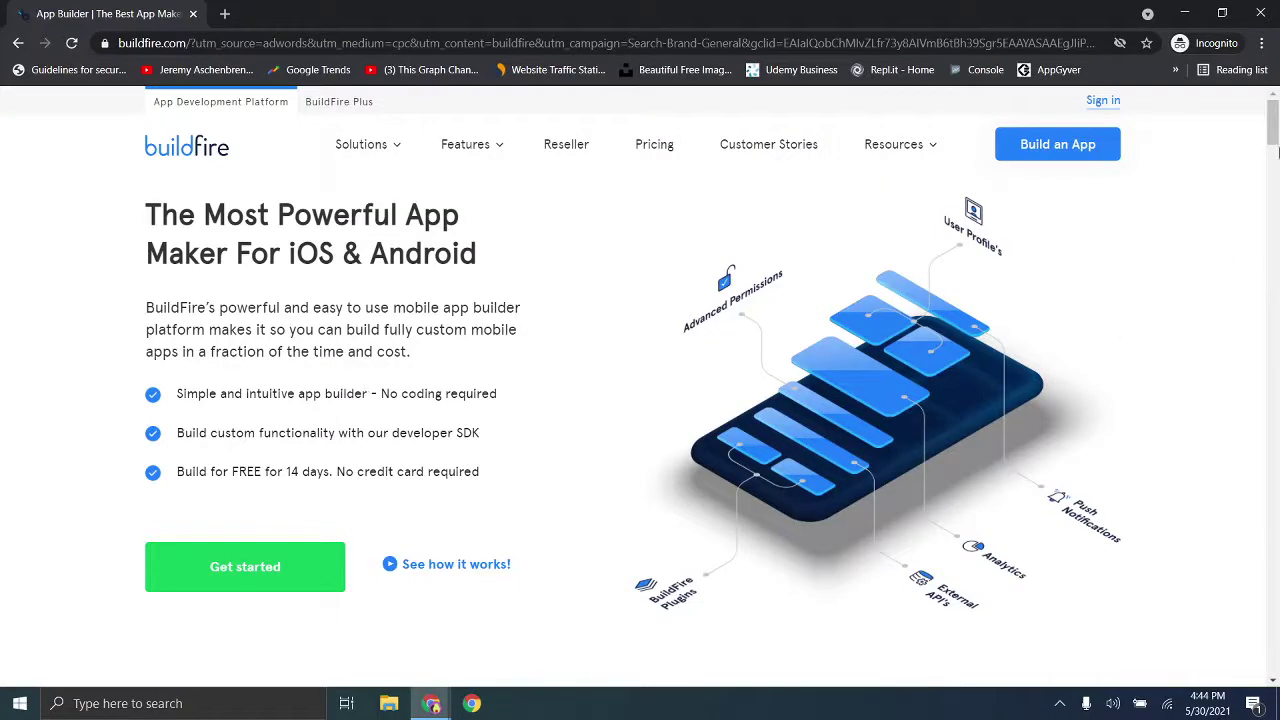
# Scroll the BuildFire homepage, then expand the Features menu listing Platform Features and Customer Apps.
pyautogui.moveTo(1274, 140); pyautogui.dragTo(1274, 281)
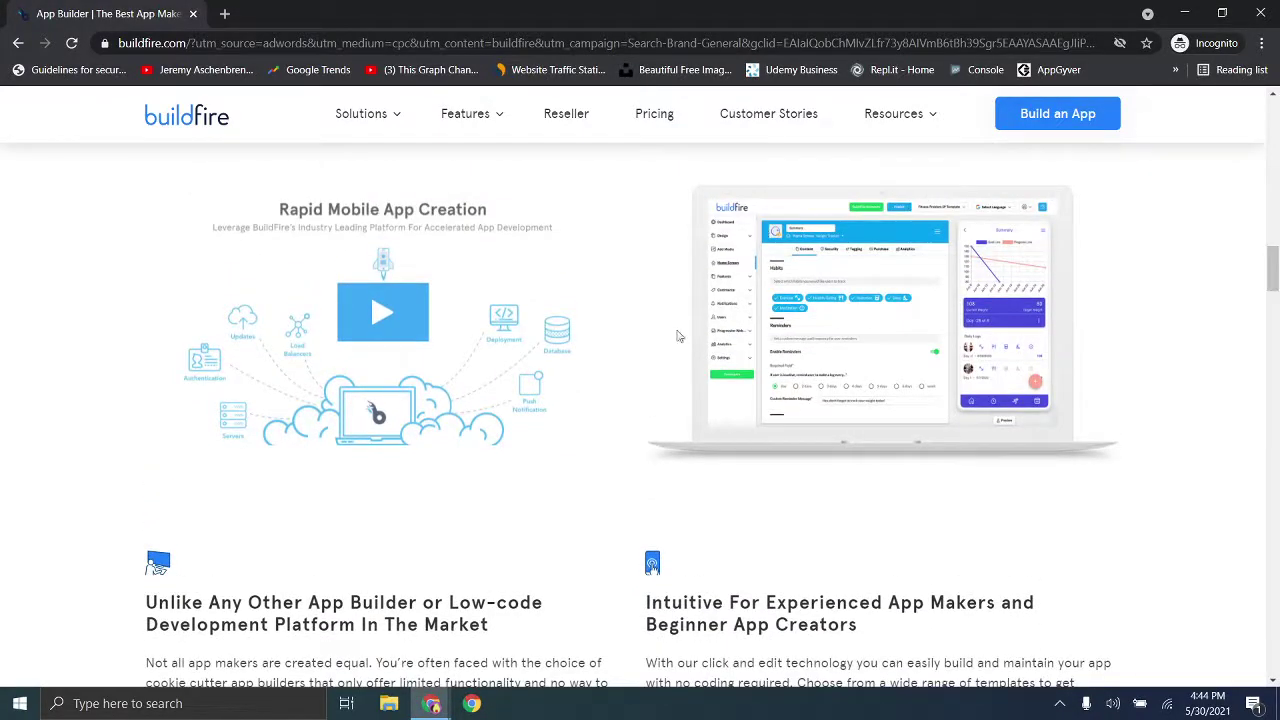
pyautogui.moveTo(1274, 263); pyautogui.dragTo(1274, 122)
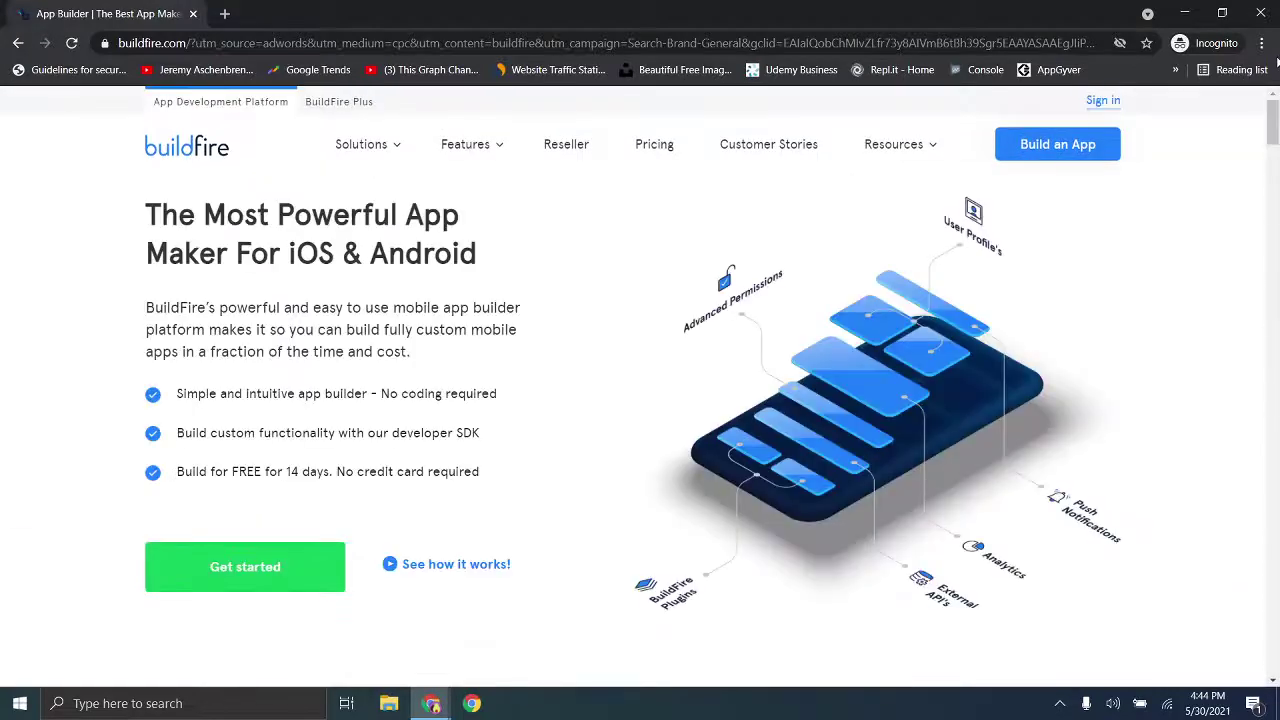
pyautogui.click(449, 149)
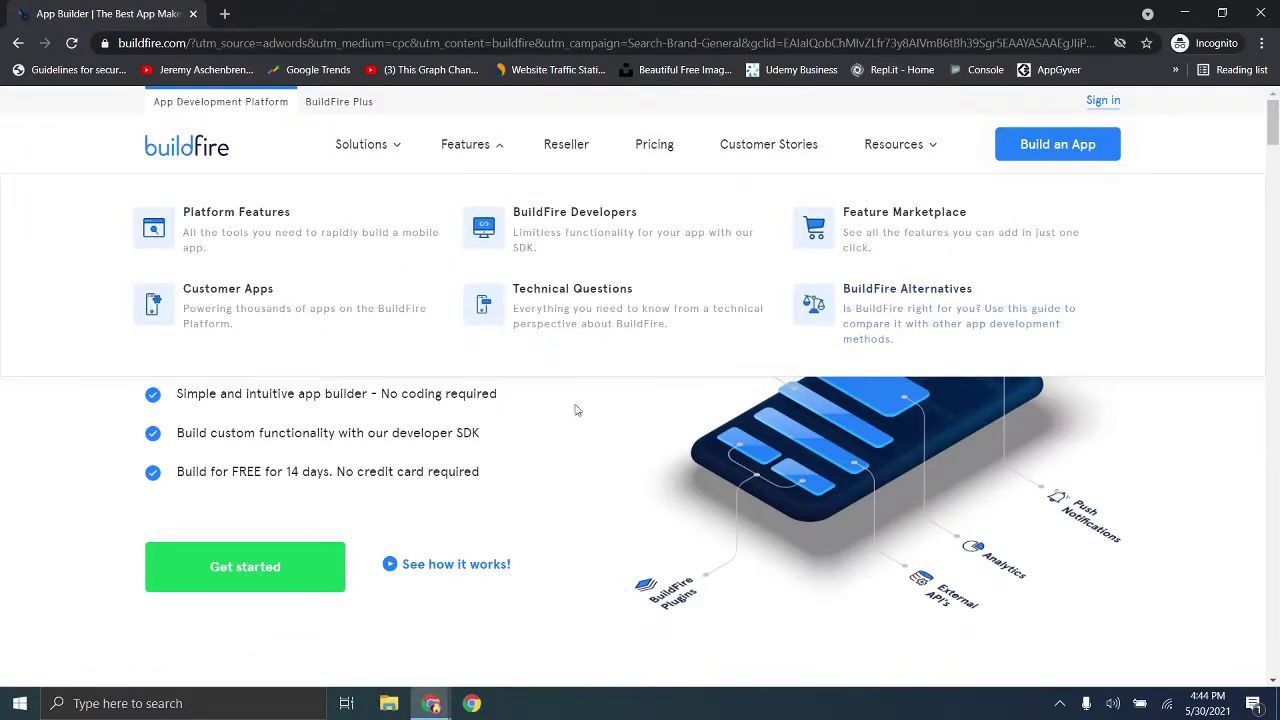
# Open the Pricing page and the BuildFire Plus plans.
pyautogui.click(648, 147)
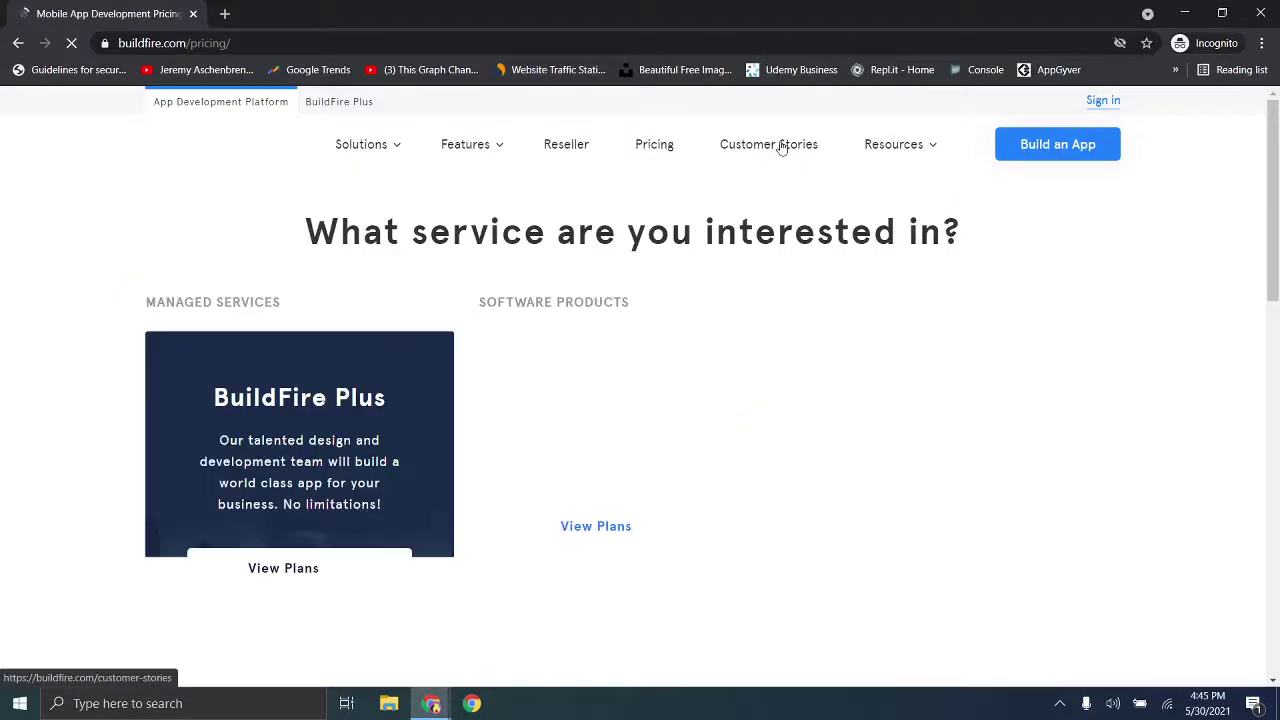
pyautogui.moveTo(1275, 214); pyautogui.dragTo(1276, 290)
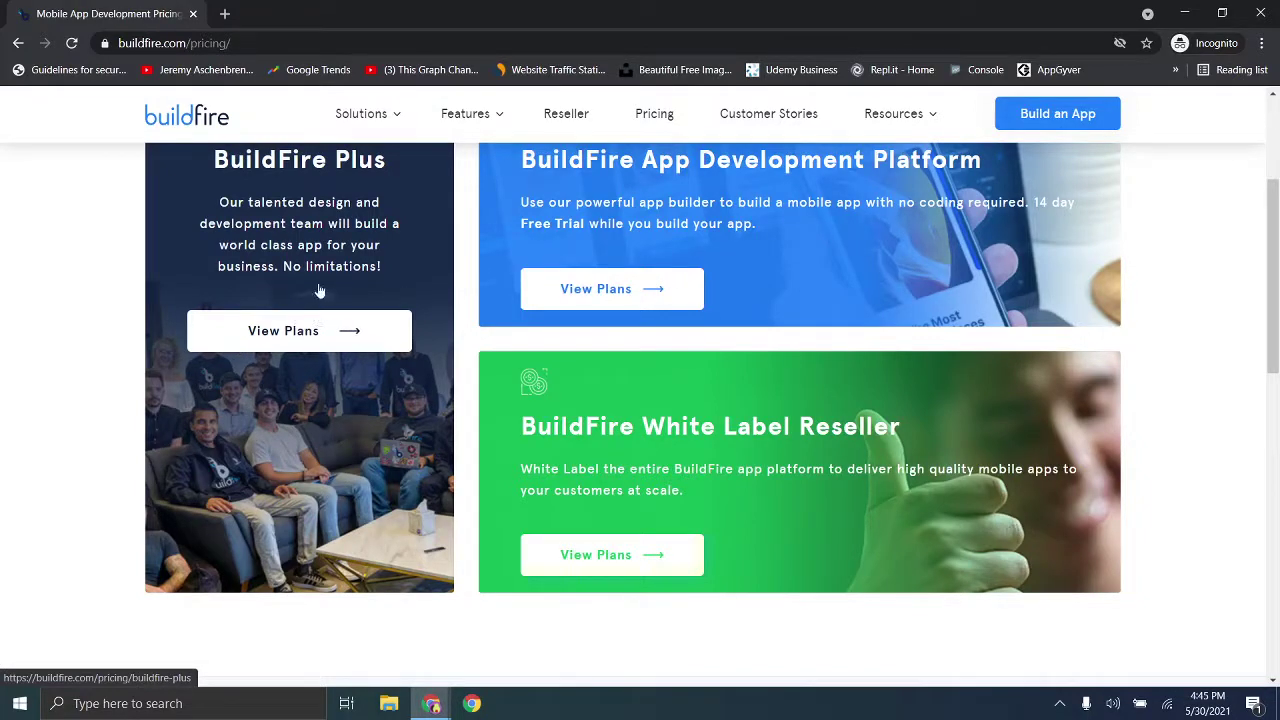
pyautogui.click(330, 342)
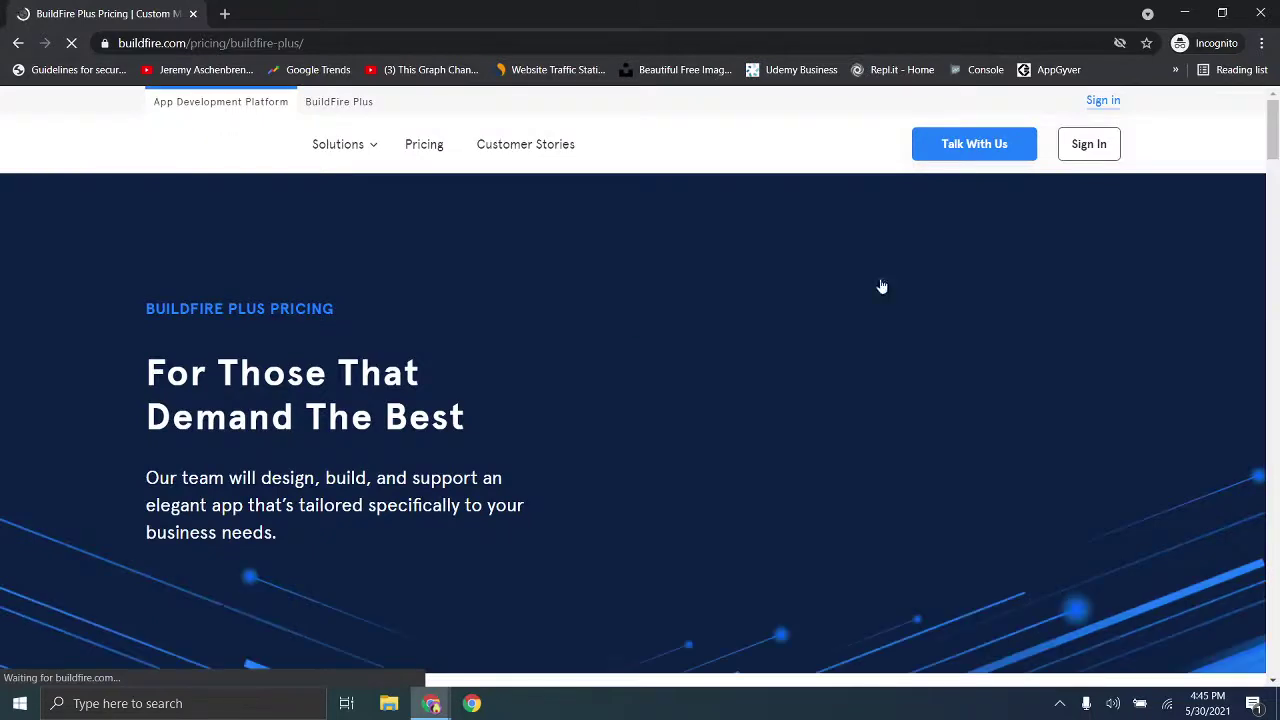
# Review the $4,500 Premium Setup price, then return to the pricing overview.
pyautogui.click(1276, 205)
pyautogui.moveTo(1272, 205); pyautogui.dragTo(1275, 238)
pyautogui.scroll(2, 1108, 308)
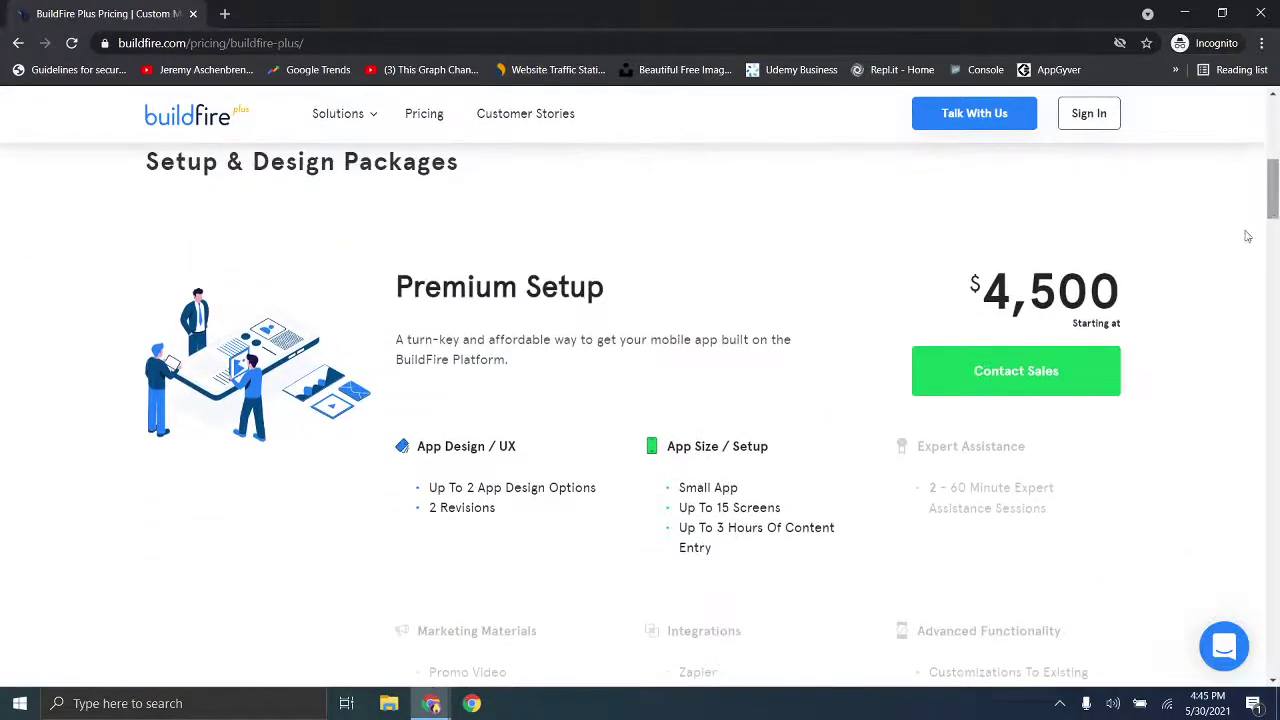
pyautogui.moveTo(1012, 298); pyautogui.dragTo(1120, 296)
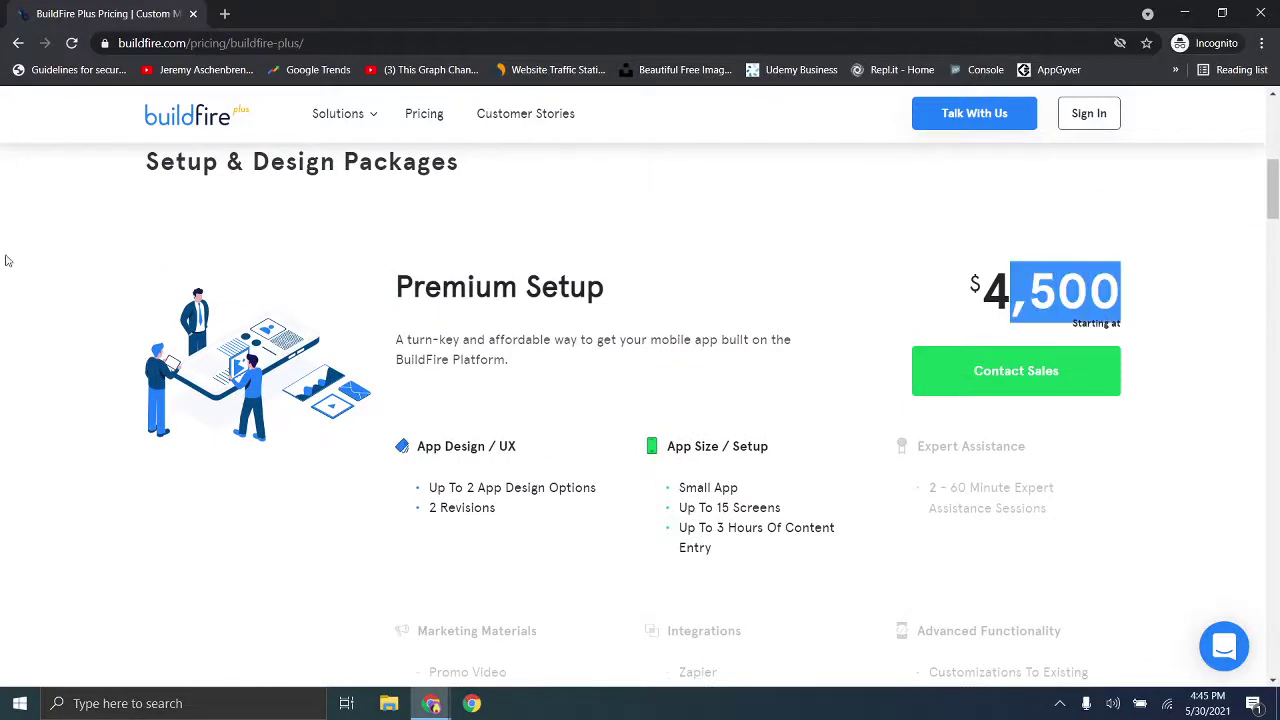
pyautogui.click(18, 43)
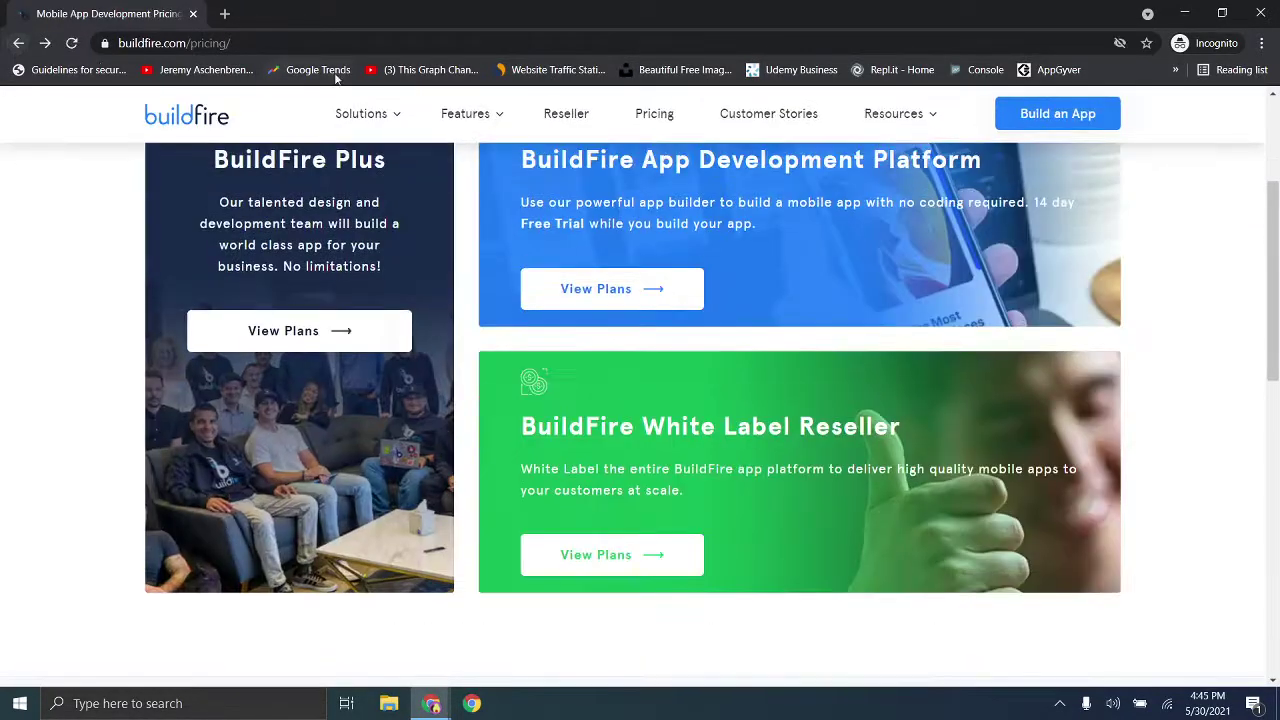
pyautogui.scroll(1, 1274, 180)
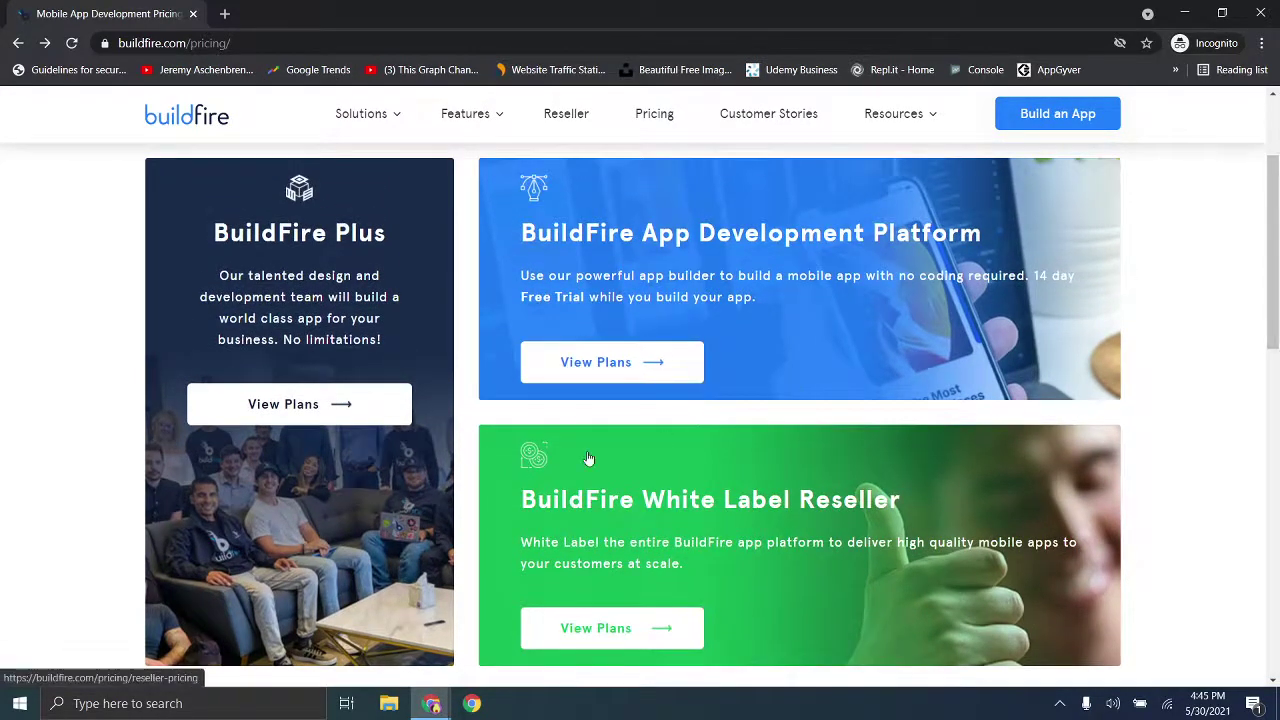
# Open App Development Platform plans; toggle billing to Quarterly and back to Annually ($159 Growth).
pyautogui.click(595, 372)
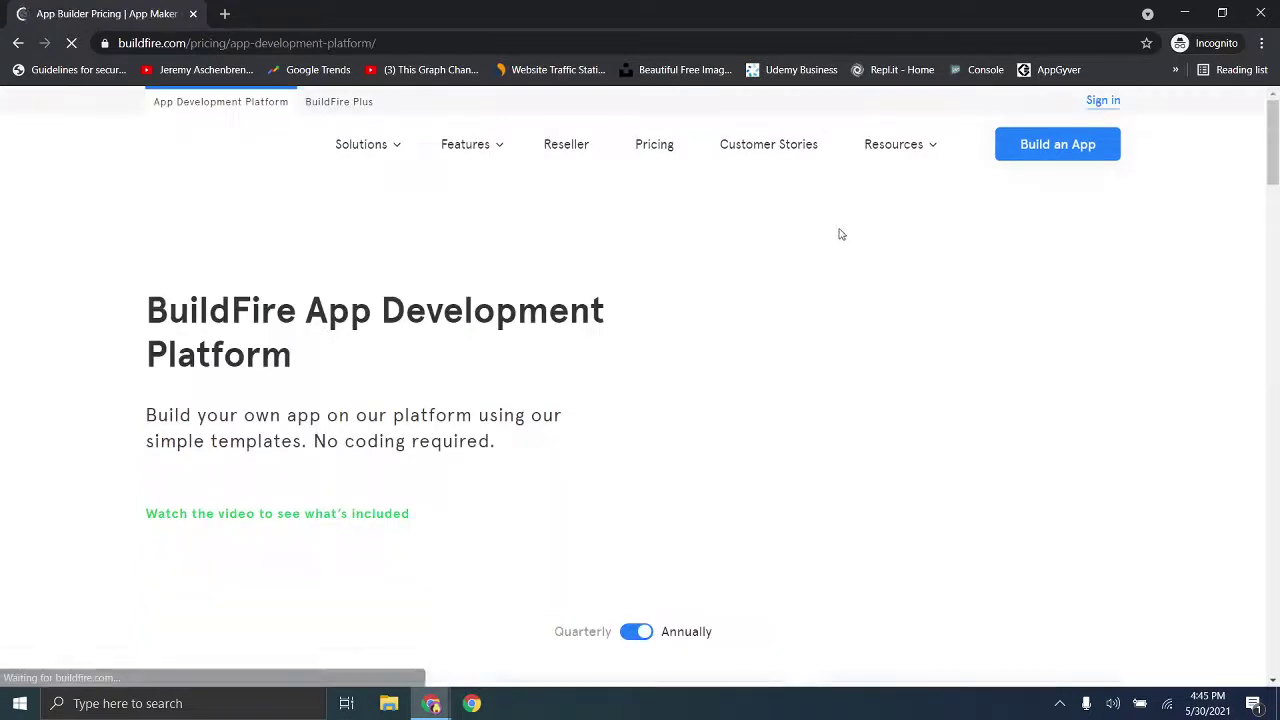
pyautogui.moveTo(1276, 148); pyautogui.dragTo(1276, 202)
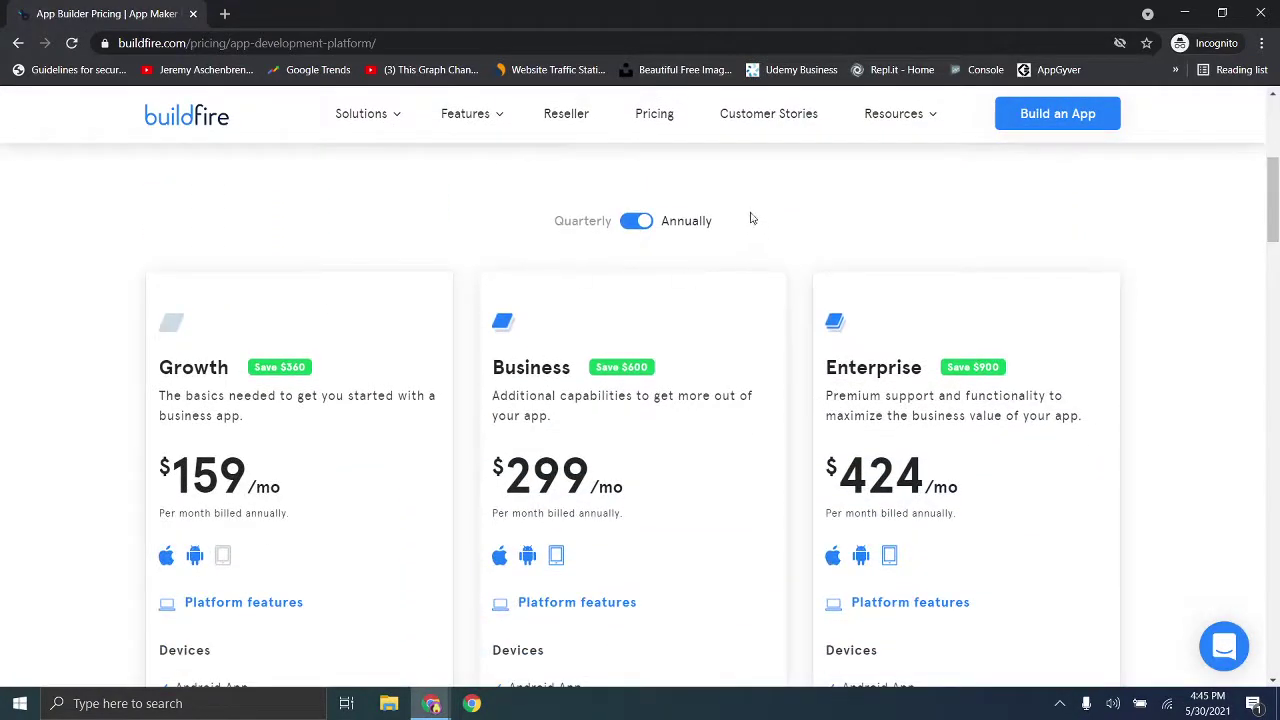
pyautogui.click(634, 222)
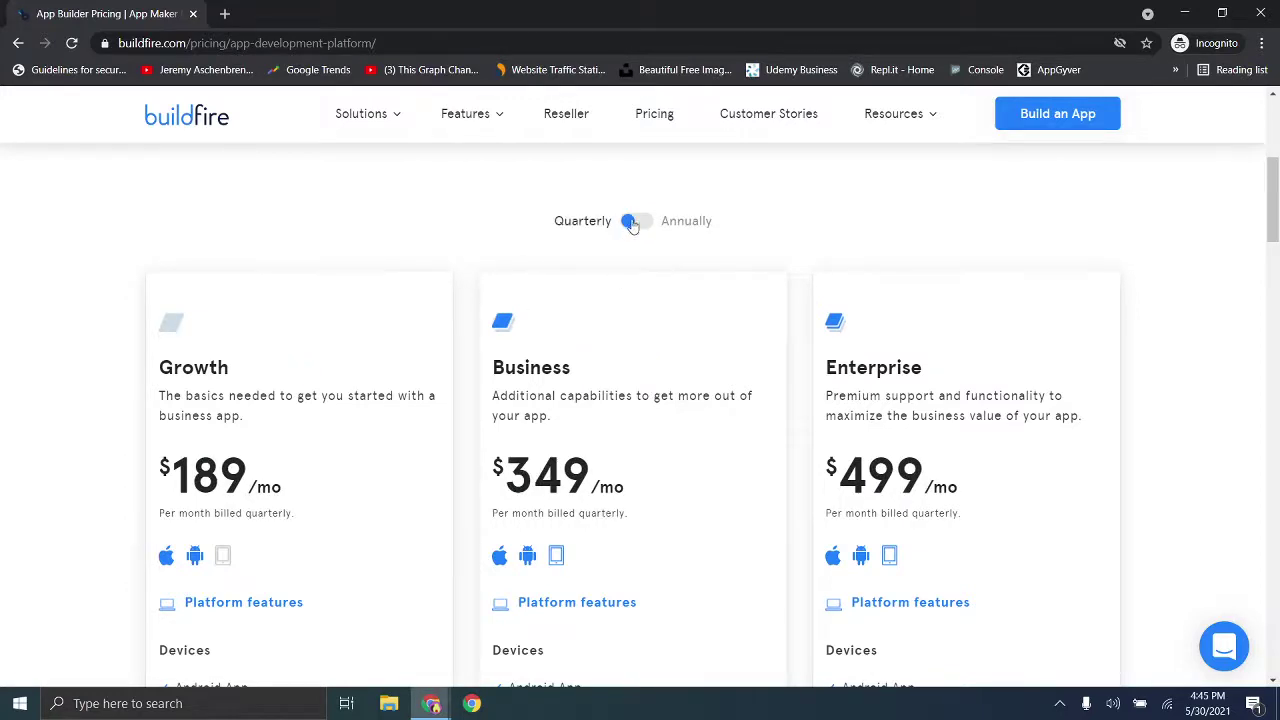
pyautogui.click(633, 223)
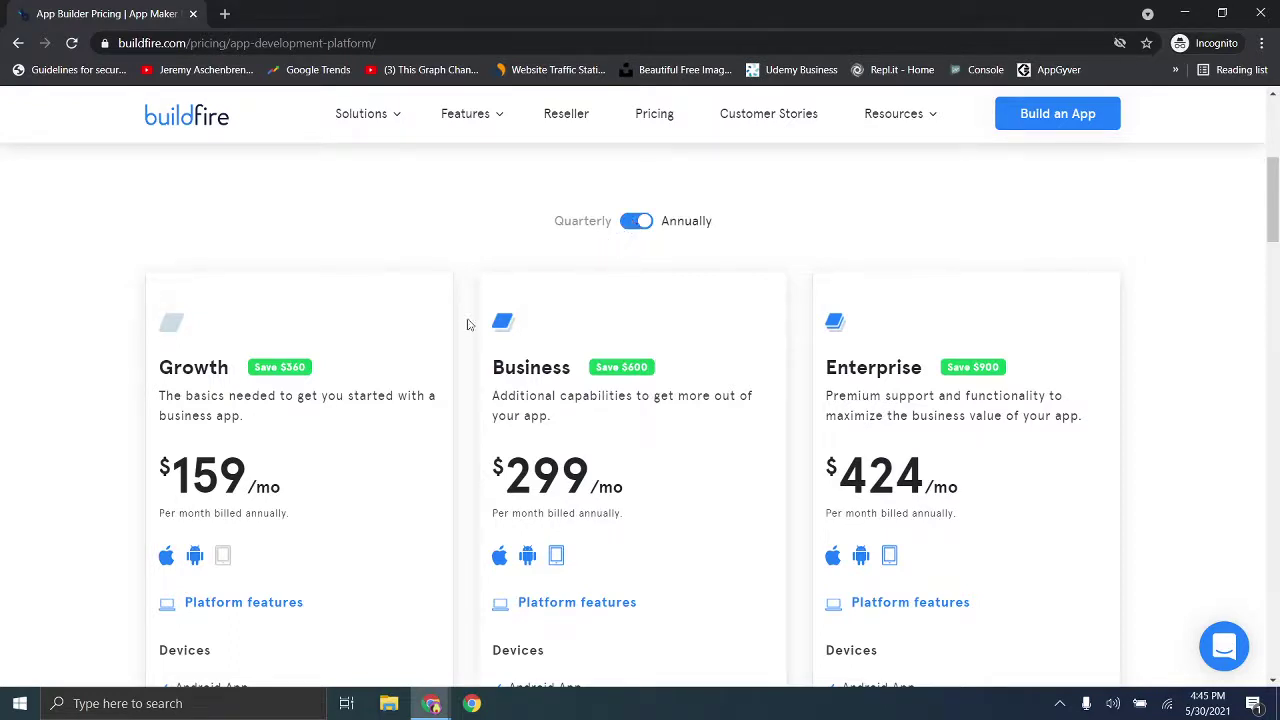
pyautogui.moveTo(283, 492); pyautogui.dragTo(165, 497)
pyautogui.click(195, 484)
# Scroll down through the Growth, Business and Enterprise plan cards.
pyautogui.scroll(-1, 1275, 237)
pyautogui.scroll(-1, 1275, 237)
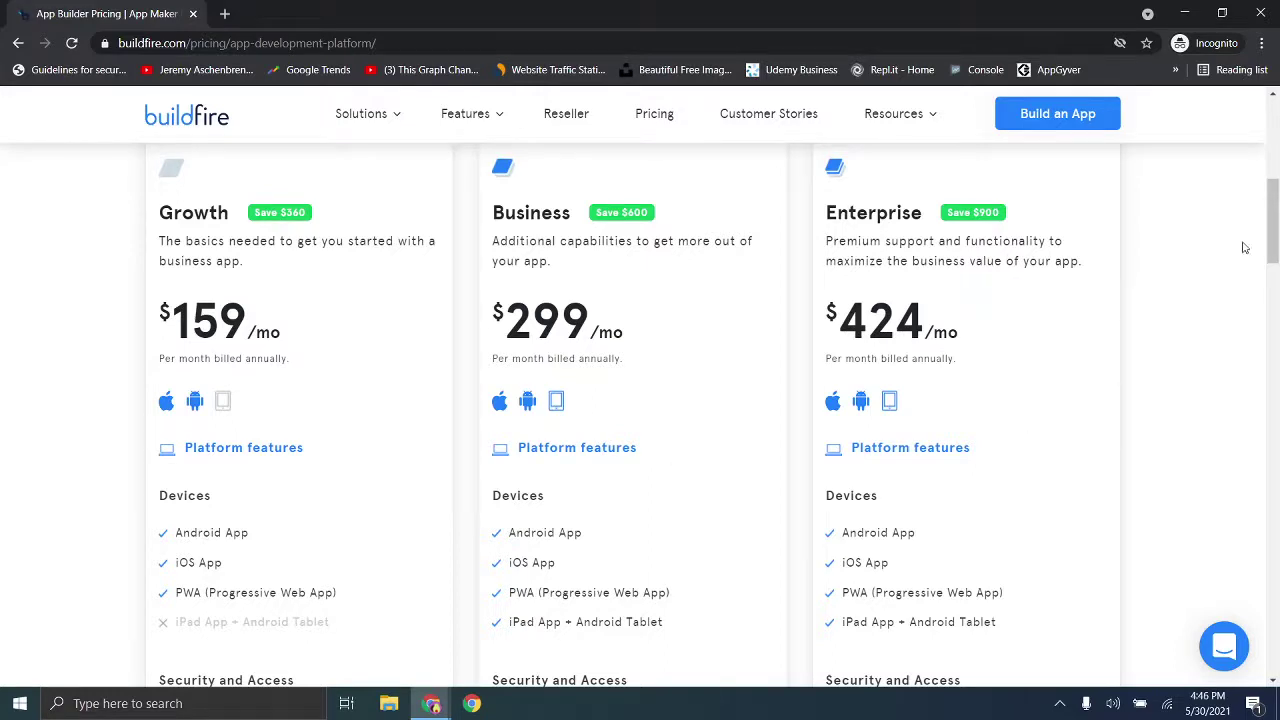
pyautogui.moveTo(1274, 222); pyautogui.dragTo(1275, 243)
pyautogui.moveTo(210, 510); pyautogui.dragTo(337, 515)
pyautogui.click(339, 516)
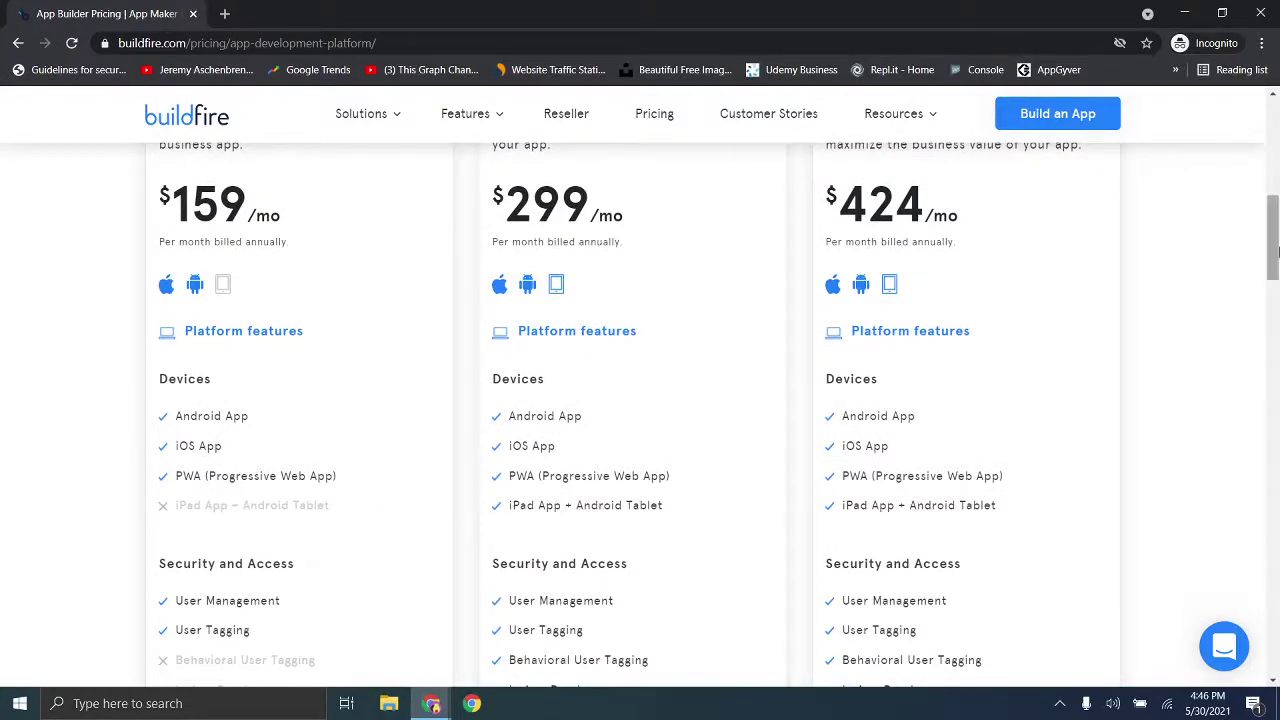
pyautogui.moveTo(1275, 253); pyautogui.dragTo(1272, 328)
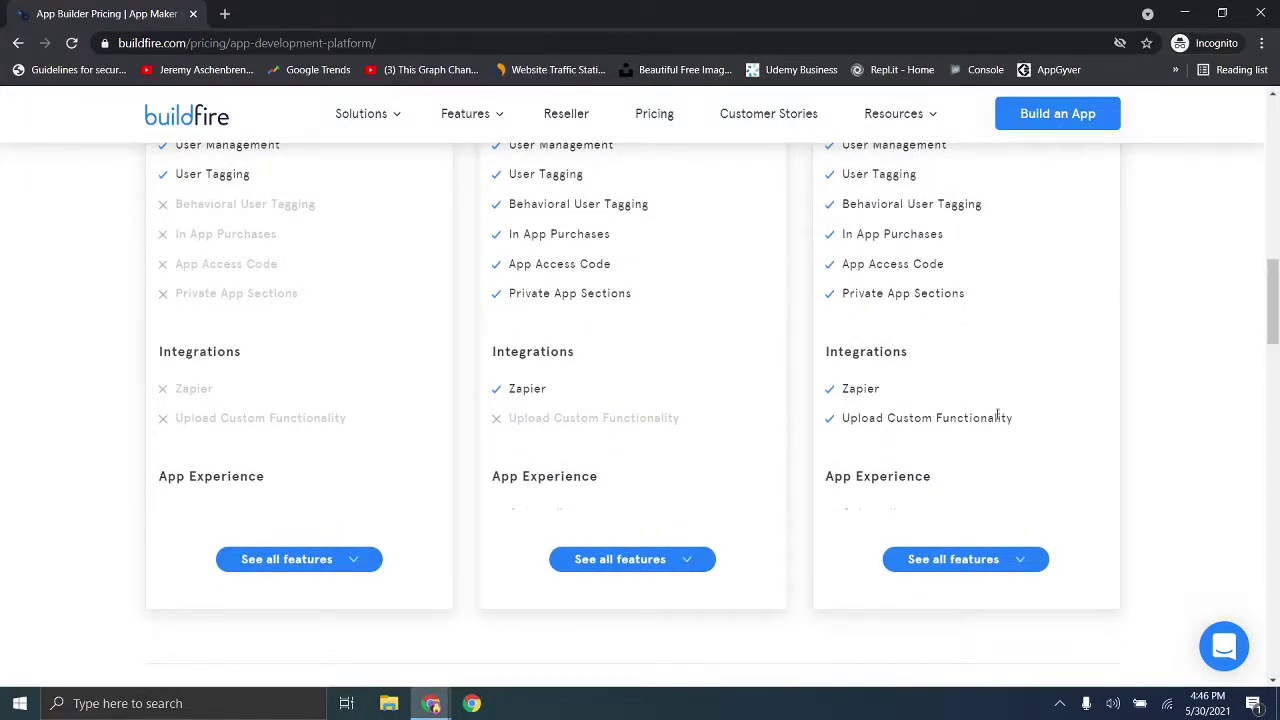
pyautogui.moveTo(1276, 291); pyautogui.dragTo(1276, 275)
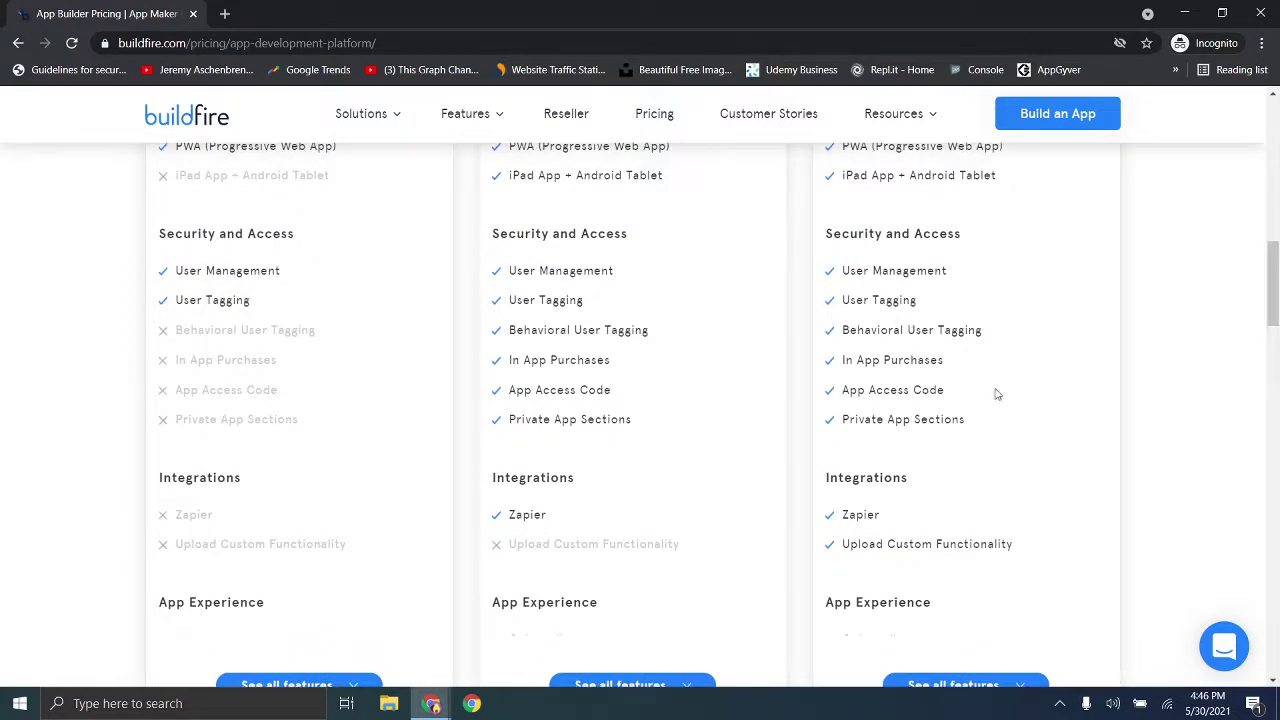
pyautogui.moveTo(1275, 310); pyautogui.dragTo(1276, 352)
# Expand all plan features: Notifications, Available Add Ons, Consultation and Enterprise Features.
pyautogui.click(965, 340)
pyautogui.moveTo(1275, 248); pyautogui.dragTo(1160, 270)
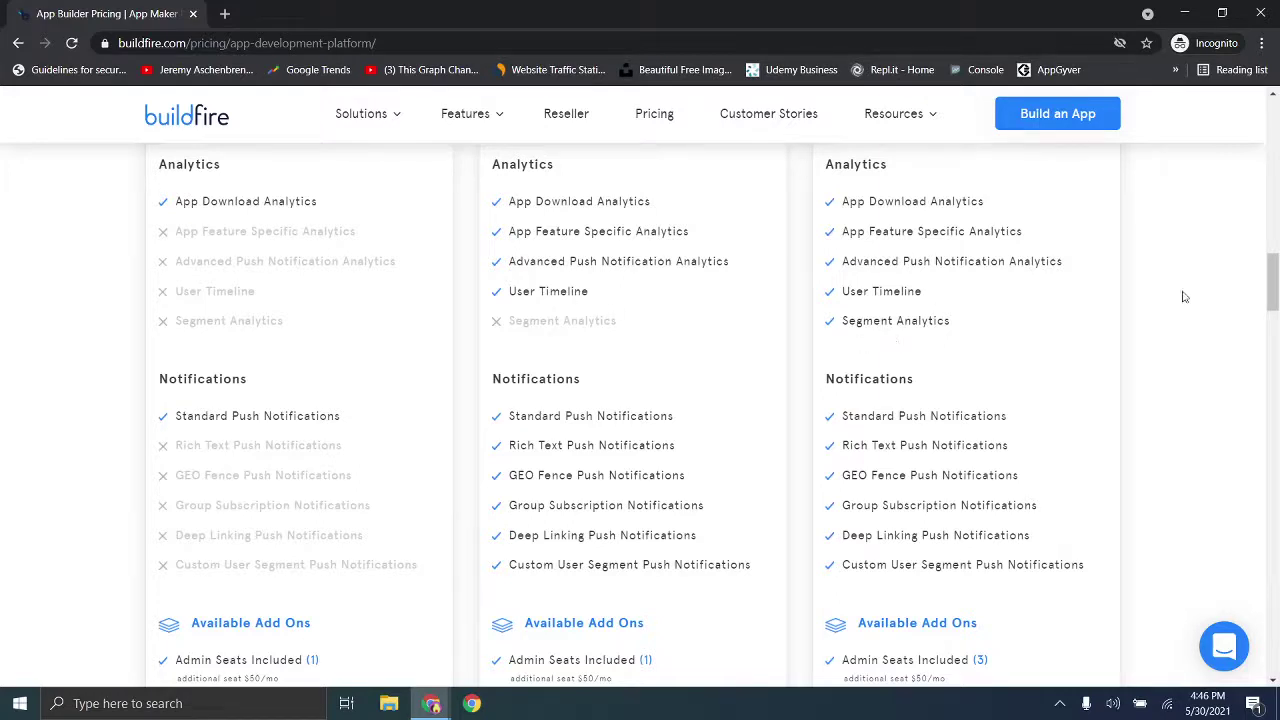
pyautogui.moveTo(1273, 305); pyautogui.dragTo(1273, 326)
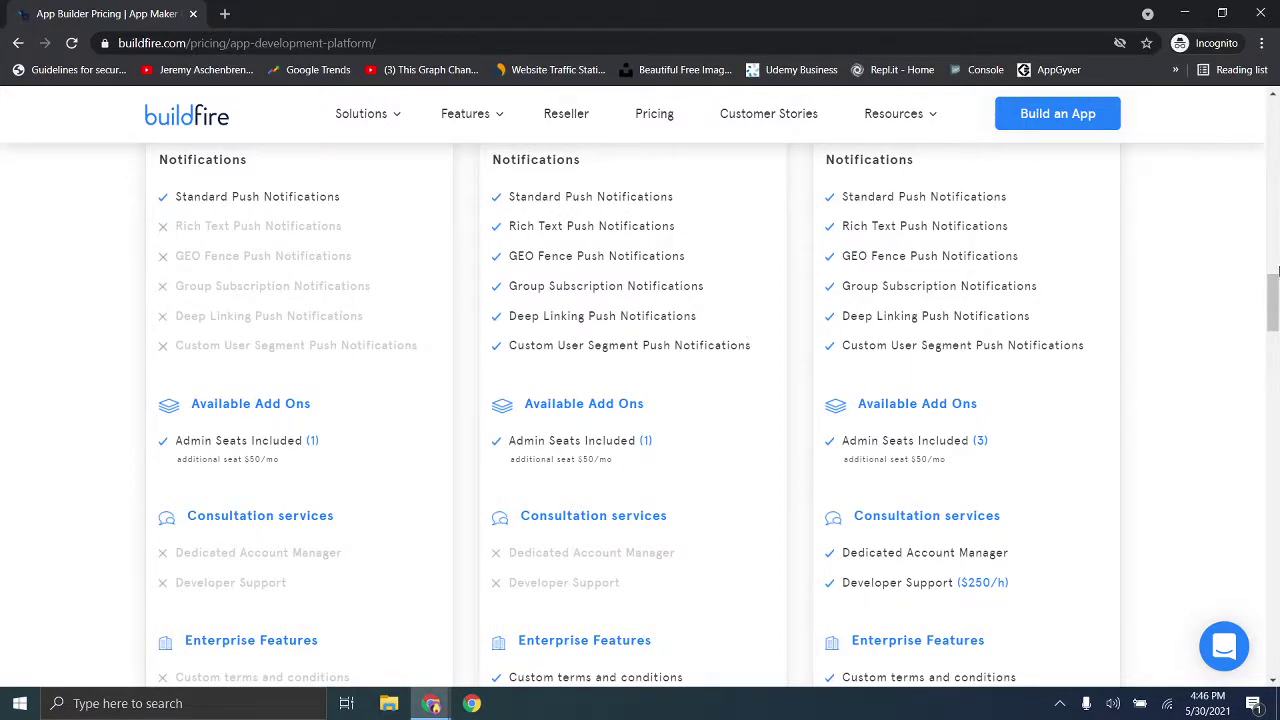
# Scroll down to the Usage Limits and Pick this plan buttons.
pyautogui.moveTo(1274, 290); pyautogui.dragTo(1276, 383)
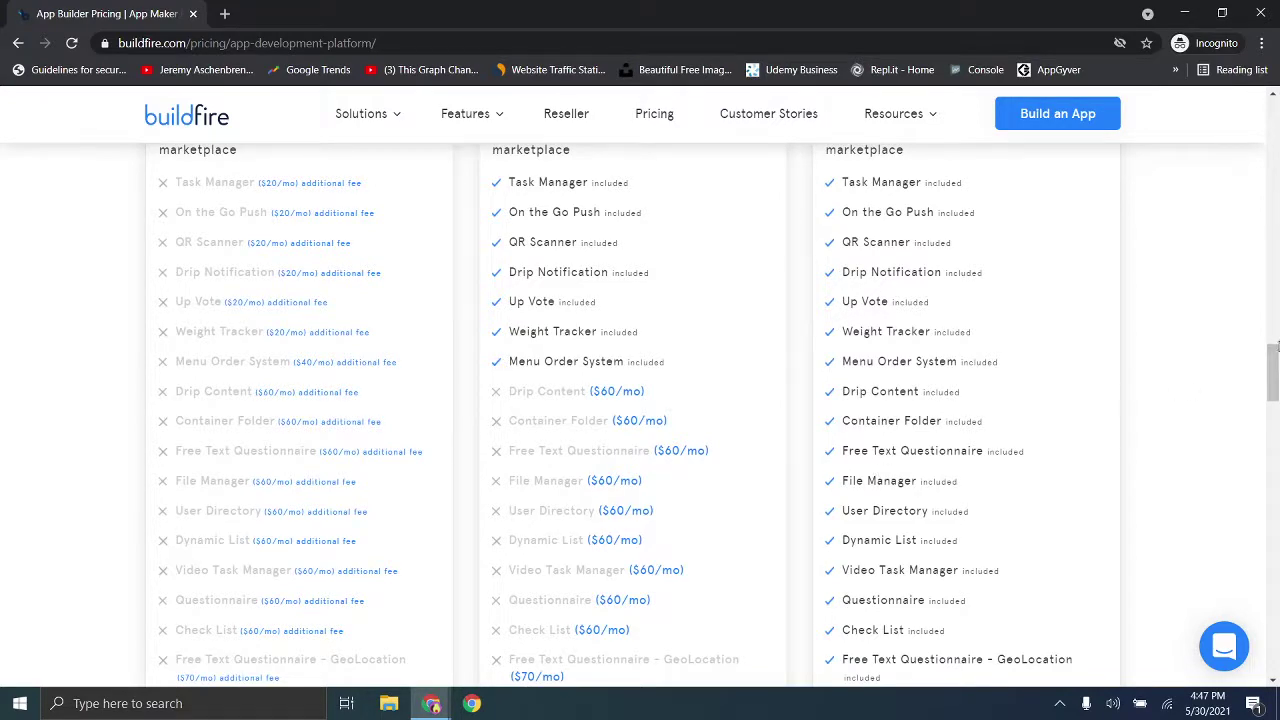
pyautogui.moveTo(1276, 346); pyautogui.dragTo(1276, 400)
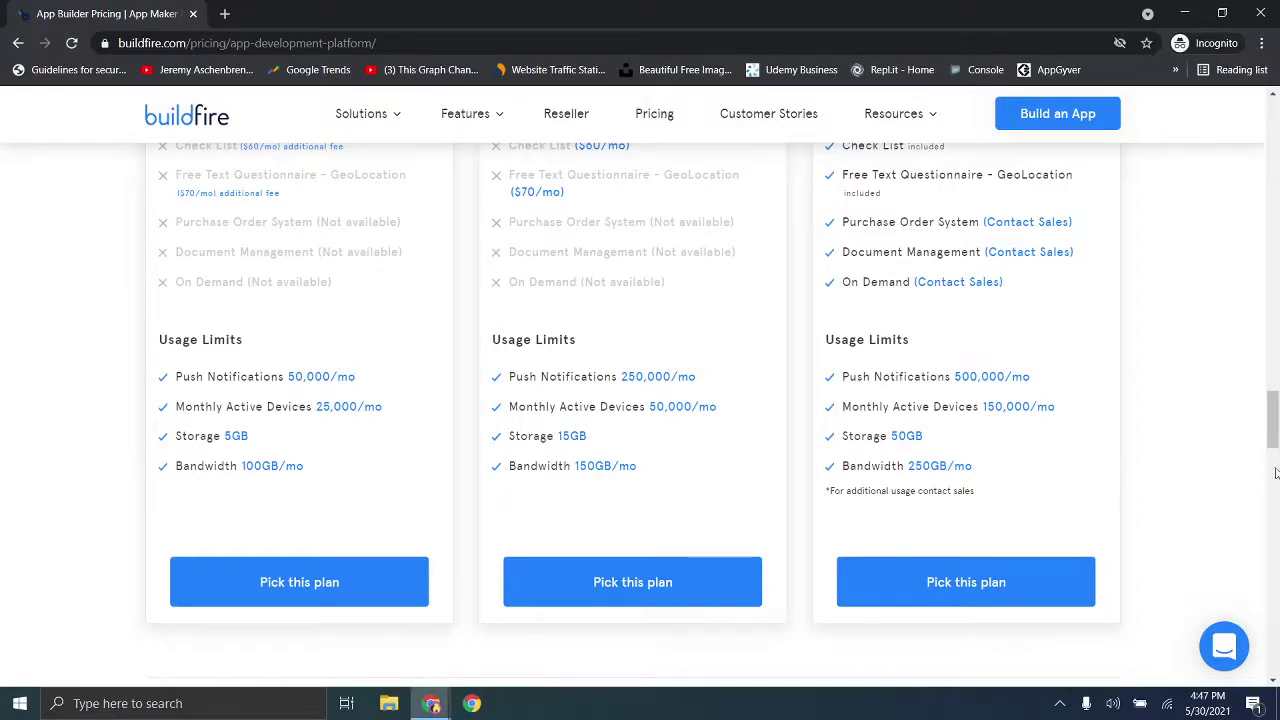
pyautogui.scroll(-3, 1277, 460)
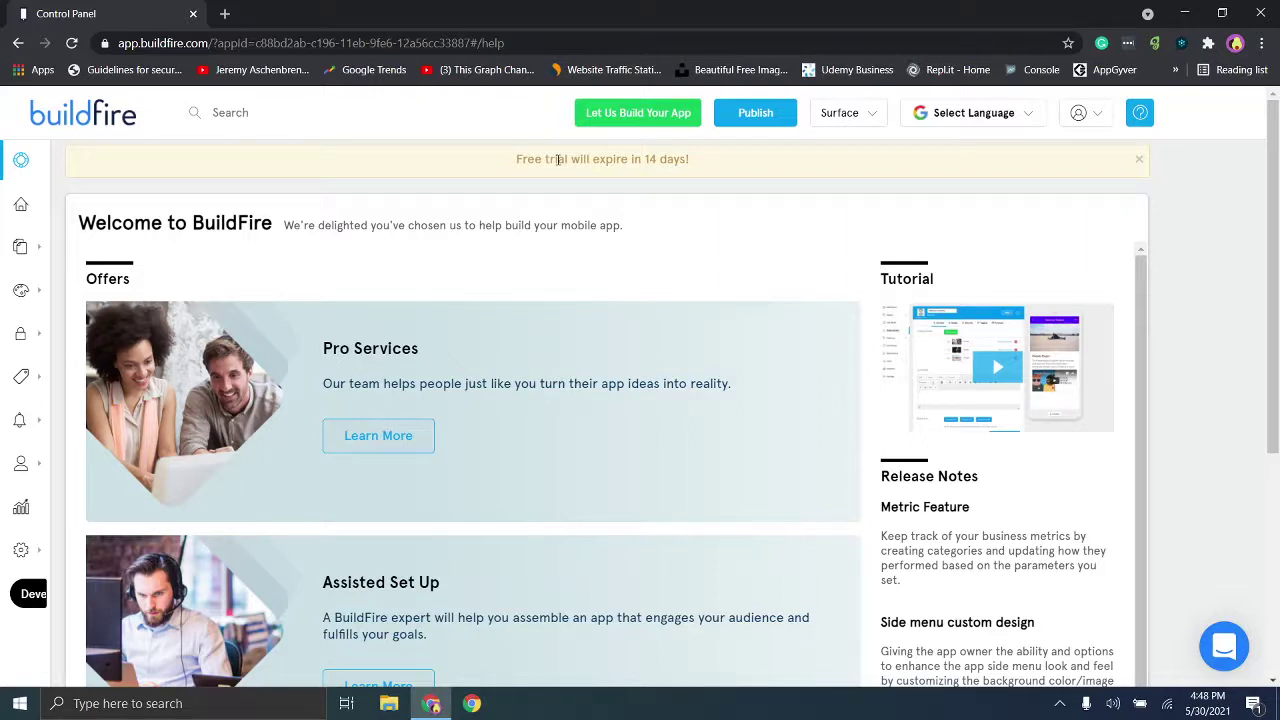
pyautogui.scroll(-1, 1270, 180)
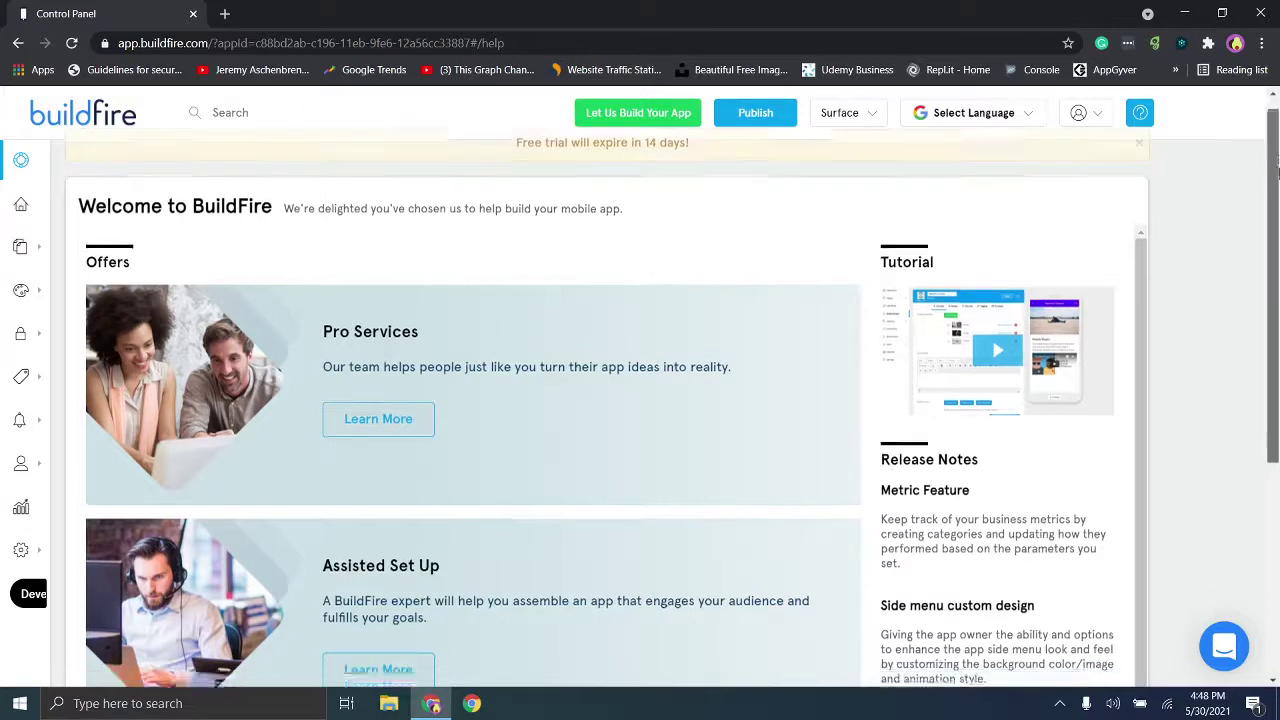
pyautogui.scroll(-1, 1275, 203)
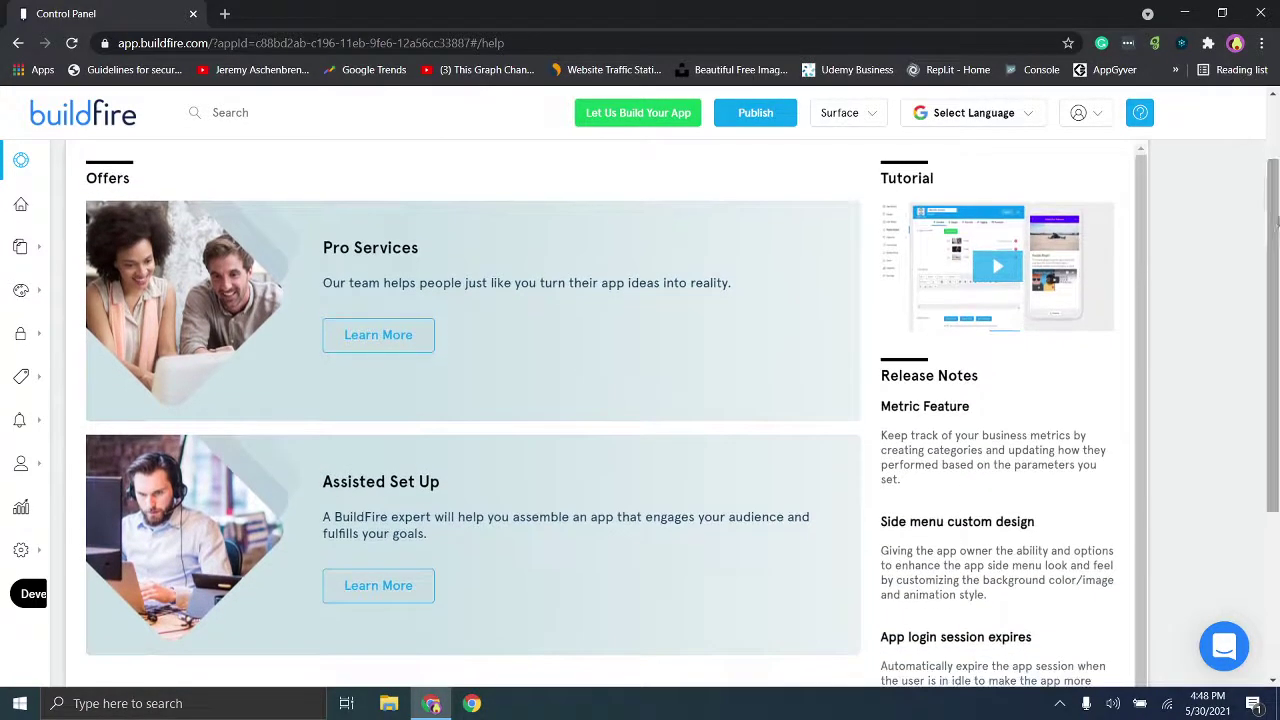
pyautogui.moveTo(1275, 168); pyautogui.dragTo(1275, 96)
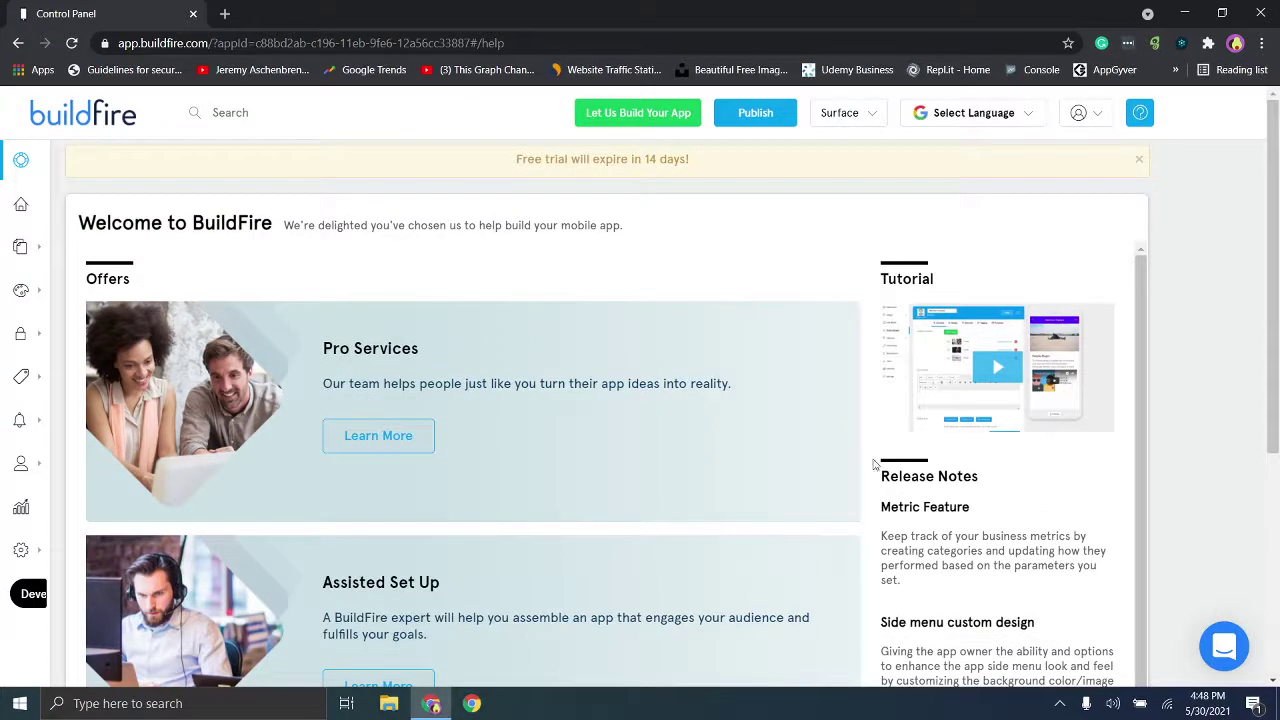
pyautogui.moveTo(1275, 190)
pyautogui.mouseDown()
pyautogui.moveTo(1272, 427)
pyautogui.moveTo(1265, 172)
pyautogui.mouseUp()
# On the Home Screen, browse preview categories from Pastries back to the Snacks recipes.
pyautogui.click(40, 204)
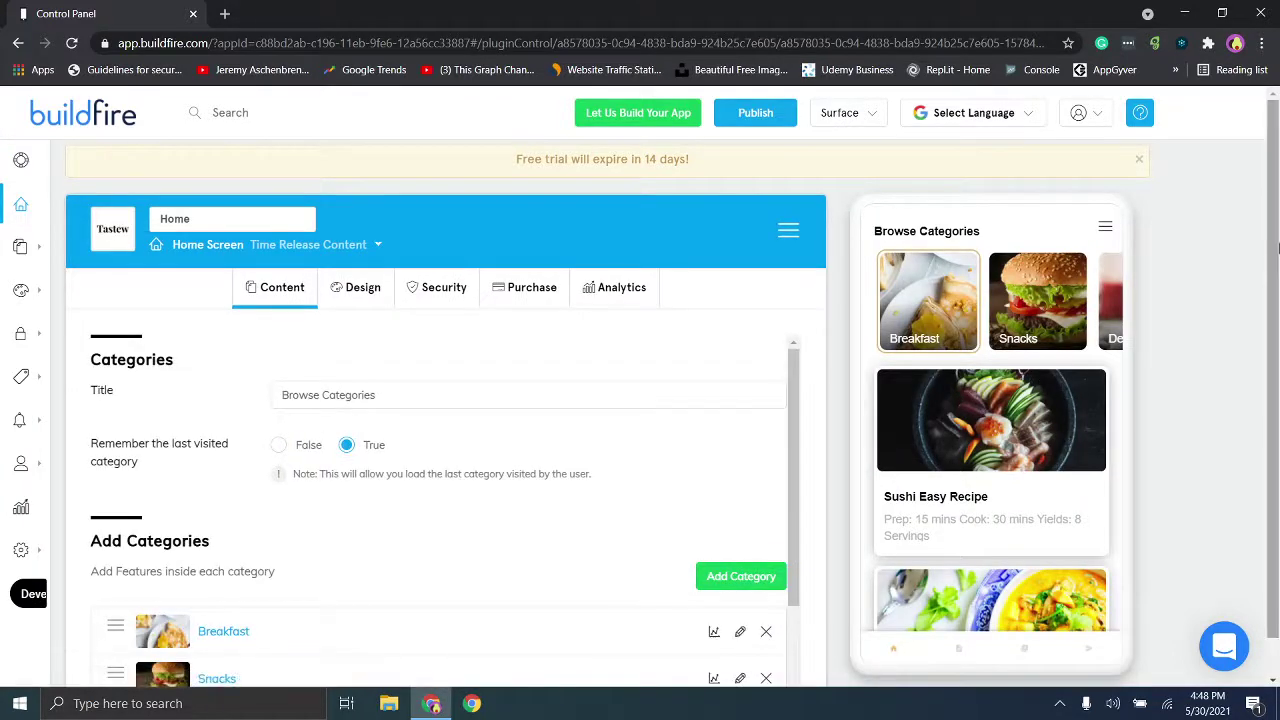
pyautogui.scroll(-1, 1278, 266)
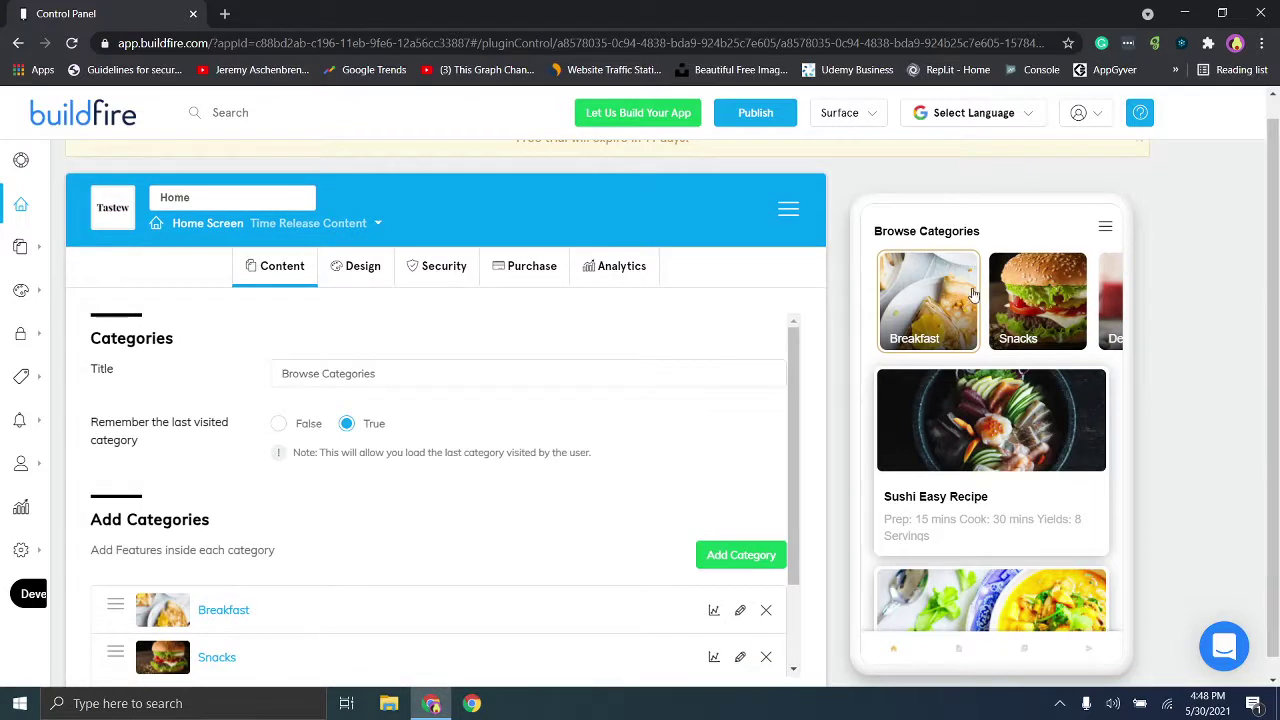
pyautogui.click(1012, 297)
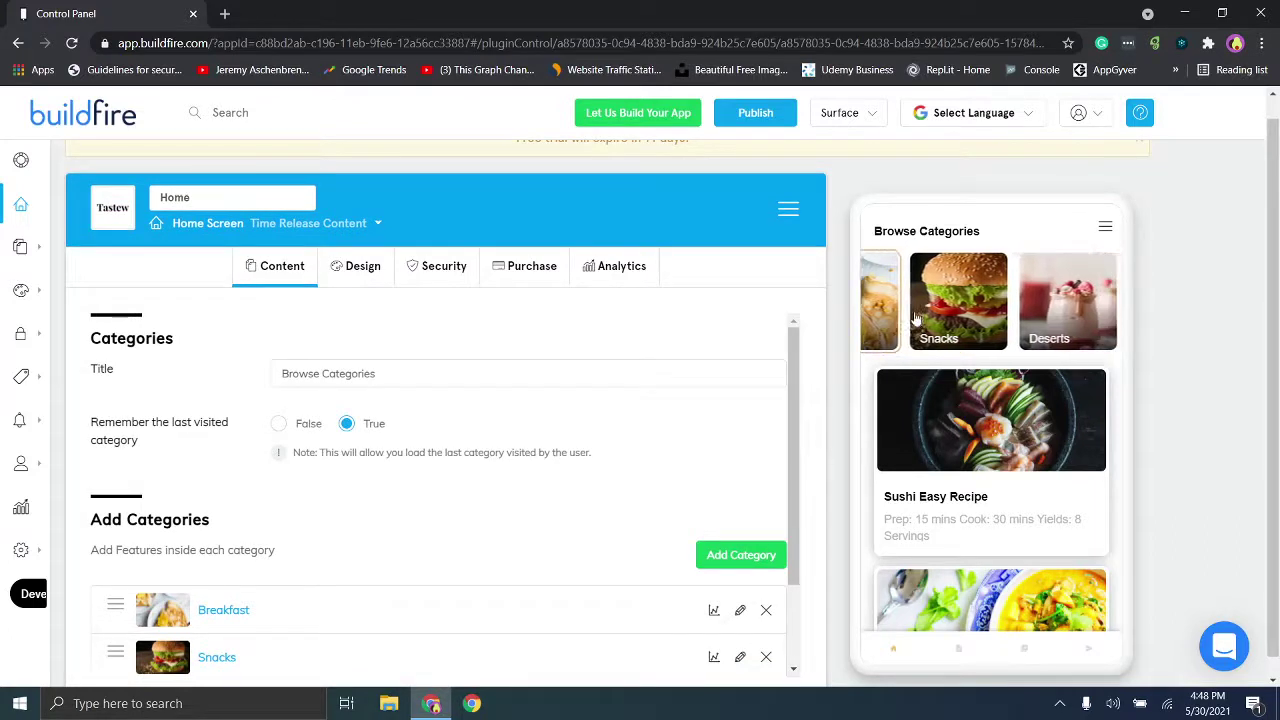
pyautogui.click(1066, 297)
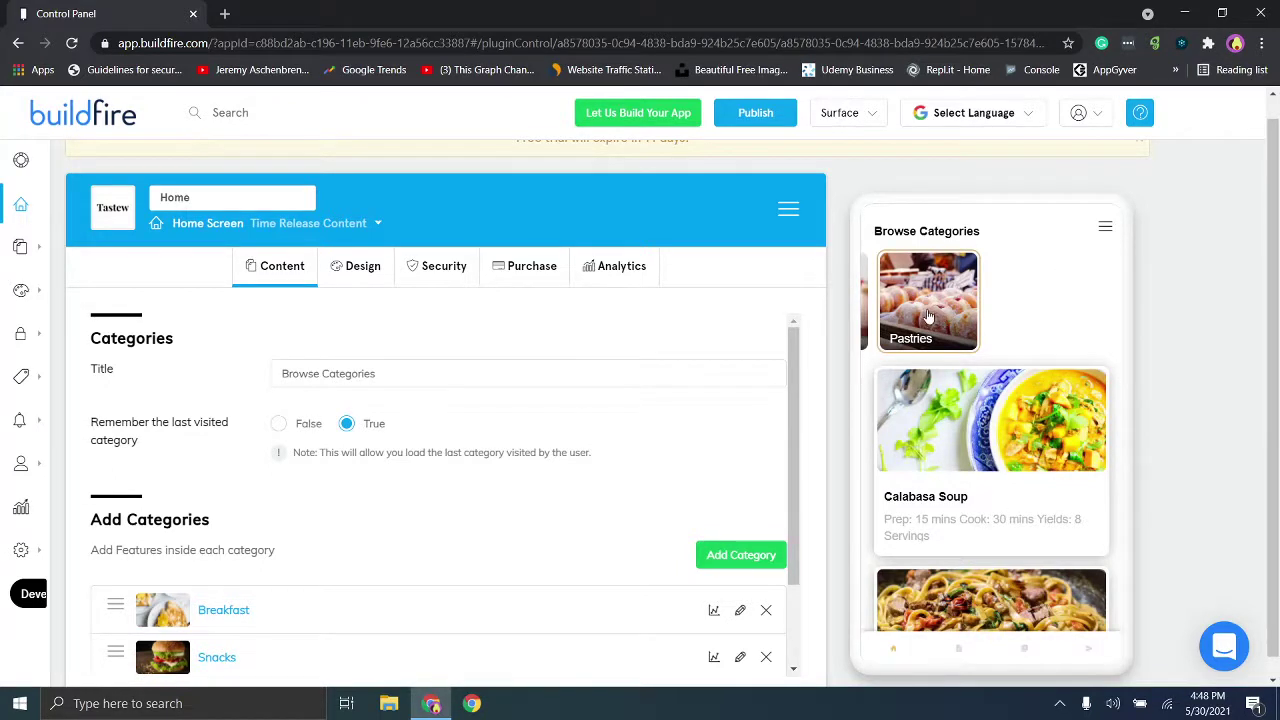
pyautogui.moveTo(868, 310); pyautogui.dragTo(904, 298)
pyautogui.click(867, 303)
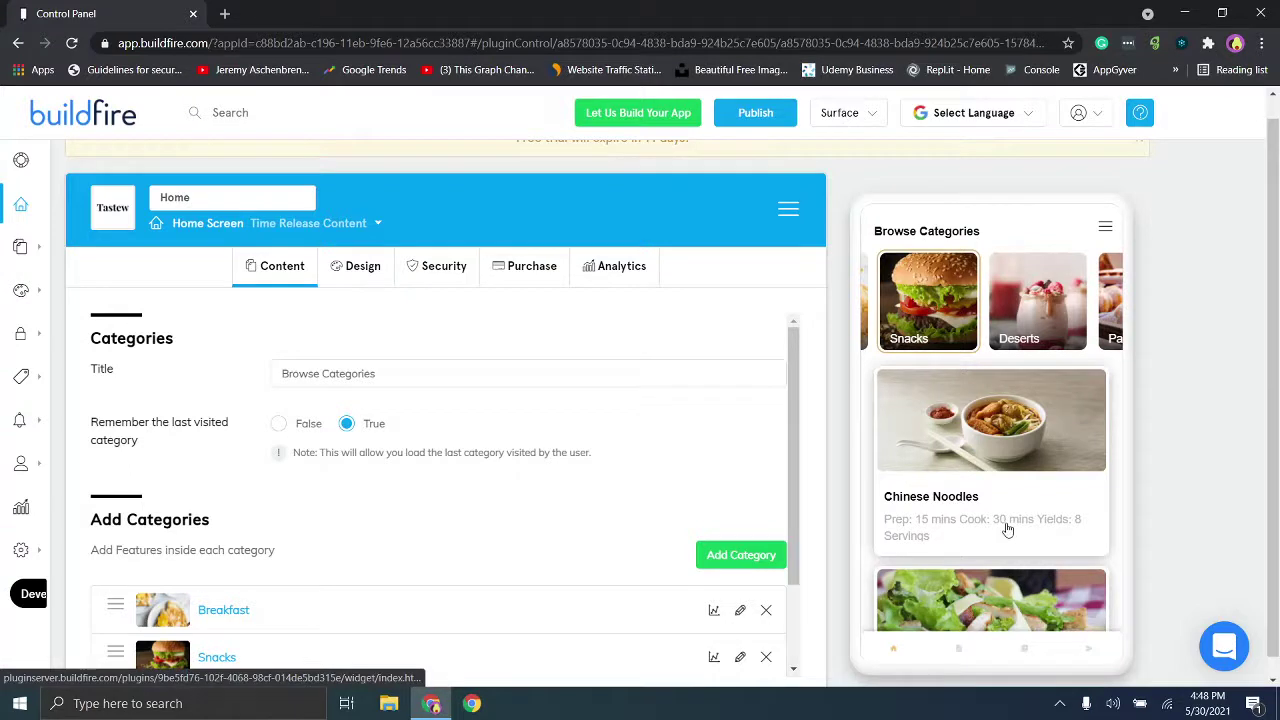
# Open and close the preview's side menu, then show the Featured Blog Post page.
pyautogui.click(1105, 227)
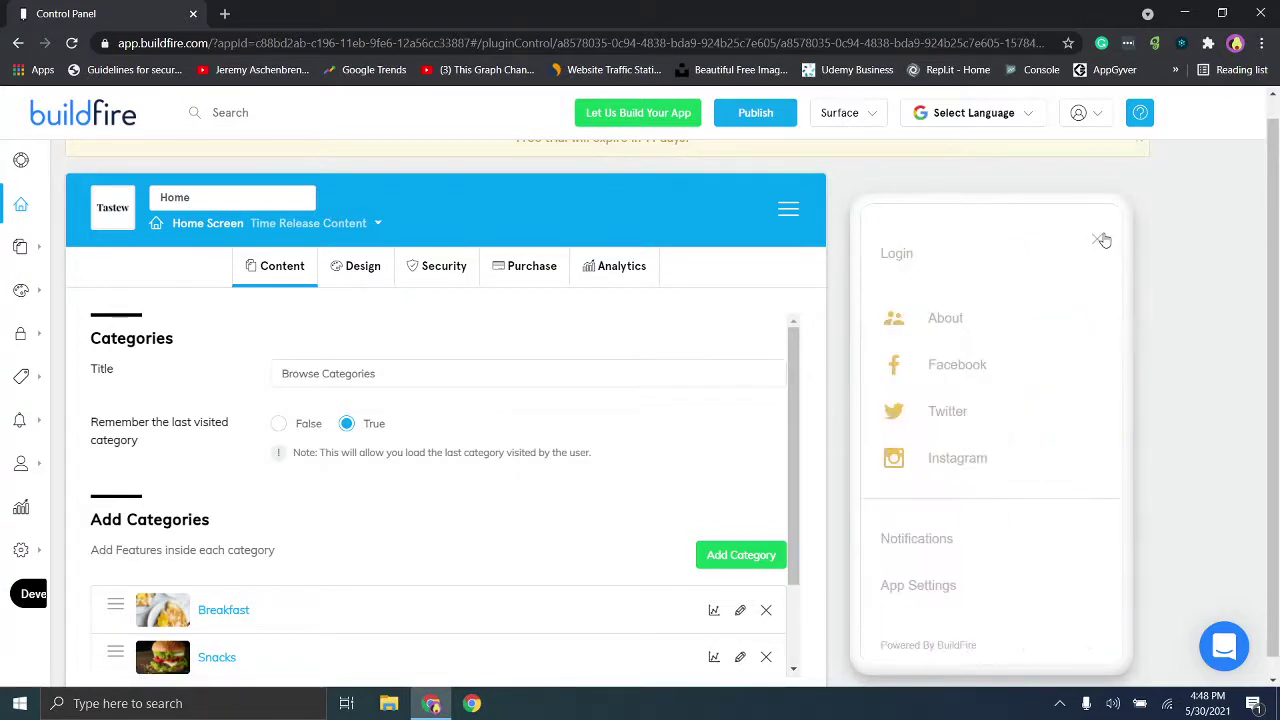
pyautogui.click(1100, 240)
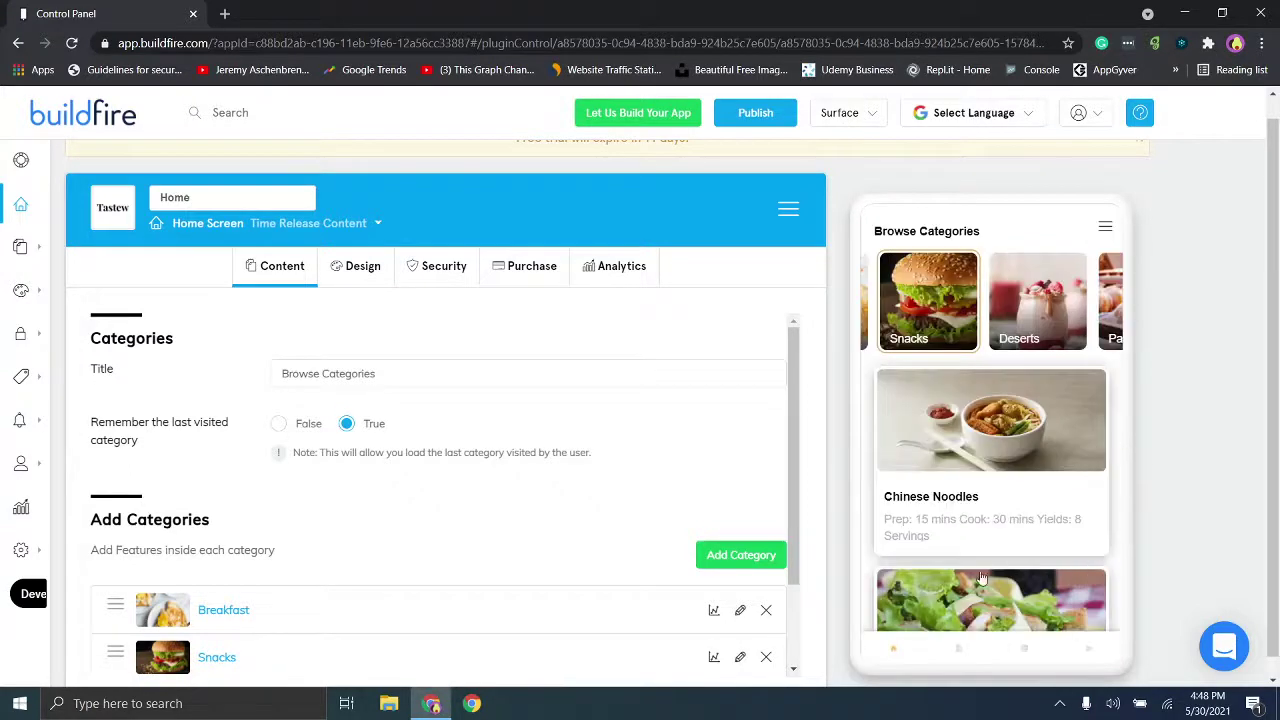
pyautogui.click(963, 650)
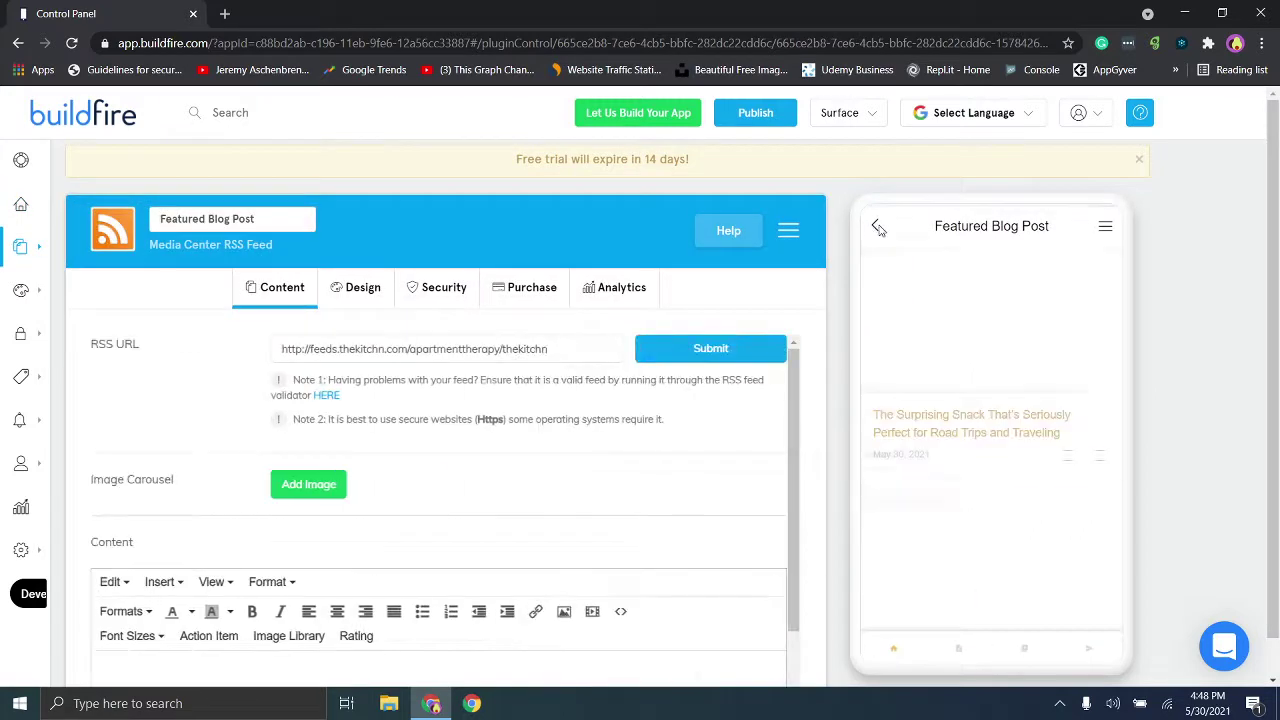
# Visit the Videos page, reselect Home Screen, and step the preview back to Browse Categories.
pyautogui.click(1022, 652)
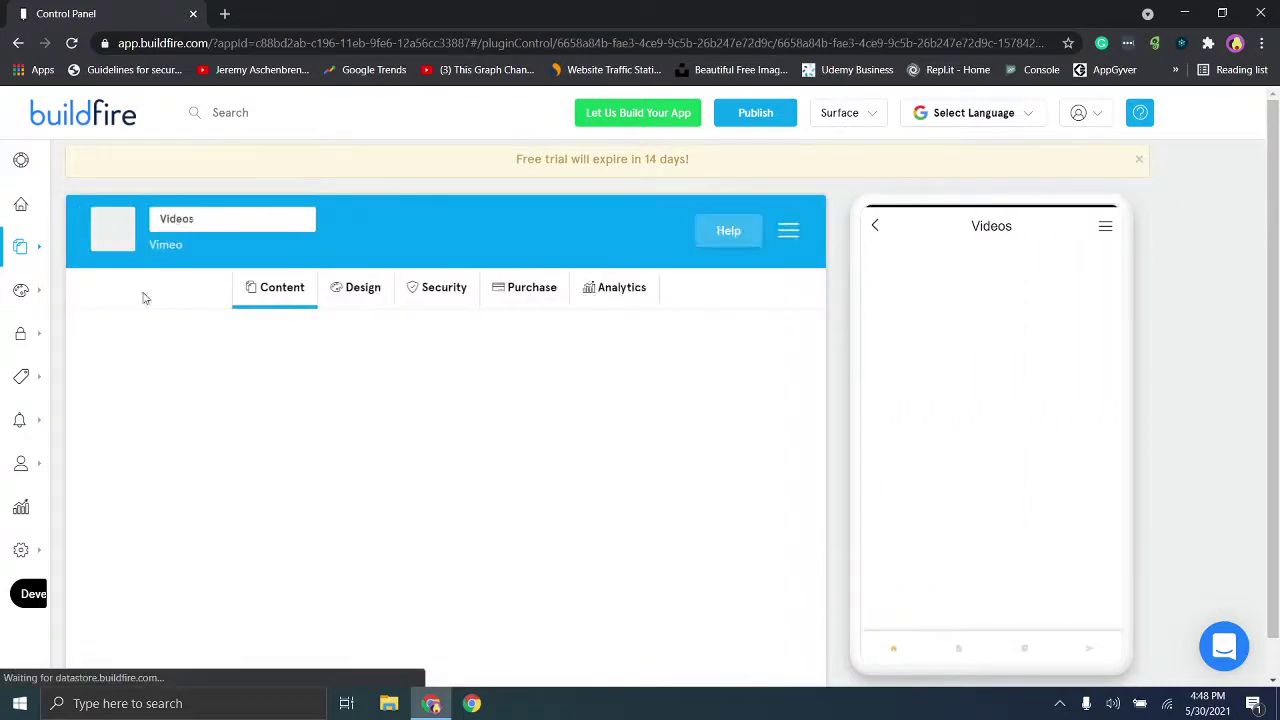
pyautogui.click(60, 204)
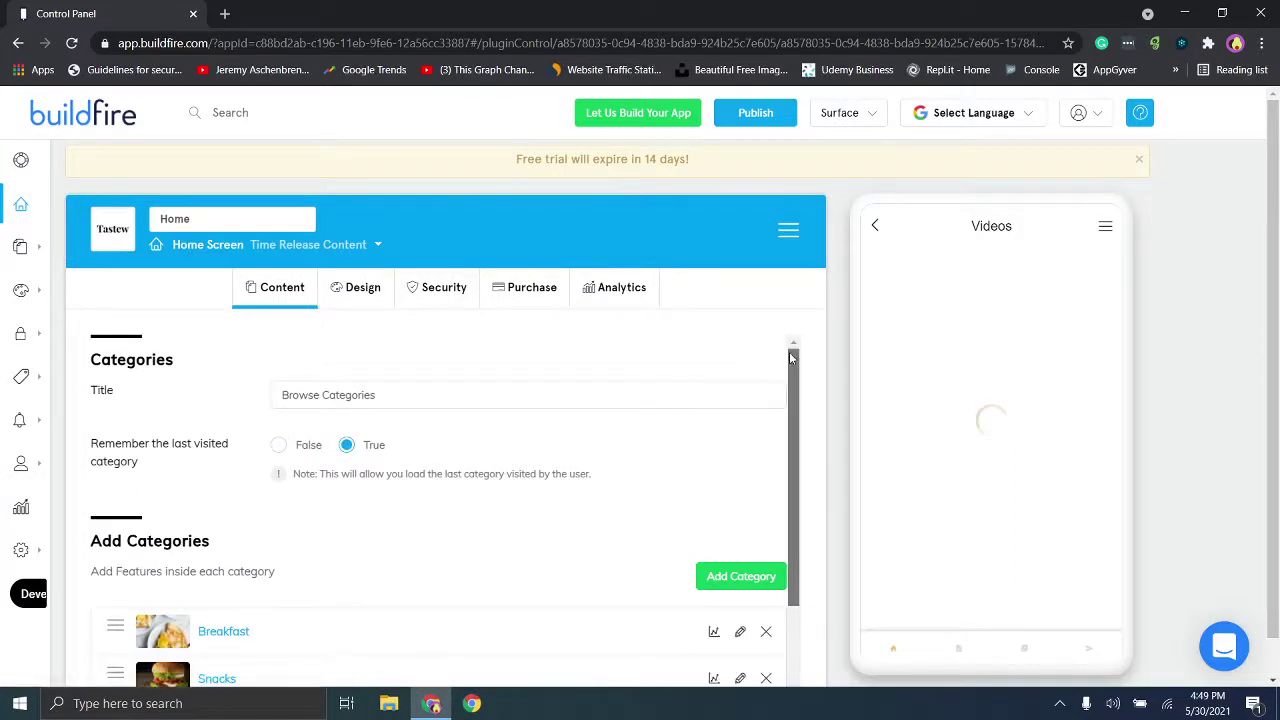
pyautogui.moveTo(789, 368); pyautogui.dragTo(806, 465)
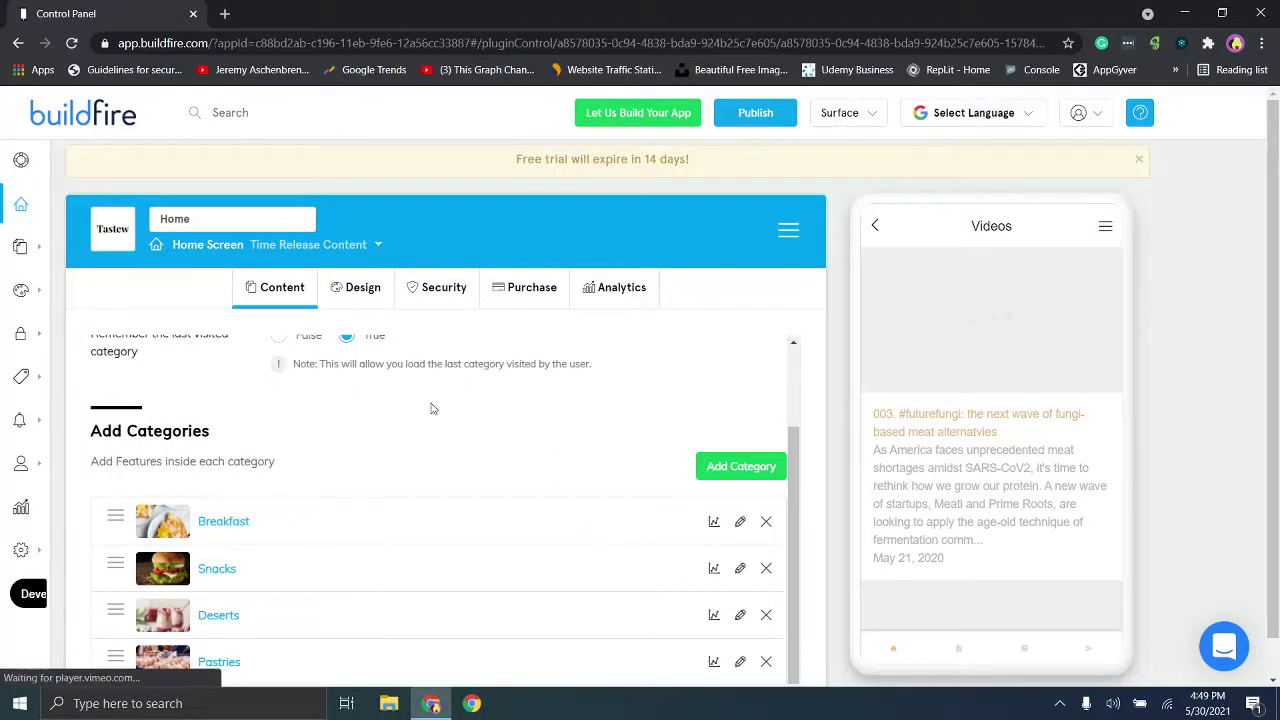
pyautogui.click(878, 225)
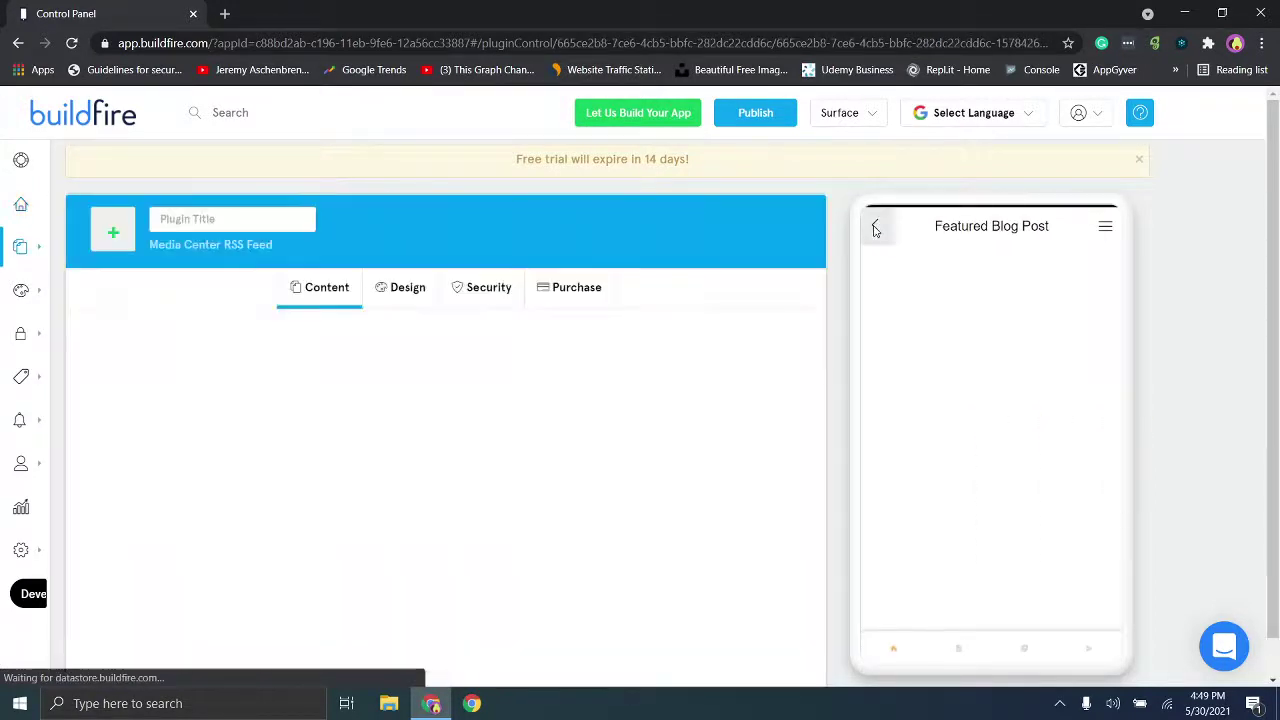
pyautogui.click(874, 228)
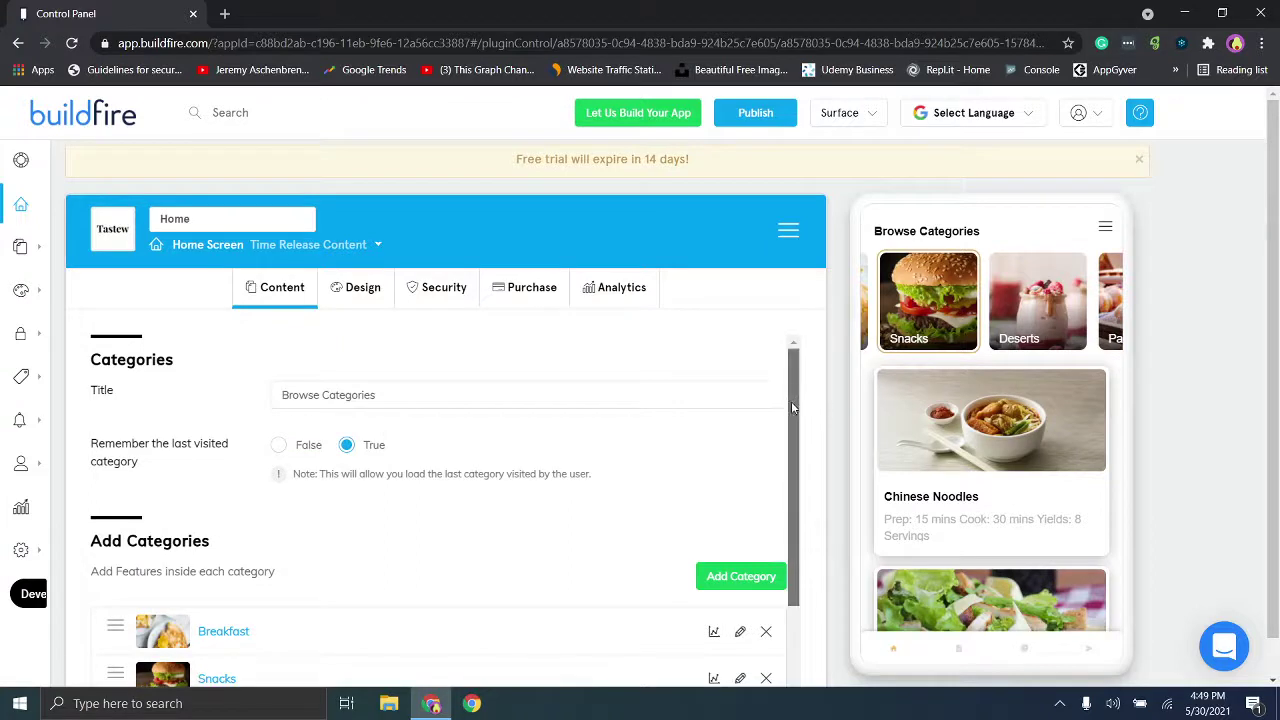
# Show Breakfast recipes in the preview, then edit the Breakfast category's Chicken Salad recipe.
pyautogui.scroll(-2, 790, 411)
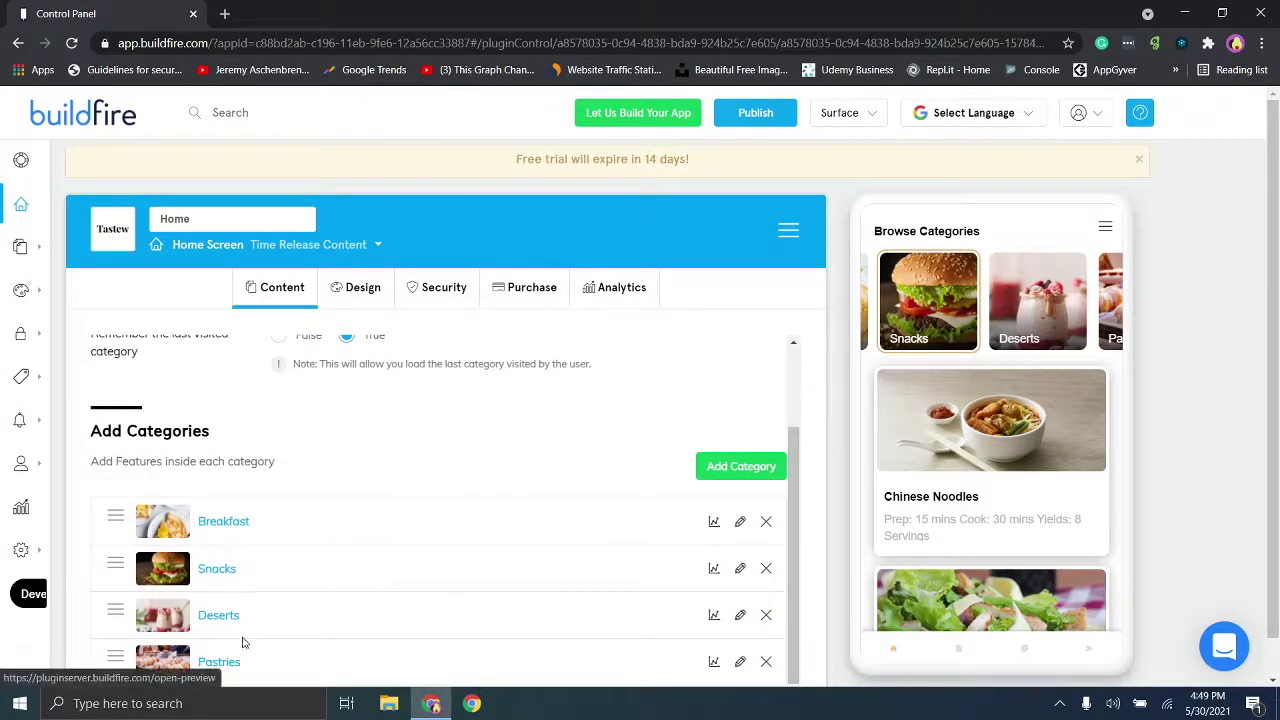
pyautogui.click(938, 338)
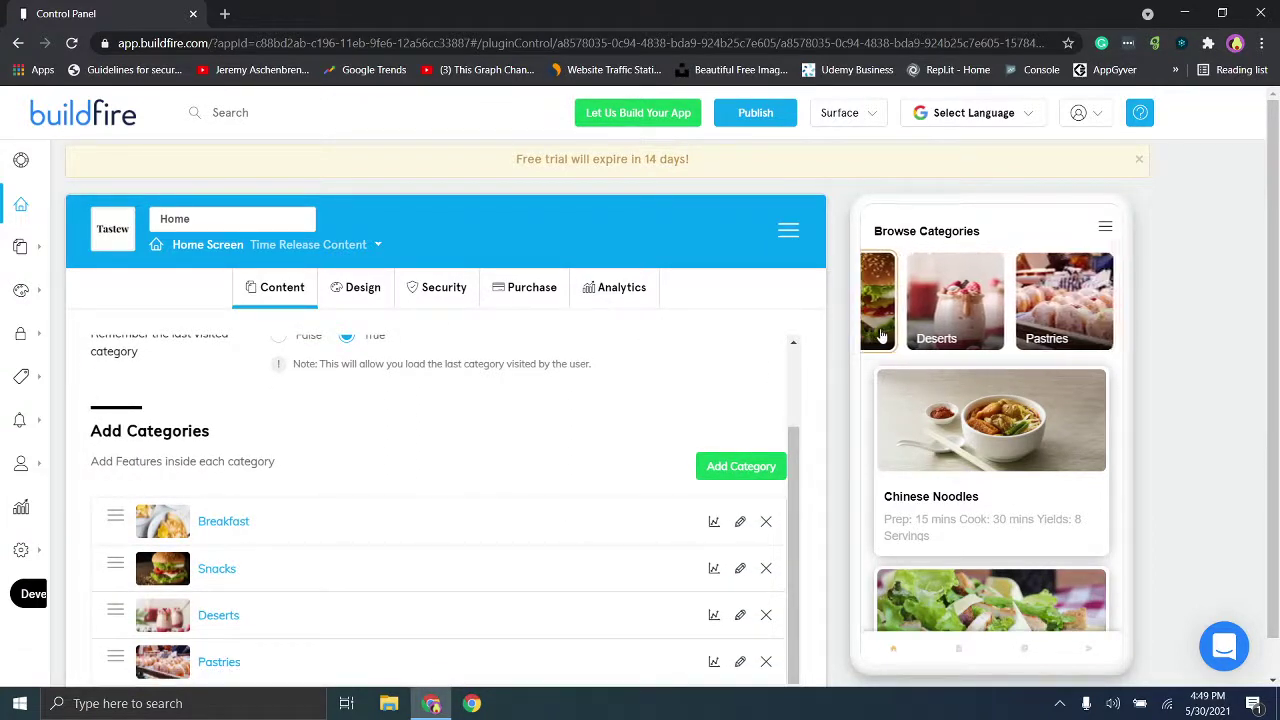
pyautogui.click(920, 292)
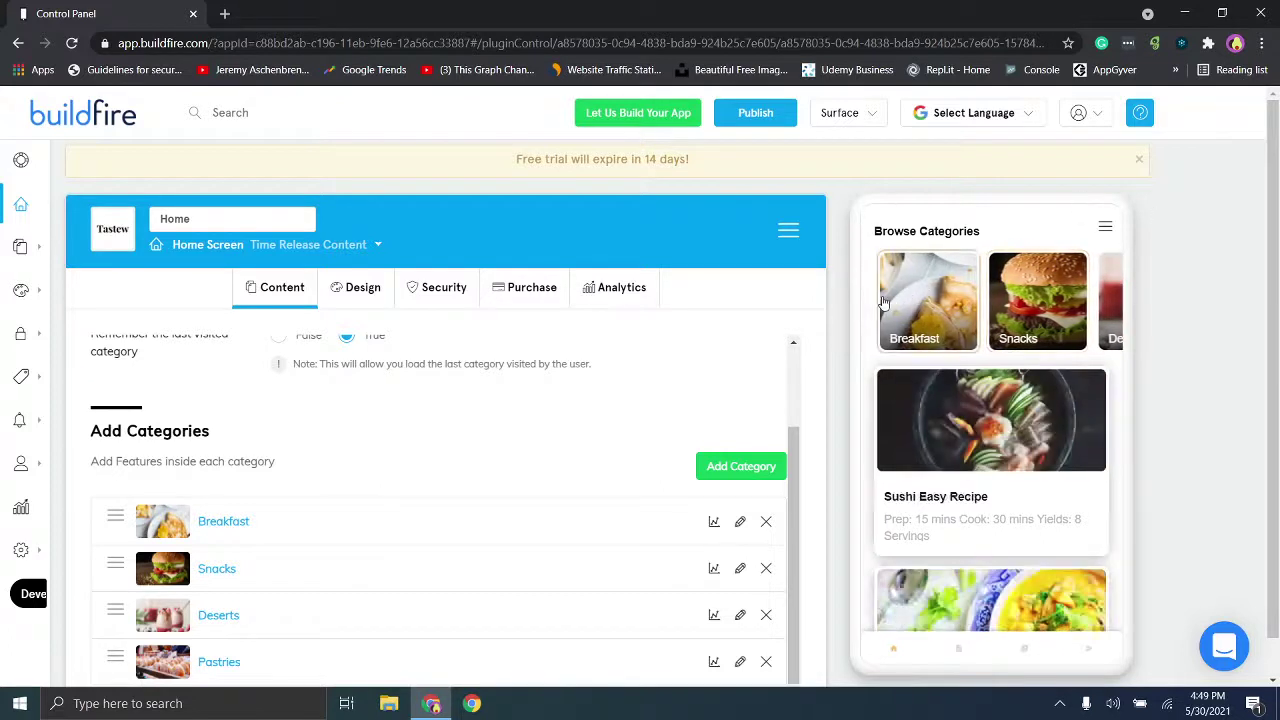
pyautogui.click(740, 521)
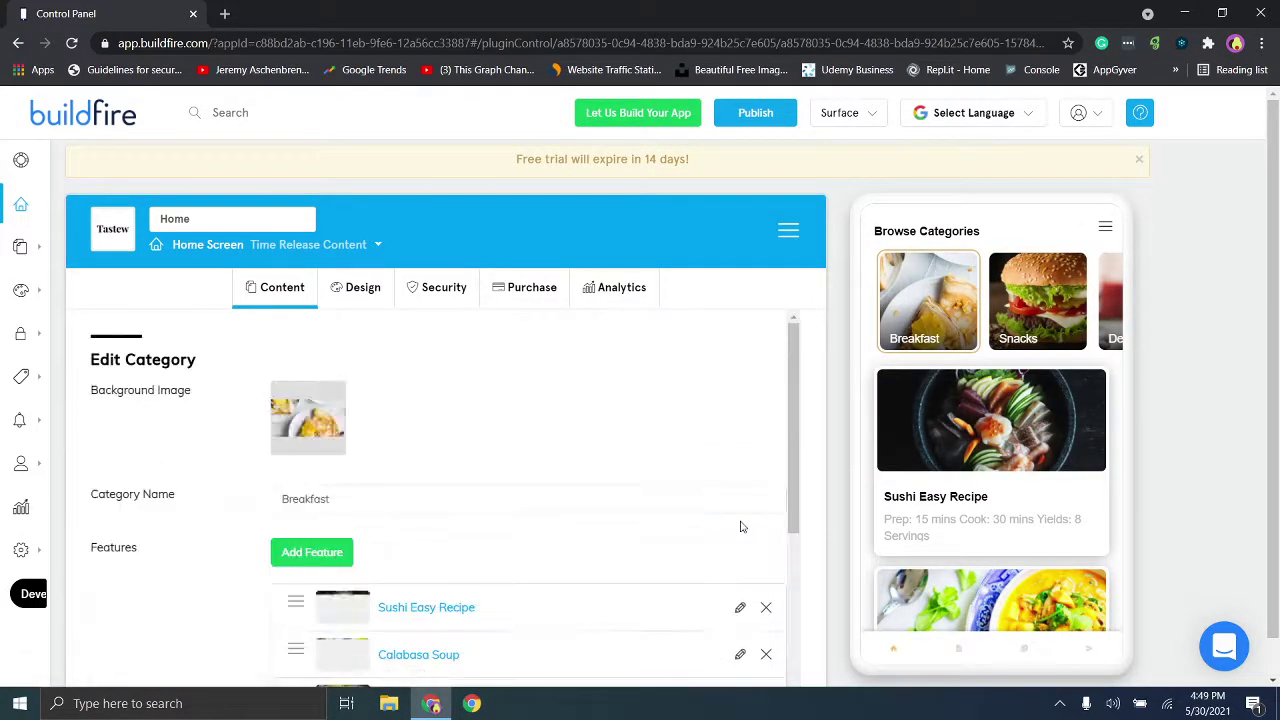
pyautogui.moveTo(797, 457); pyautogui.dragTo(811, 503)
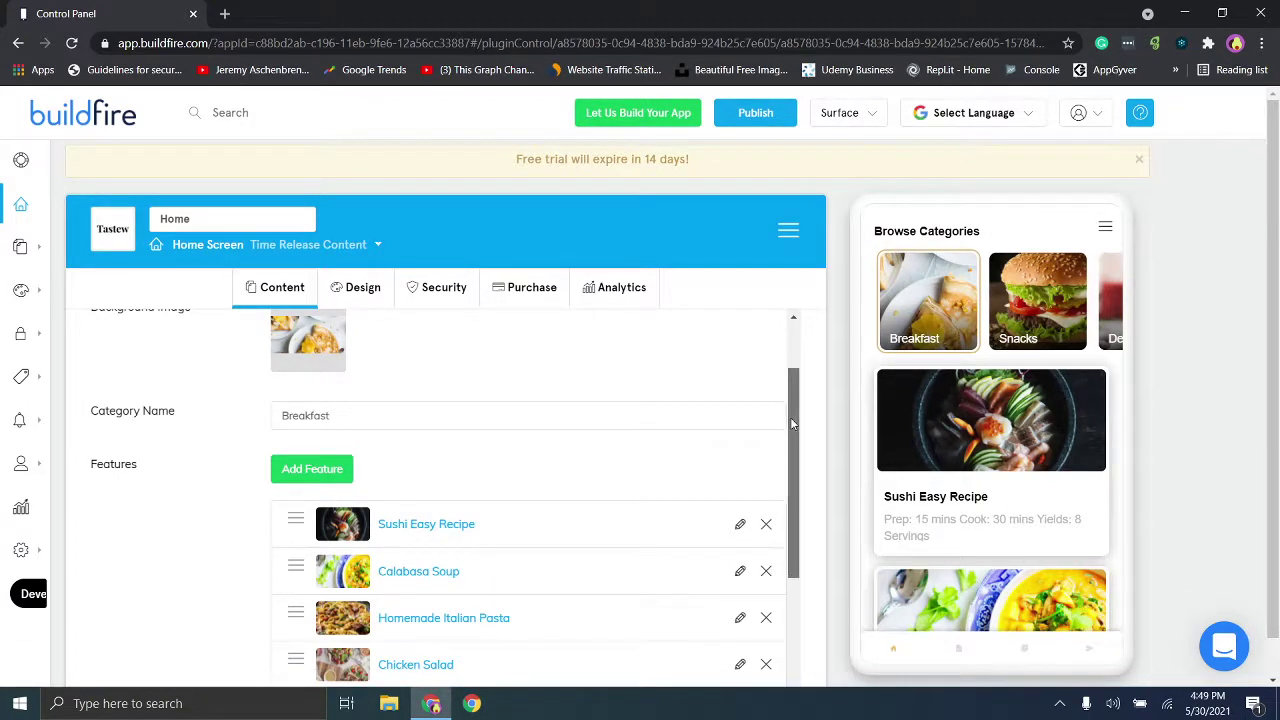
pyautogui.scroll(-2, 790, 423)
pyautogui.click(739, 471)
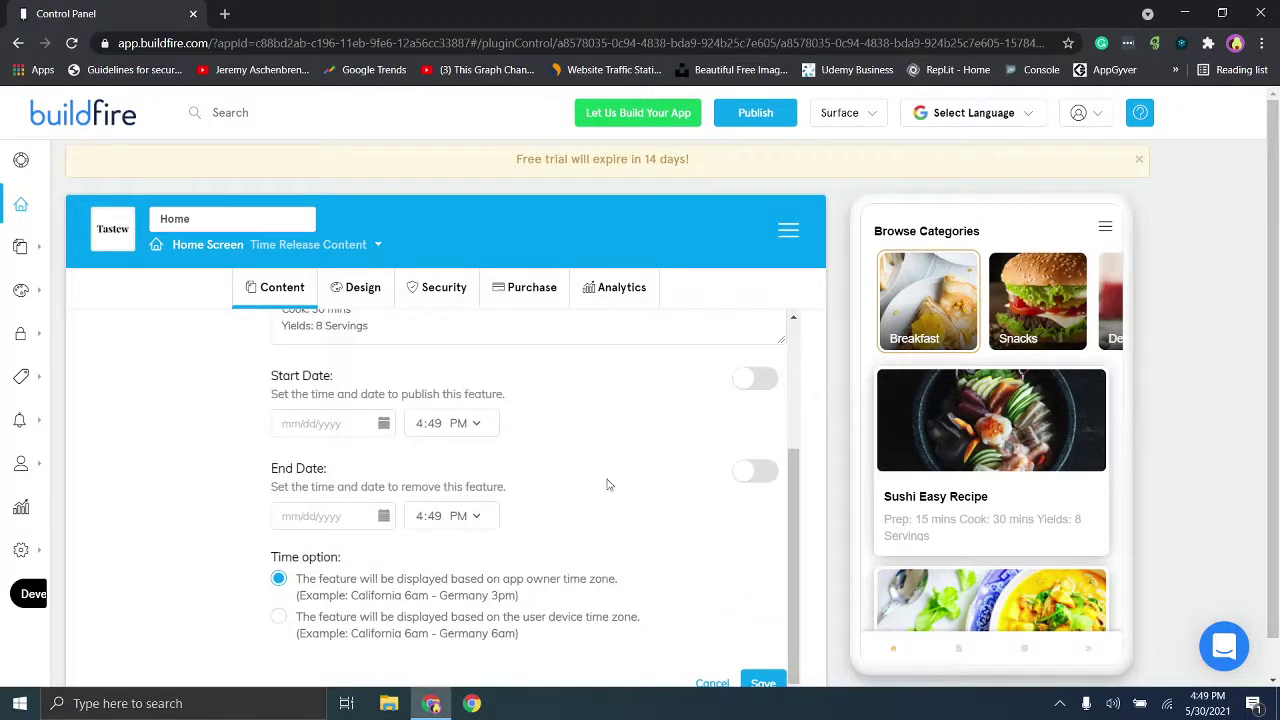
pyautogui.scroll(1, 786, 517)
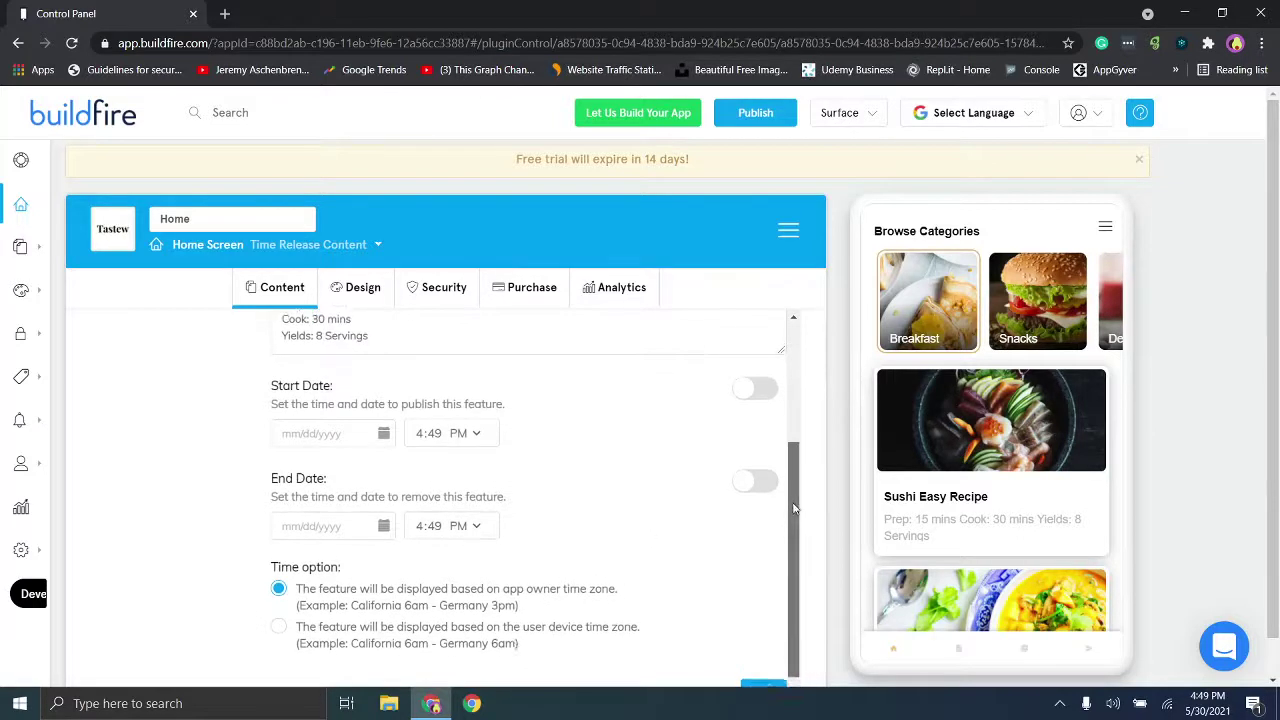
# In Home Screen design, switch the layout to text pills, then to circular category icons.
pyautogui.click(355, 287)
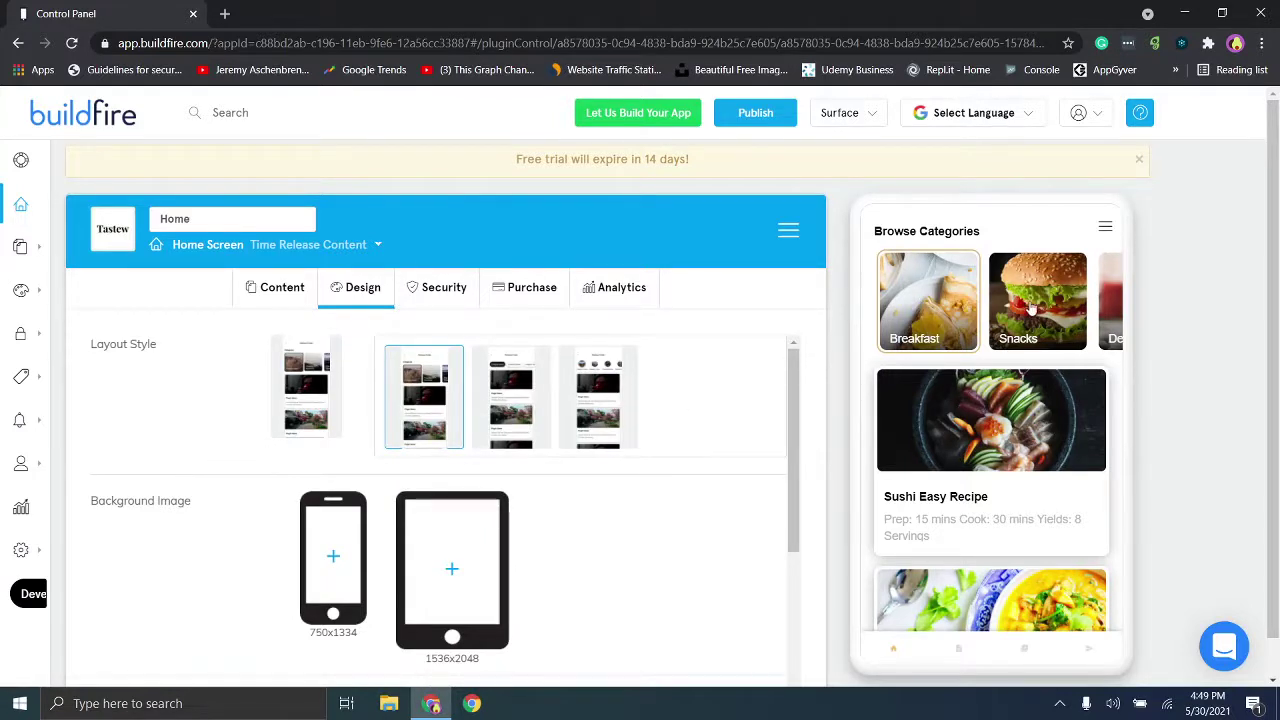
pyautogui.click(502, 392)
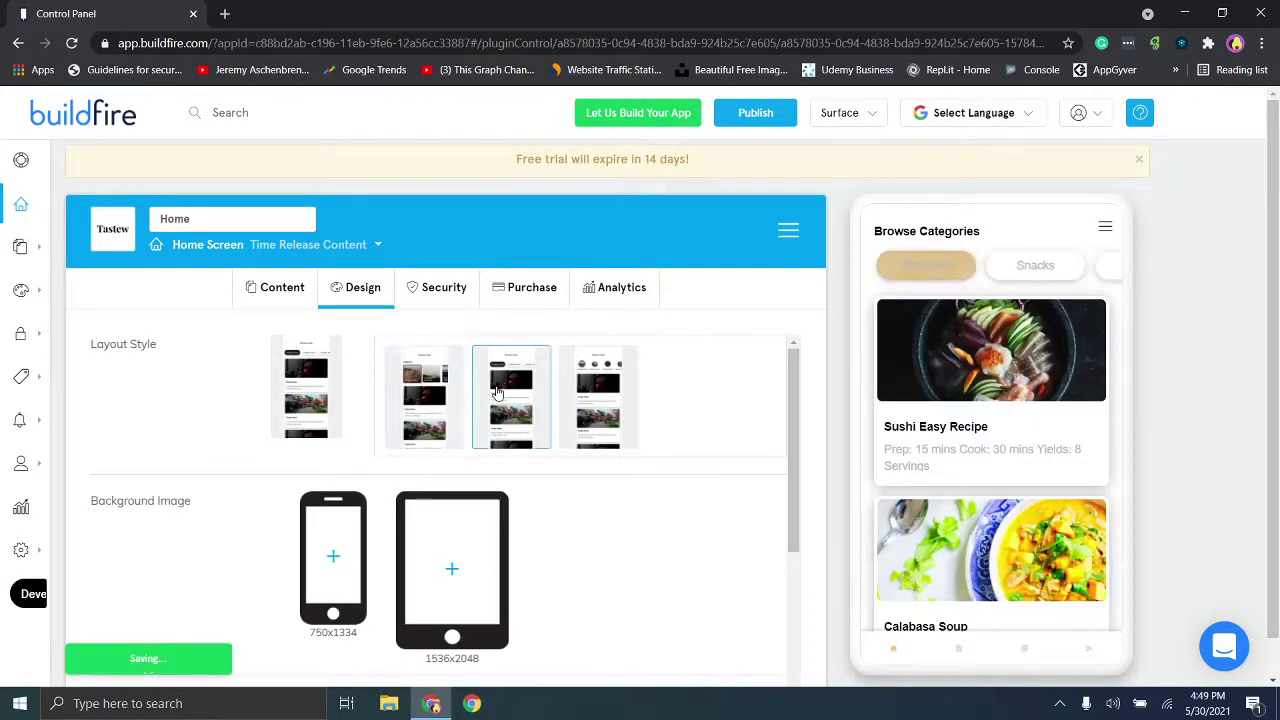
pyautogui.click(584, 391)
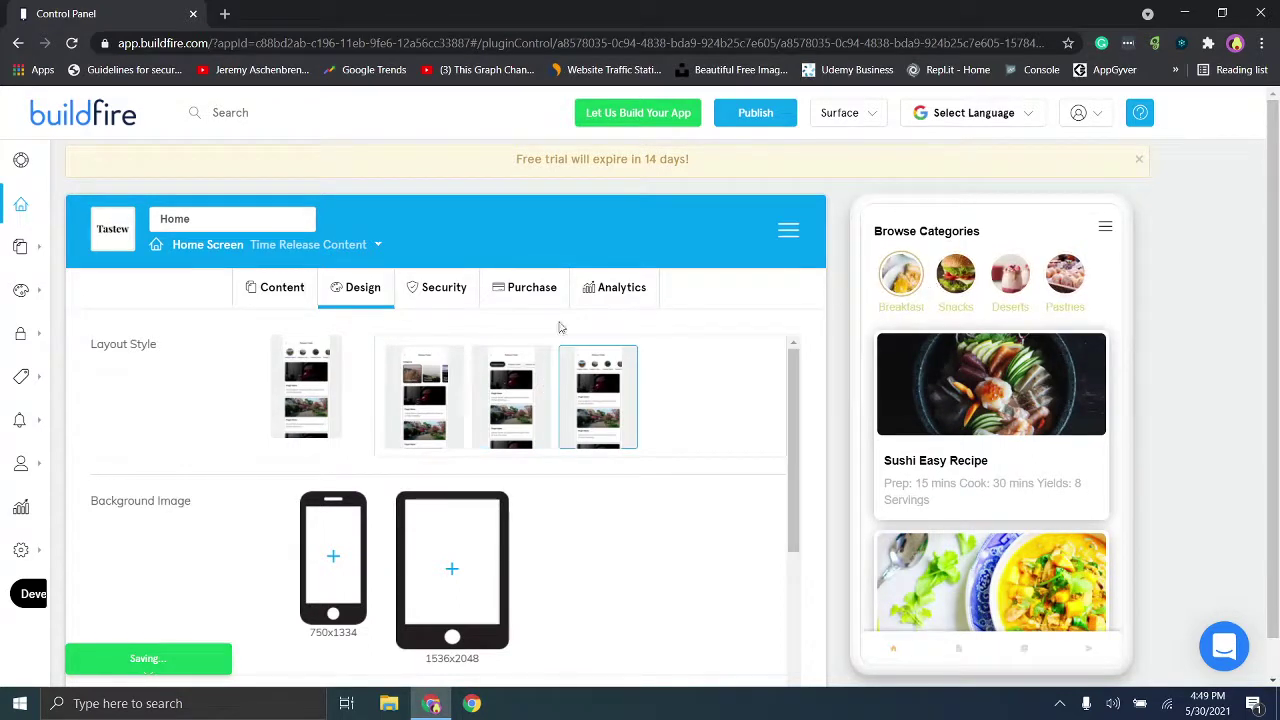
# Review the Home Screen access and purchase settings.
pyautogui.click(444, 288)
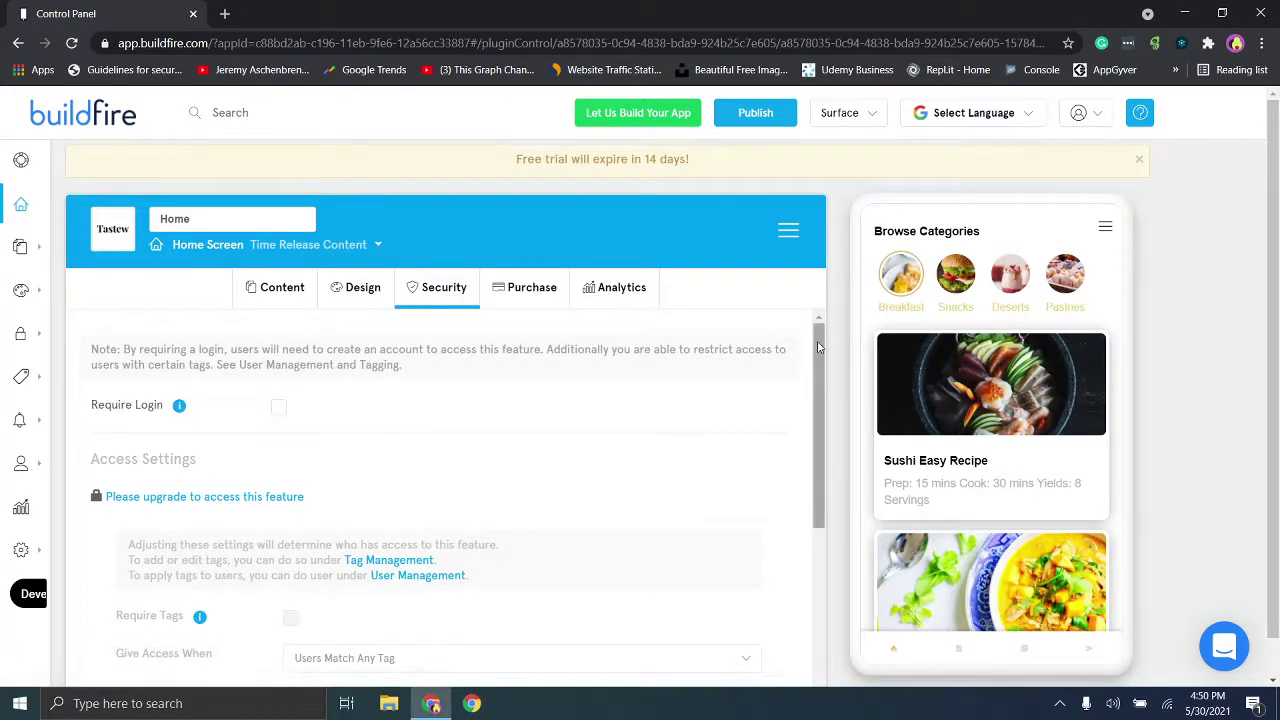
pyautogui.moveTo(819, 347); pyautogui.dragTo(840, 527)
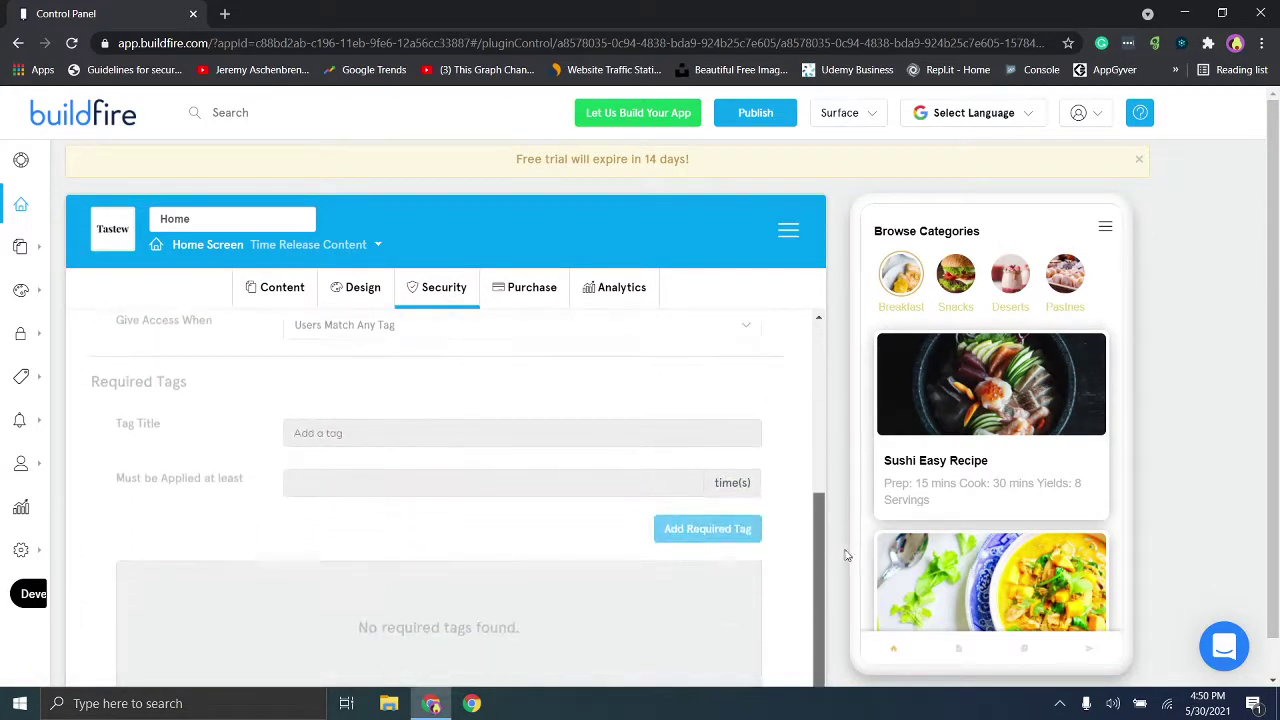
pyautogui.click(532, 287)
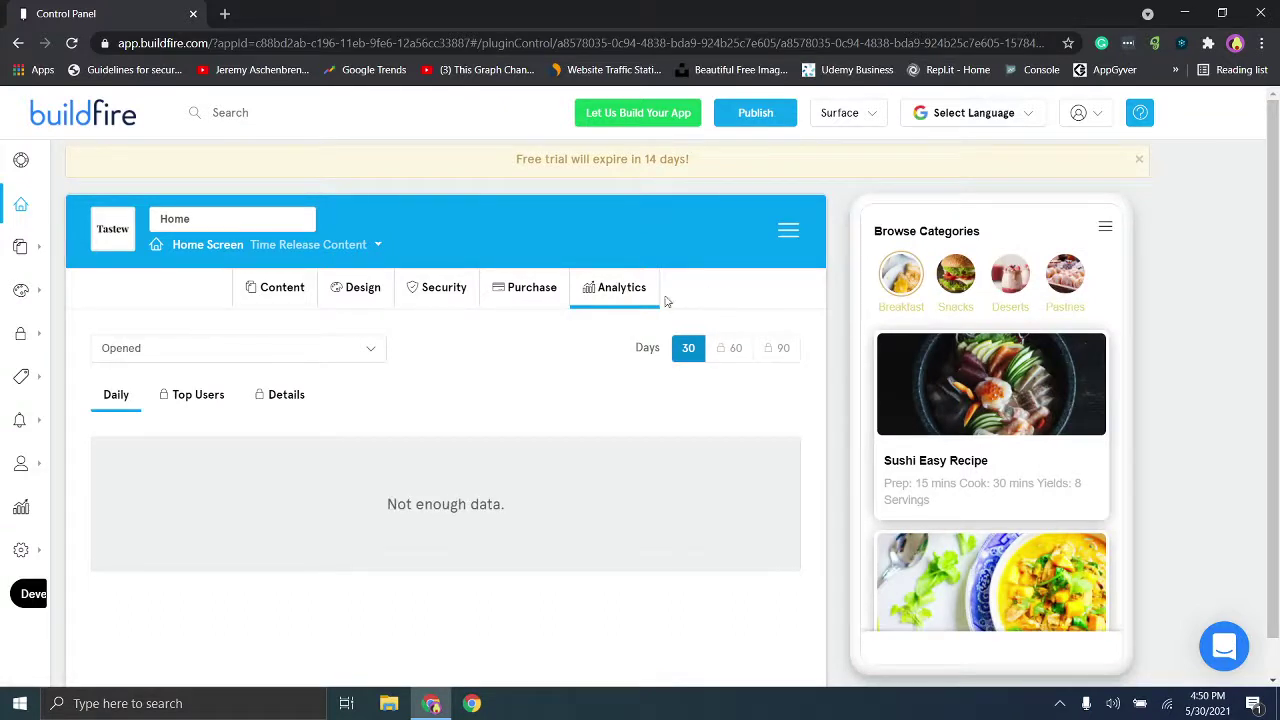
# Check the top users analytics, then the upgrade-locked Details view.
pyautogui.click(205, 400)
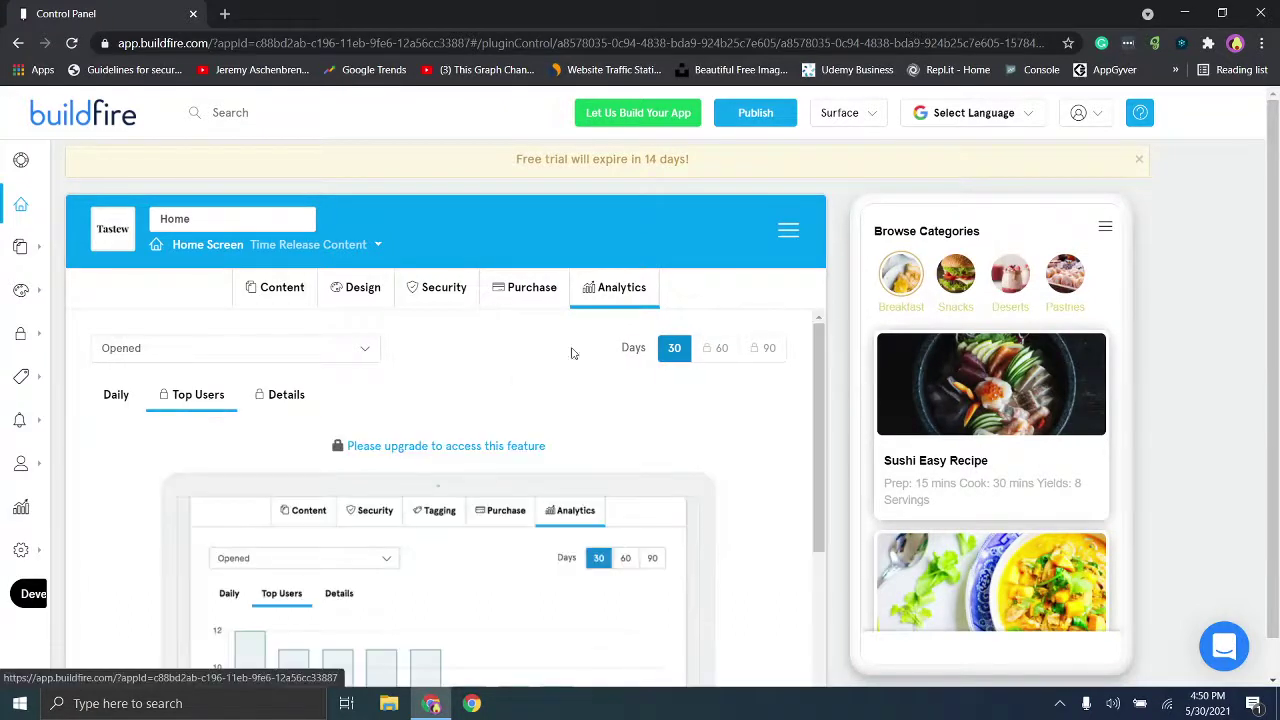
pyautogui.moveTo(815, 337); pyautogui.dragTo(837, 300)
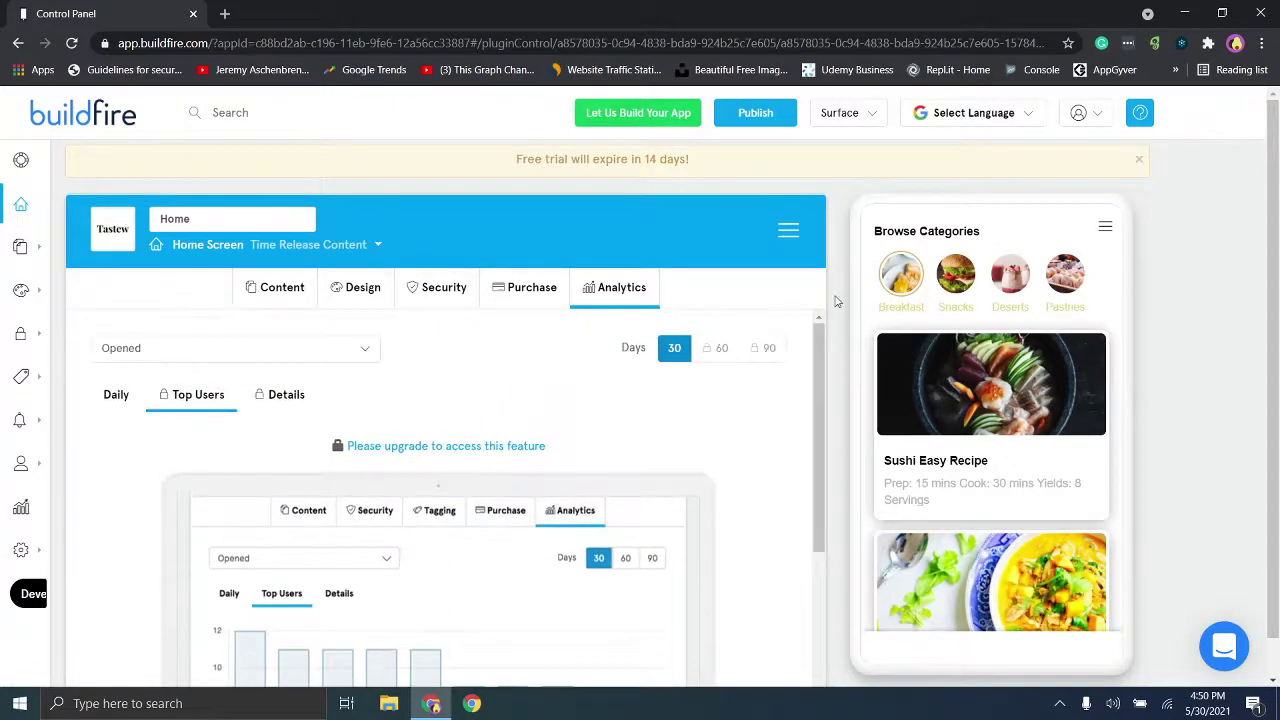
pyautogui.click(275, 397)
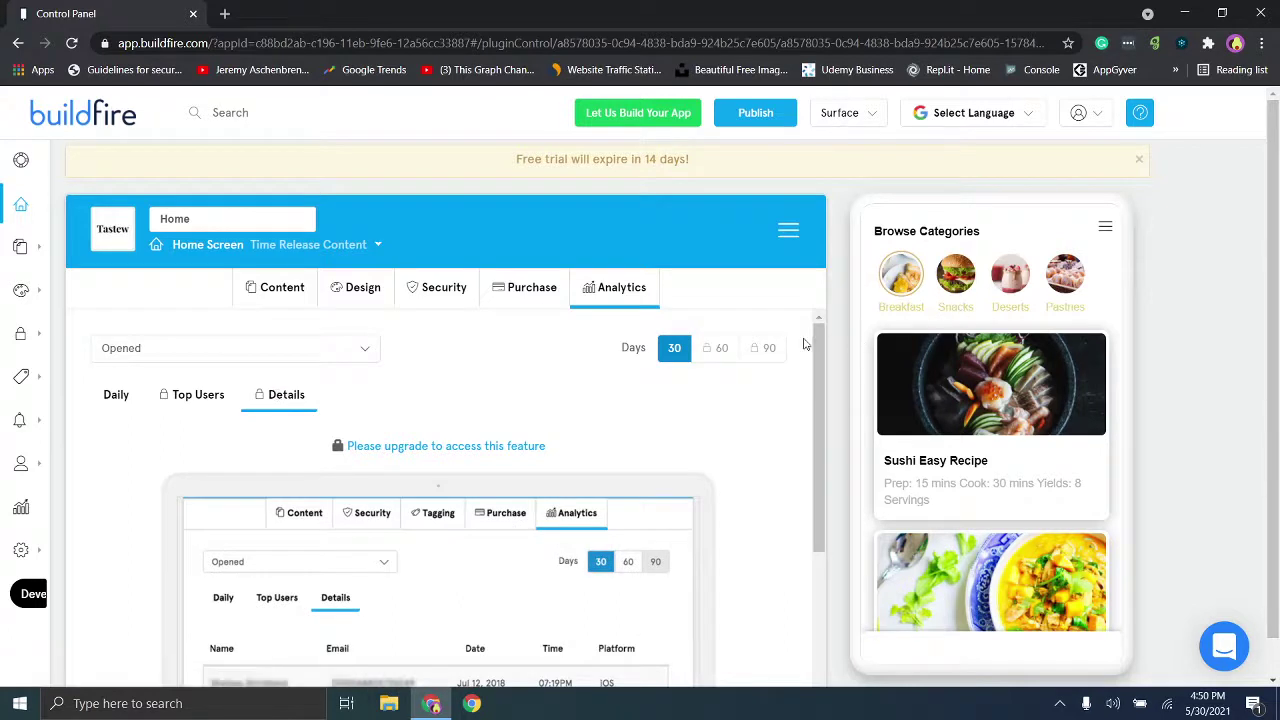
pyautogui.moveTo(810, 344); pyautogui.dragTo(845, 308)
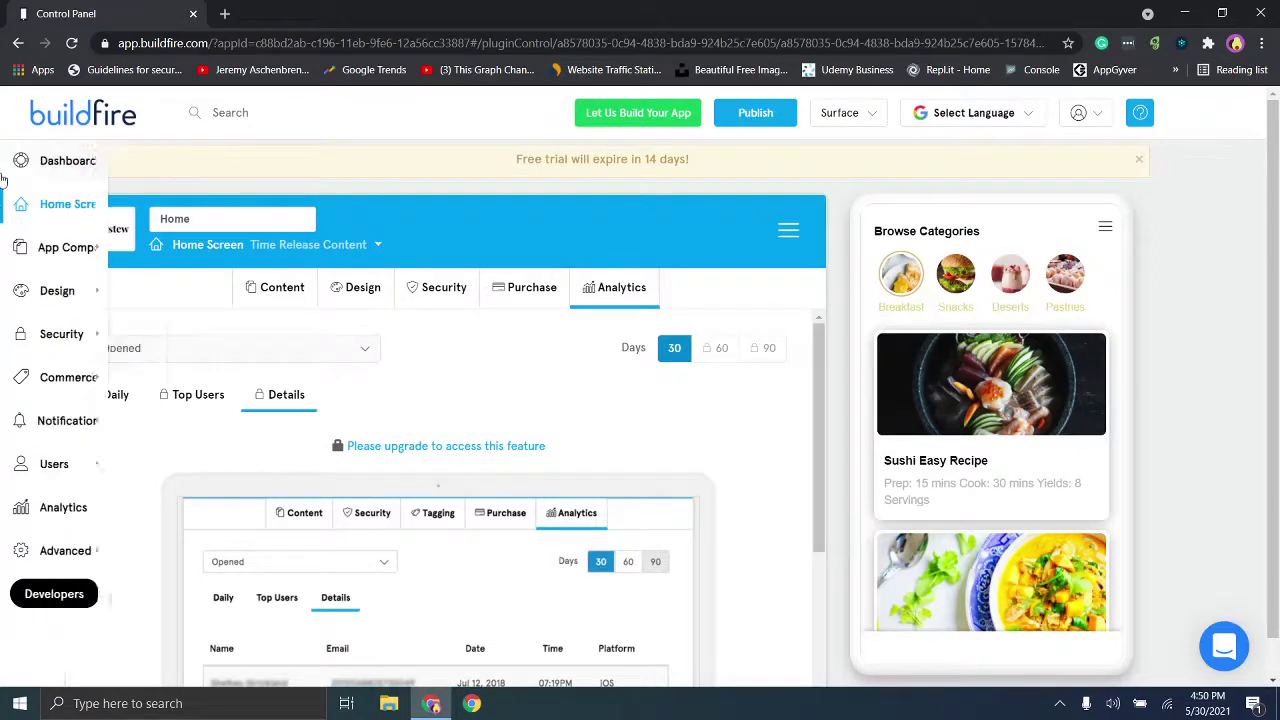
# Open App Components > My Features and target the Calabasa Soup tile for deletion.
pyautogui.moveTo(47, 257)
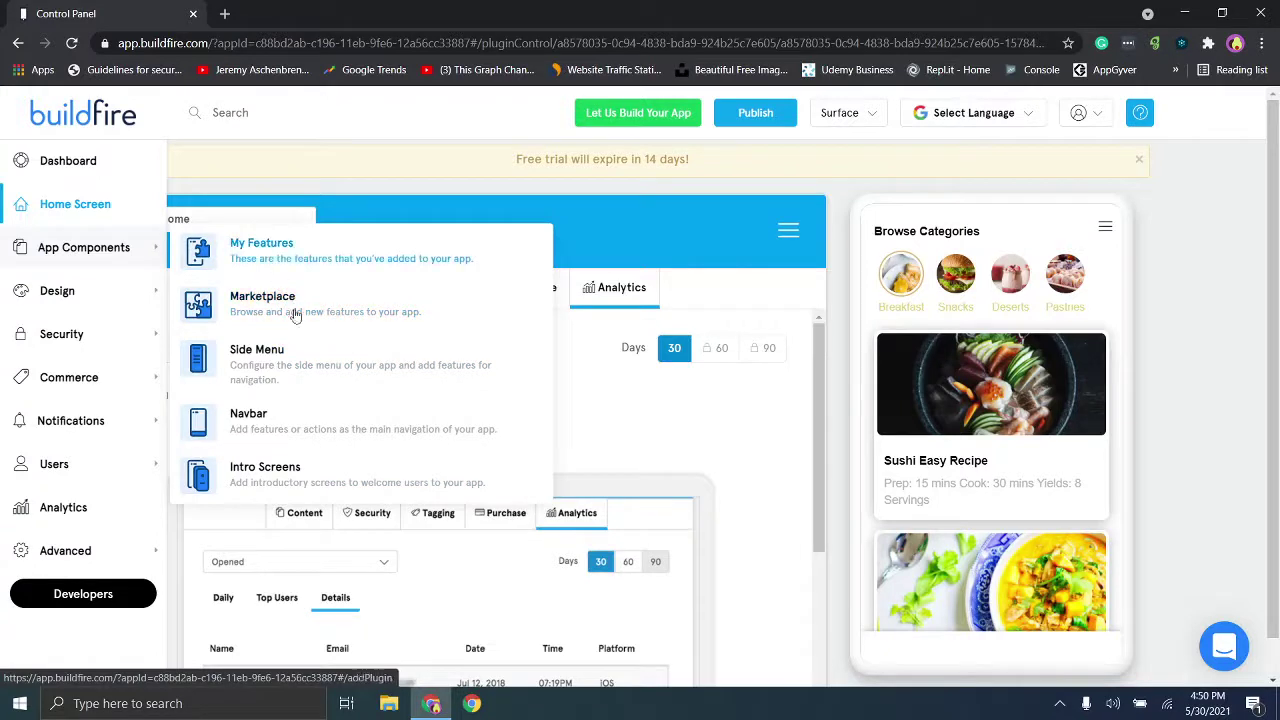
pyautogui.click(276, 247)
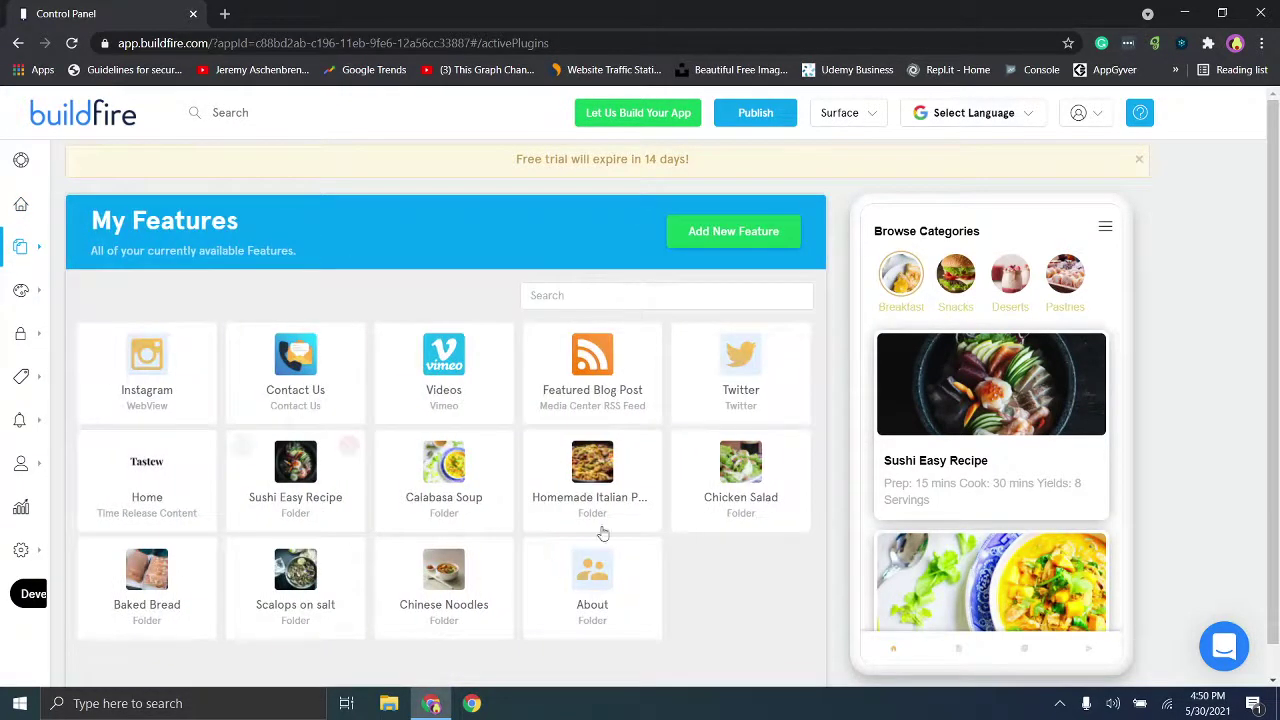
pyautogui.moveTo(553, 588)
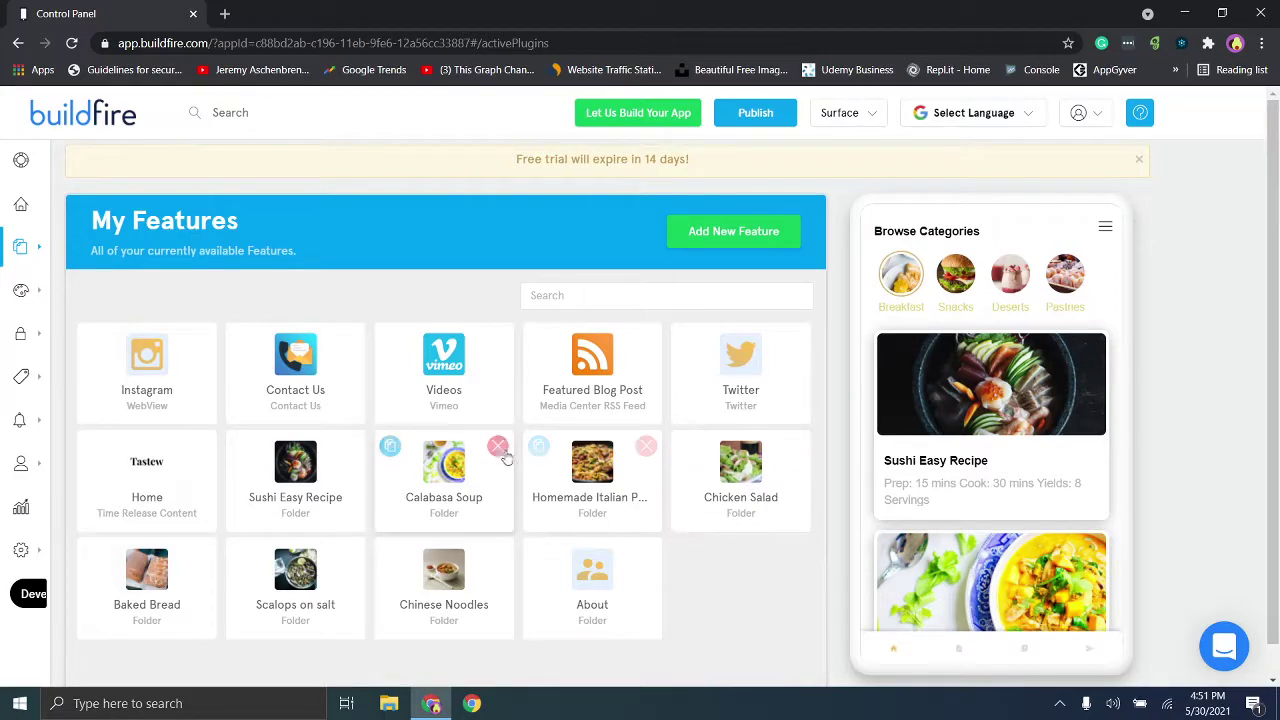
# Delete the Calabasa Soup feature, then page the preview's categories through Snacks to Pastries.
pyautogui.click(498, 452)
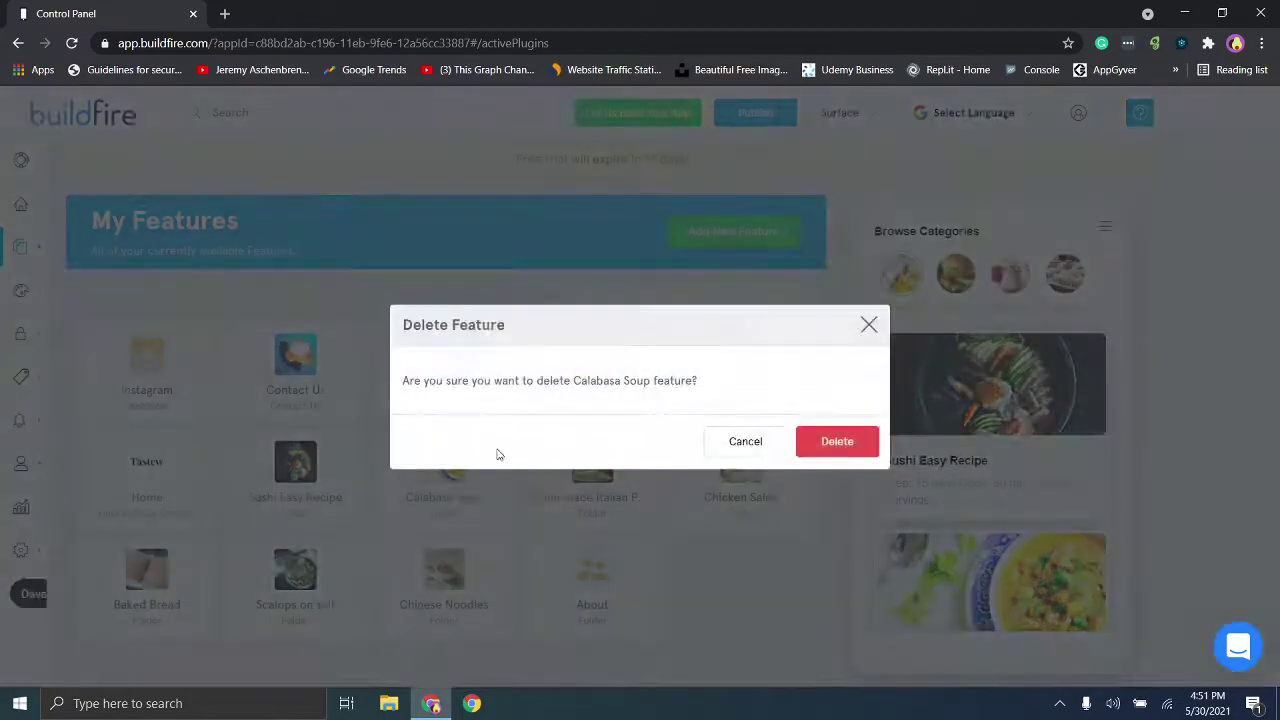
pyautogui.click(814, 444)
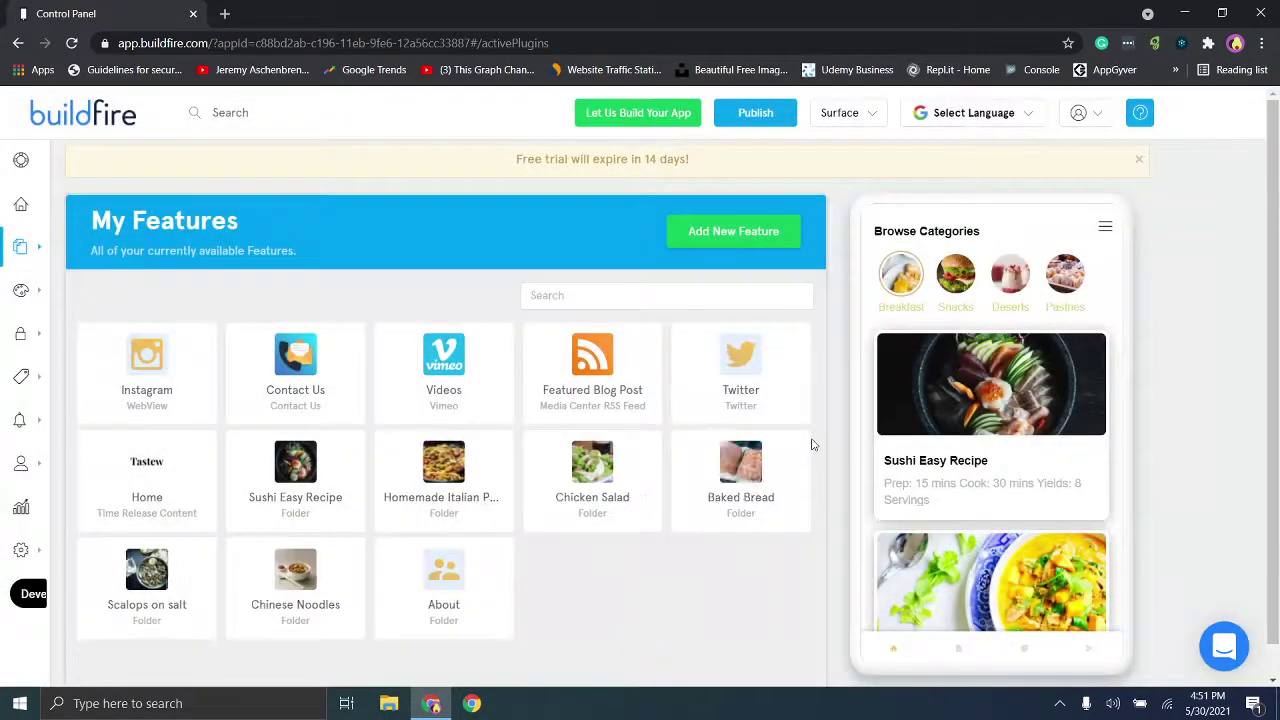
pyautogui.moveTo(480, 478)
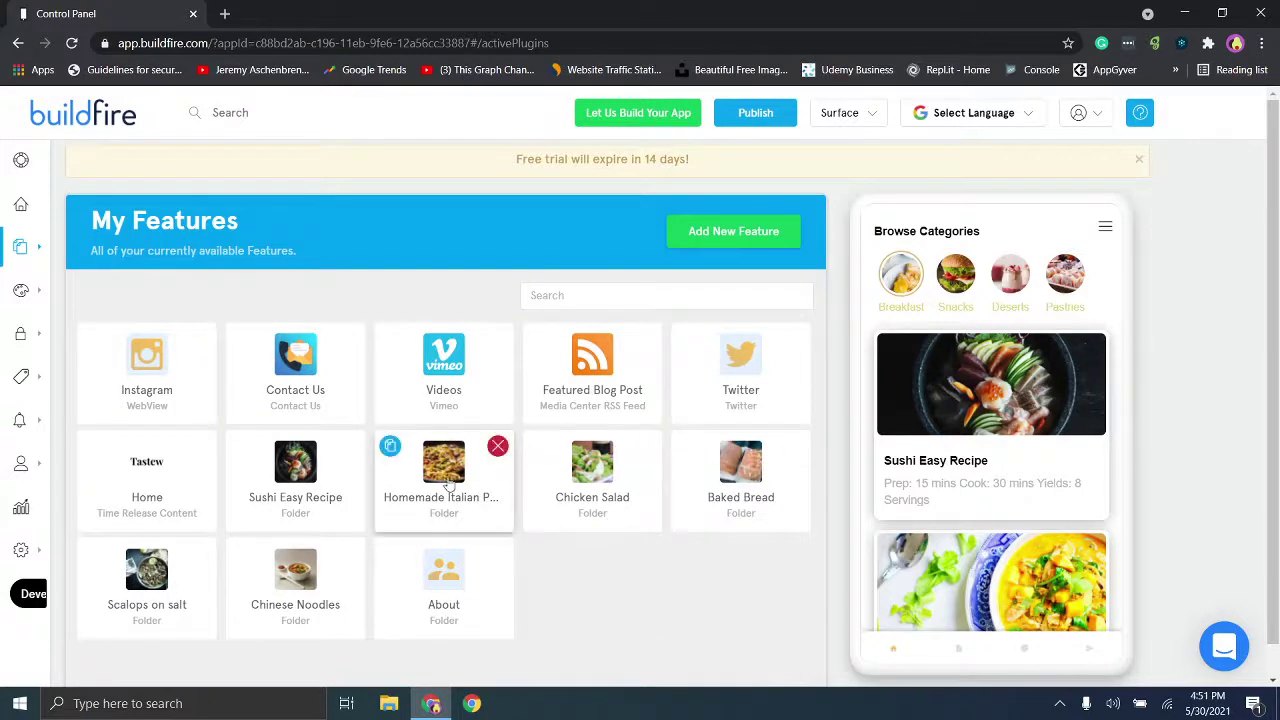
pyautogui.click(955, 282)
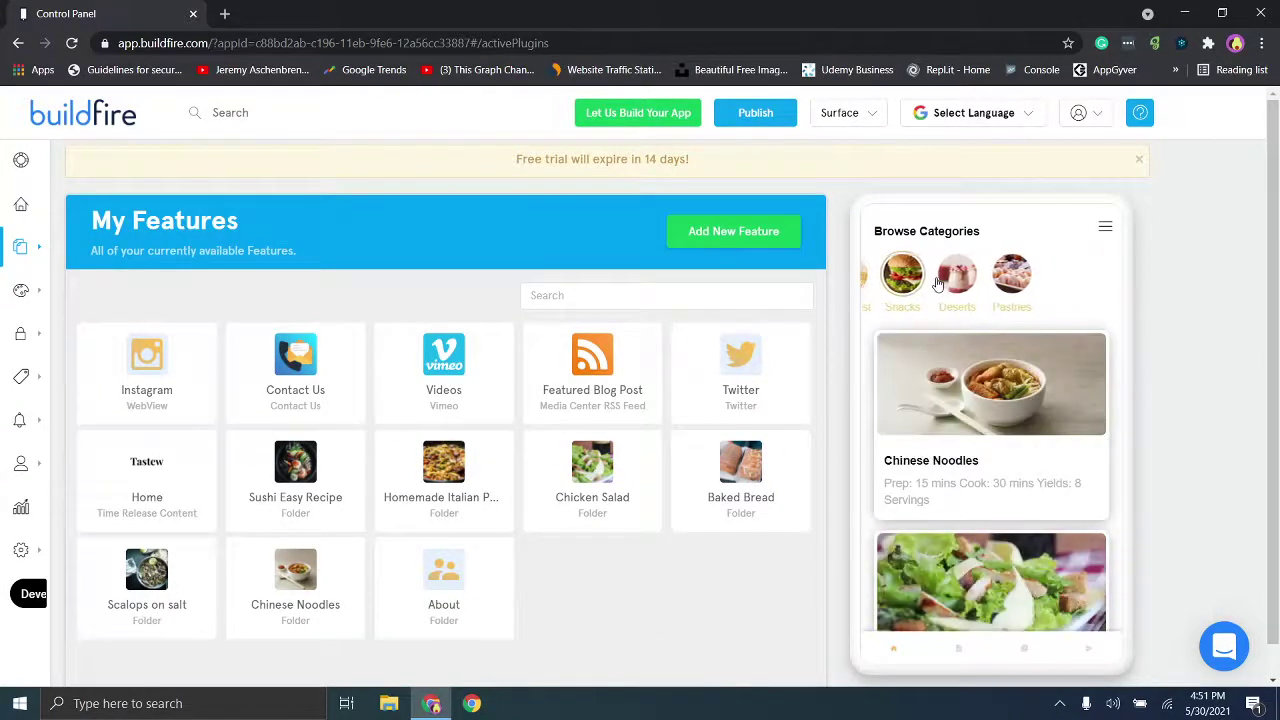
pyautogui.click(993, 282)
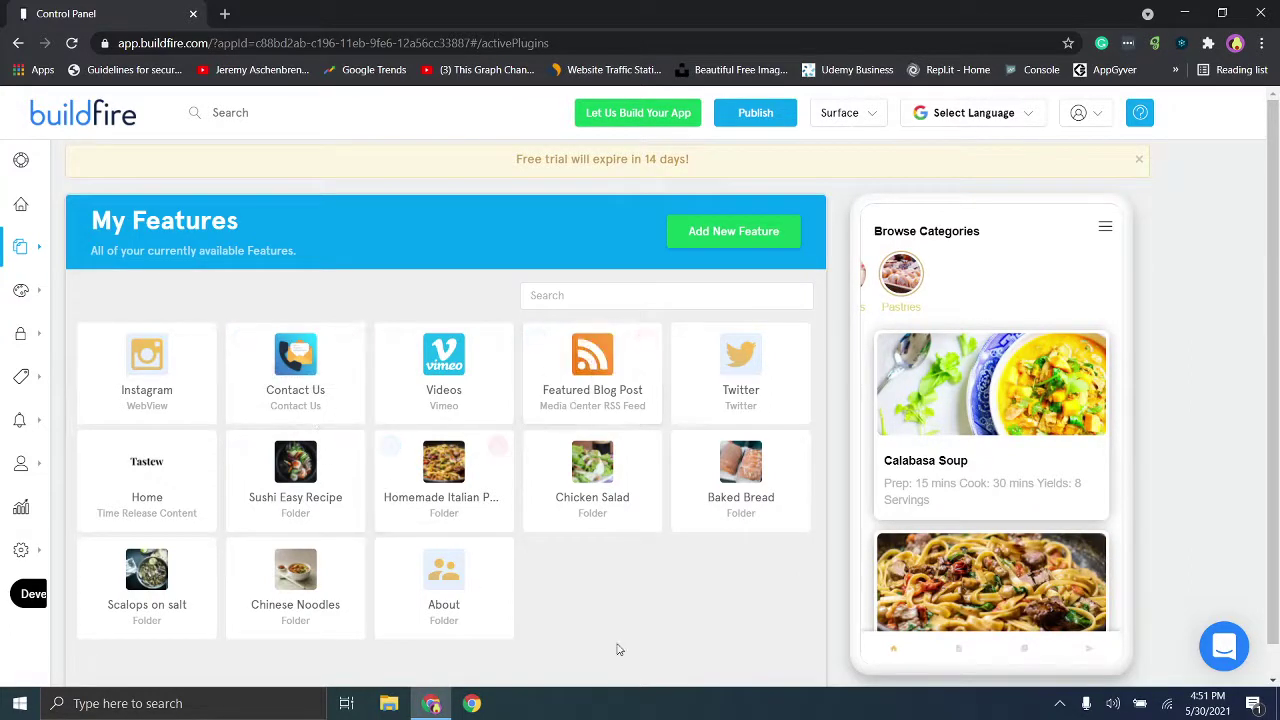
# On the Calabasa Soup folder page, replace the description paragraph with 'test'.
pyautogui.click(988, 381)
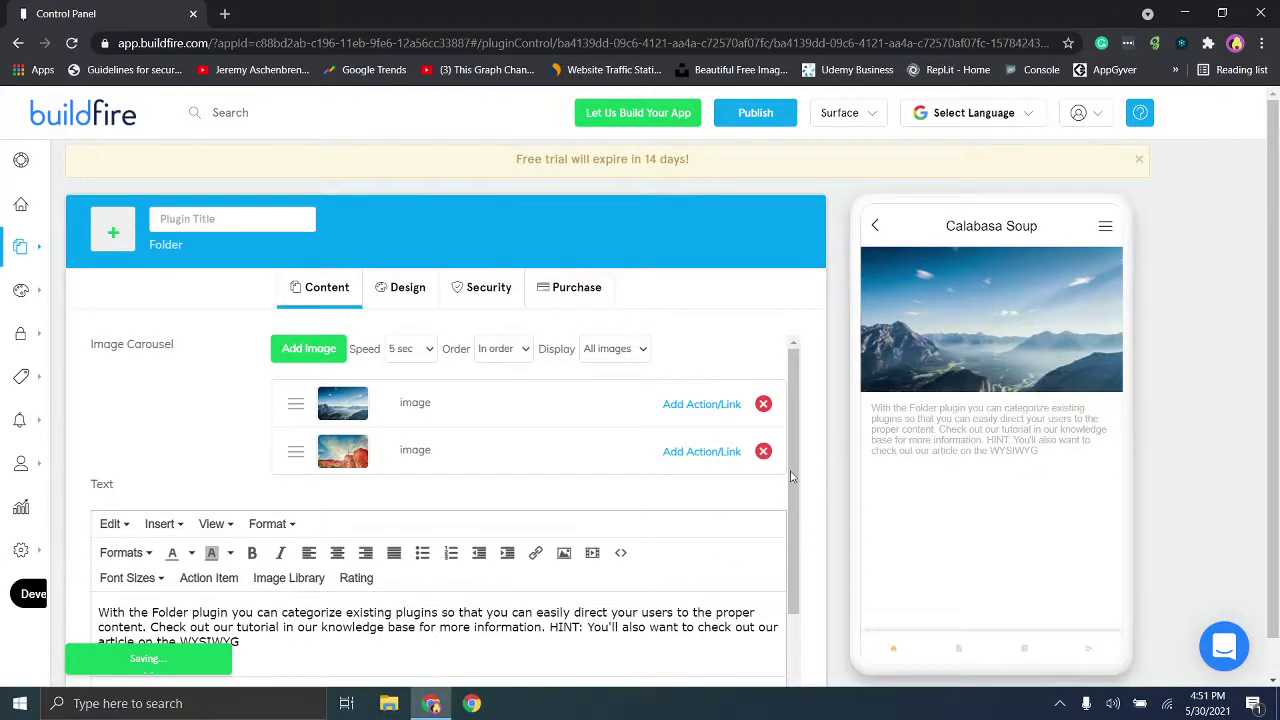
pyautogui.moveTo(791, 477); pyautogui.dragTo(800, 585)
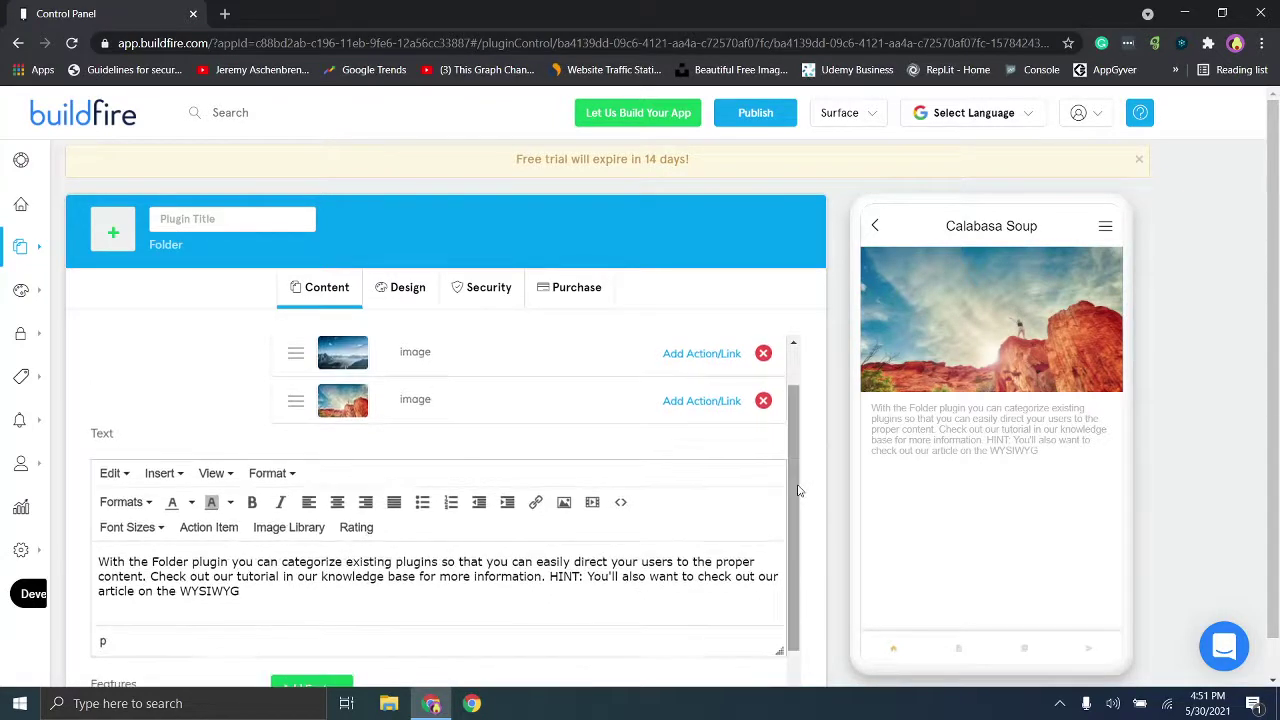
pyautogui.tripleClick(396, 565)
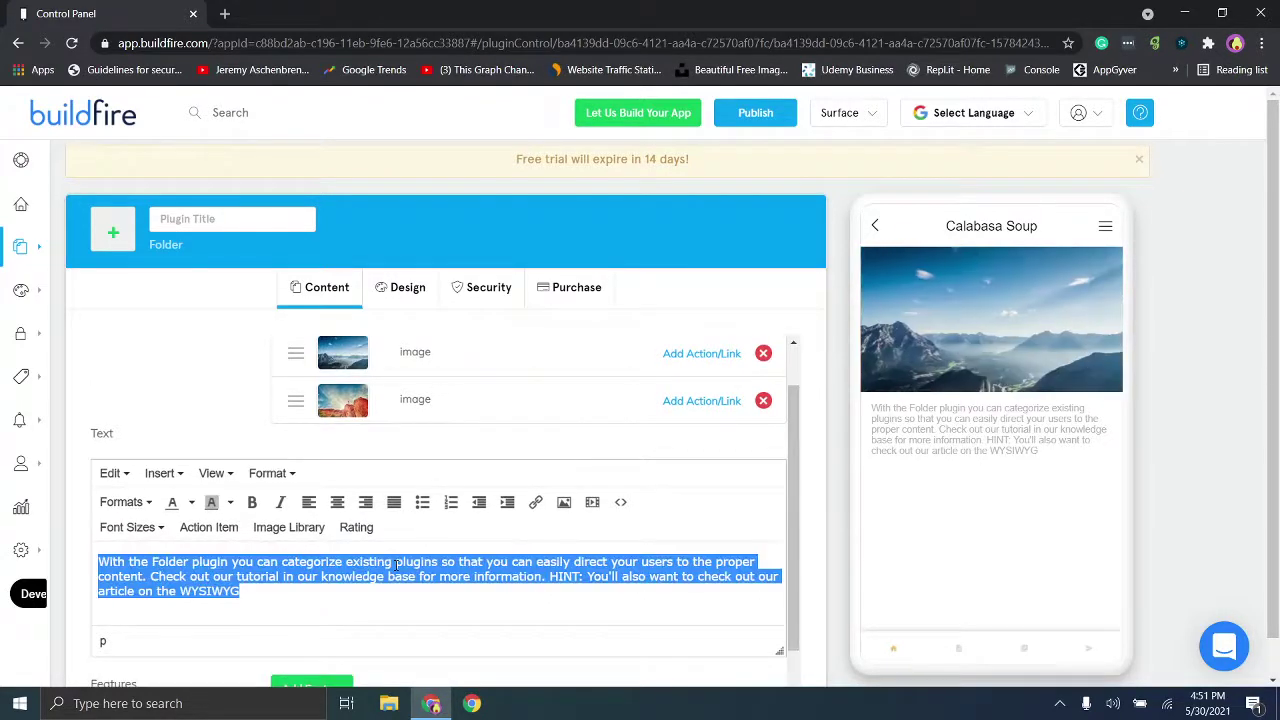
pyautogui.write('st')
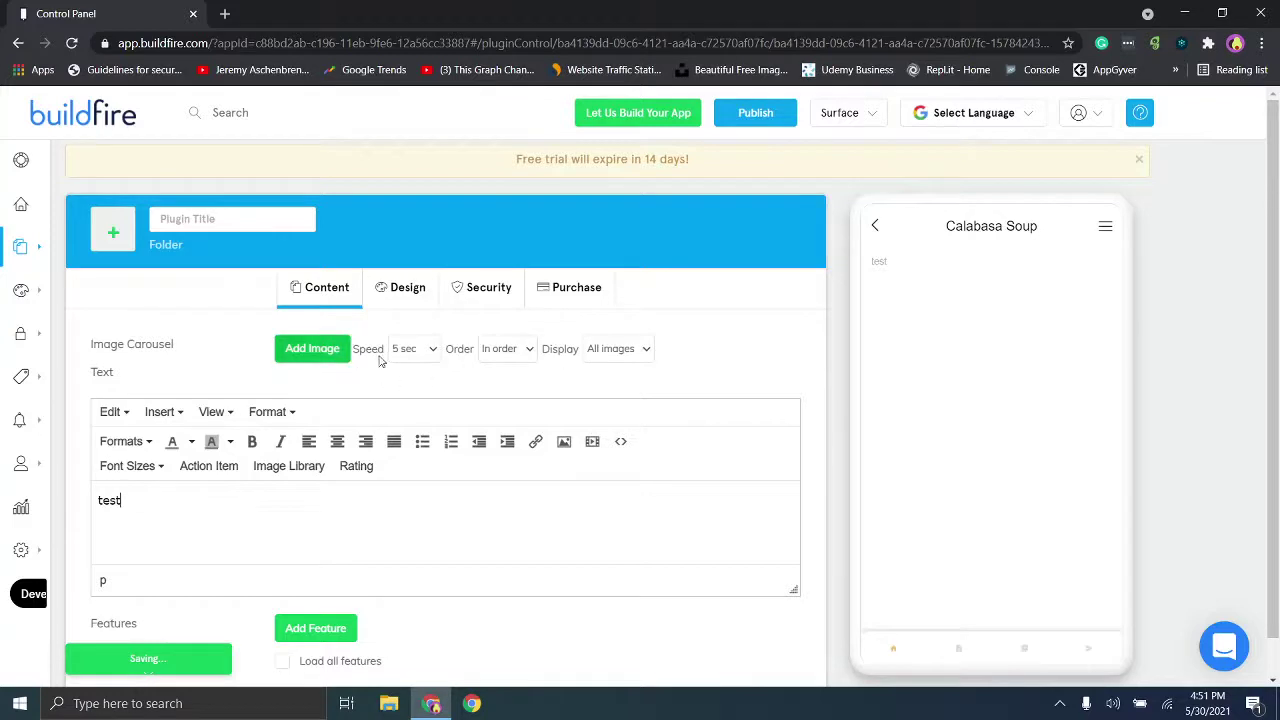
pyautogui.click(474, 305)
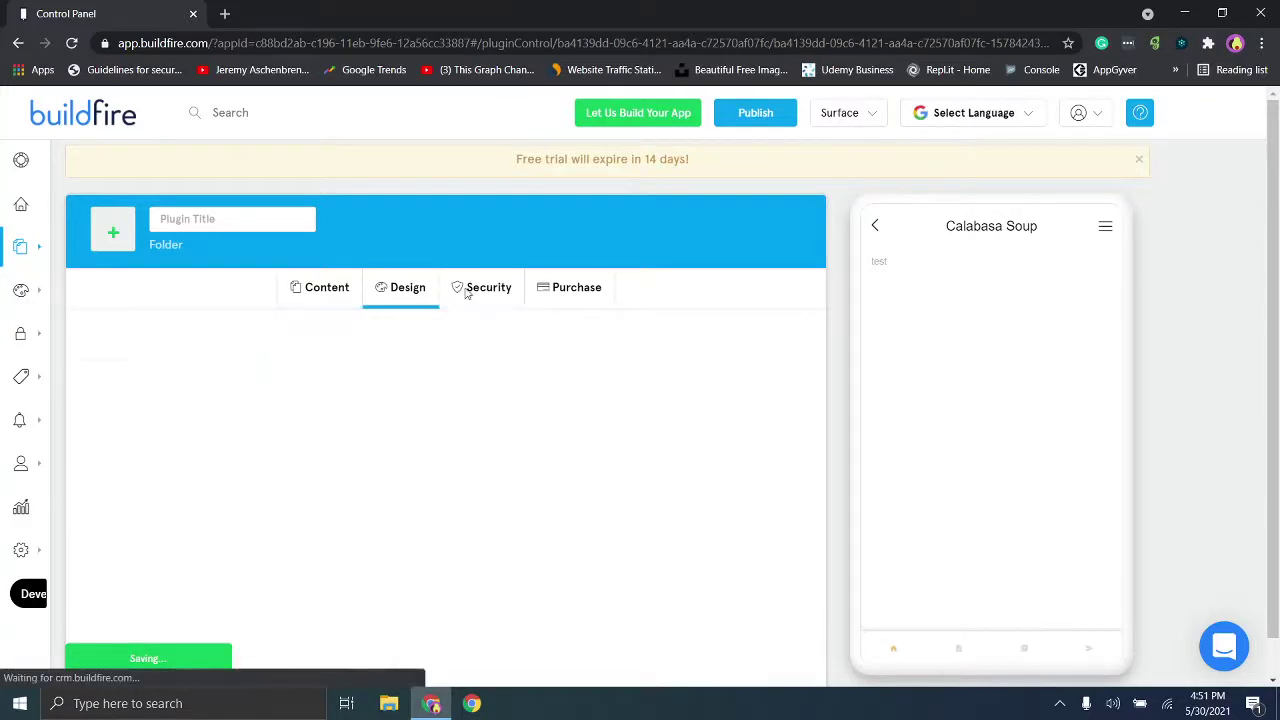
# Remove the deleted Calabasa Soup entry from the Home Screen's Breakfast category, leaving six features.
pyautogui.moveTo(60, 253)
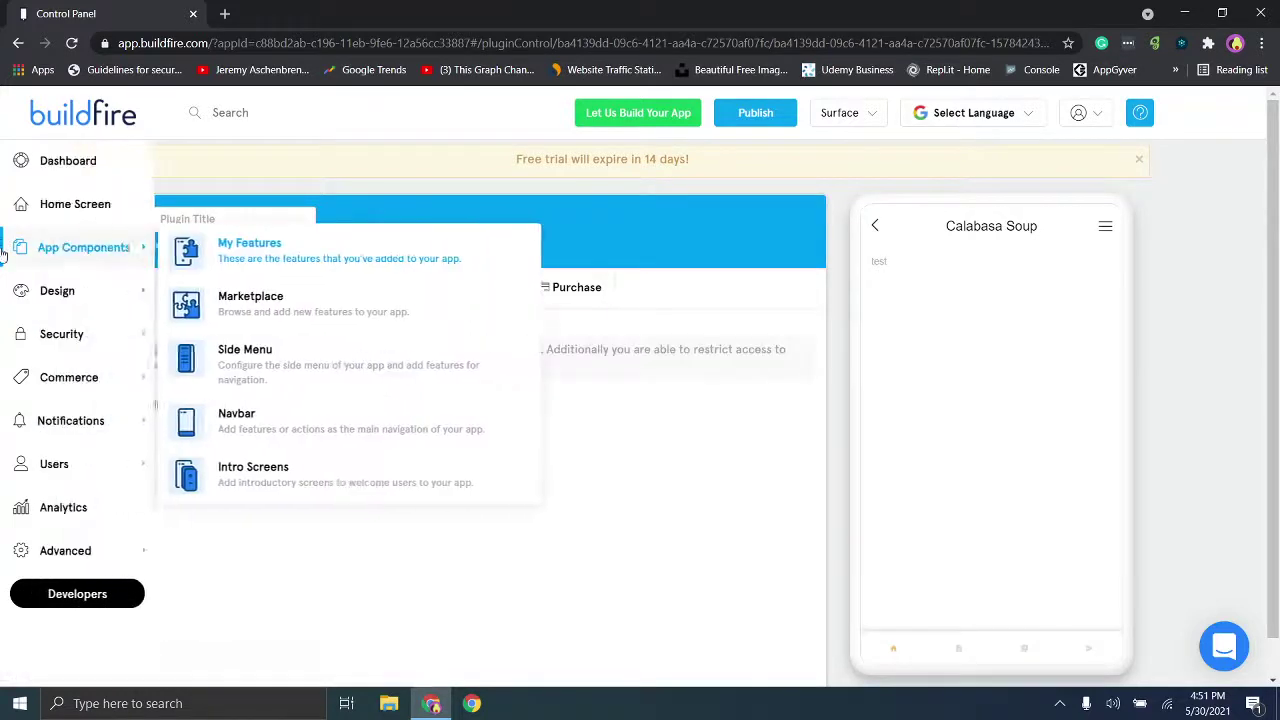
pyautogui.click(78, 218)
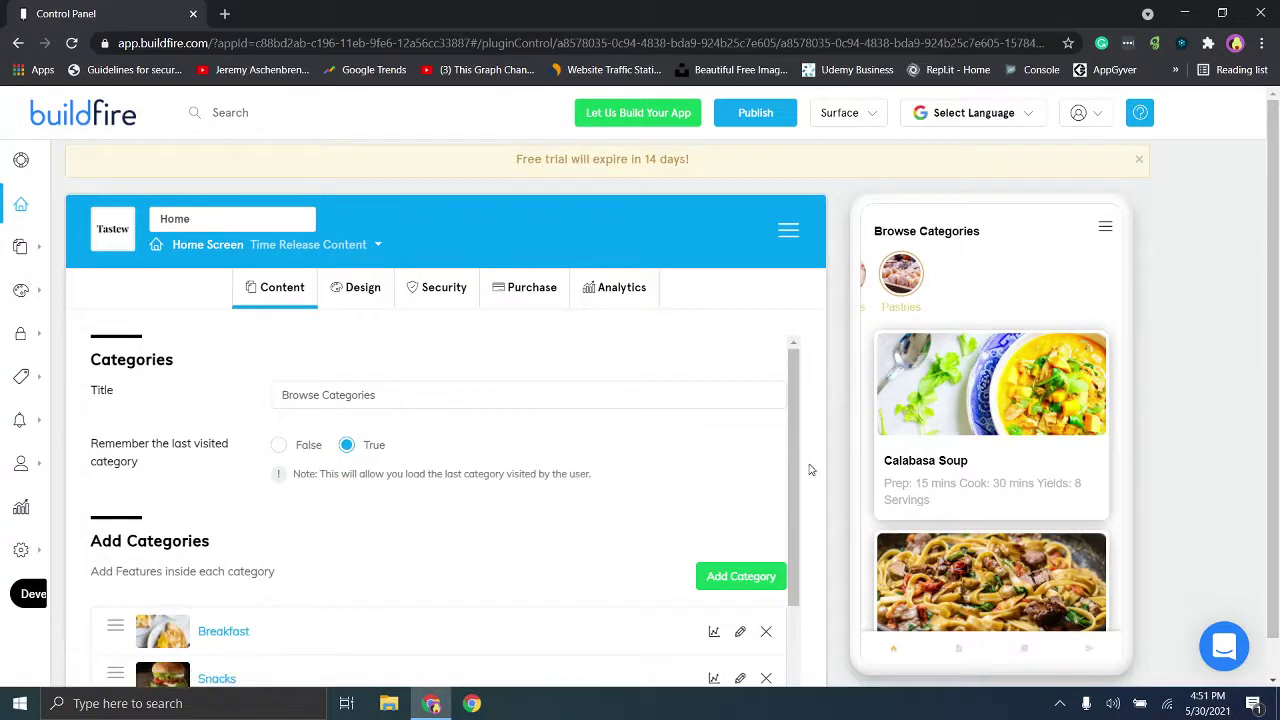
pyautogui.scroll(-1, 810, 469)
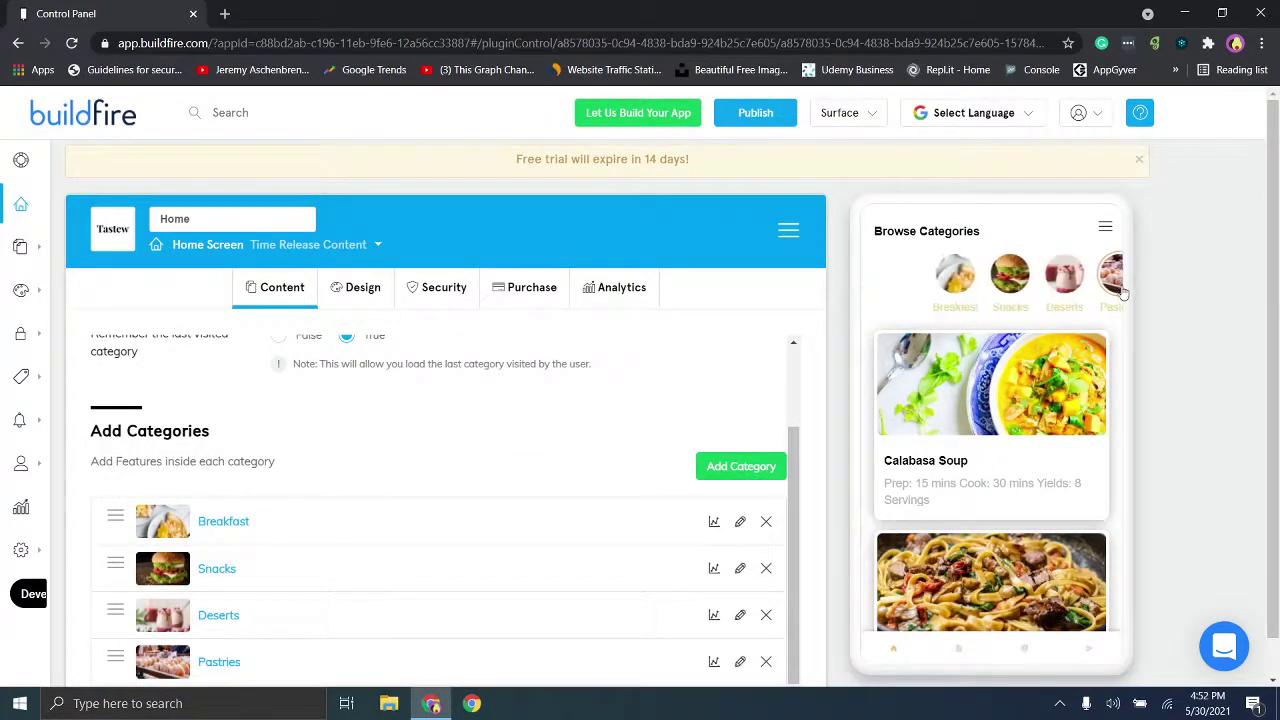
pyautogui.click(216, 530)
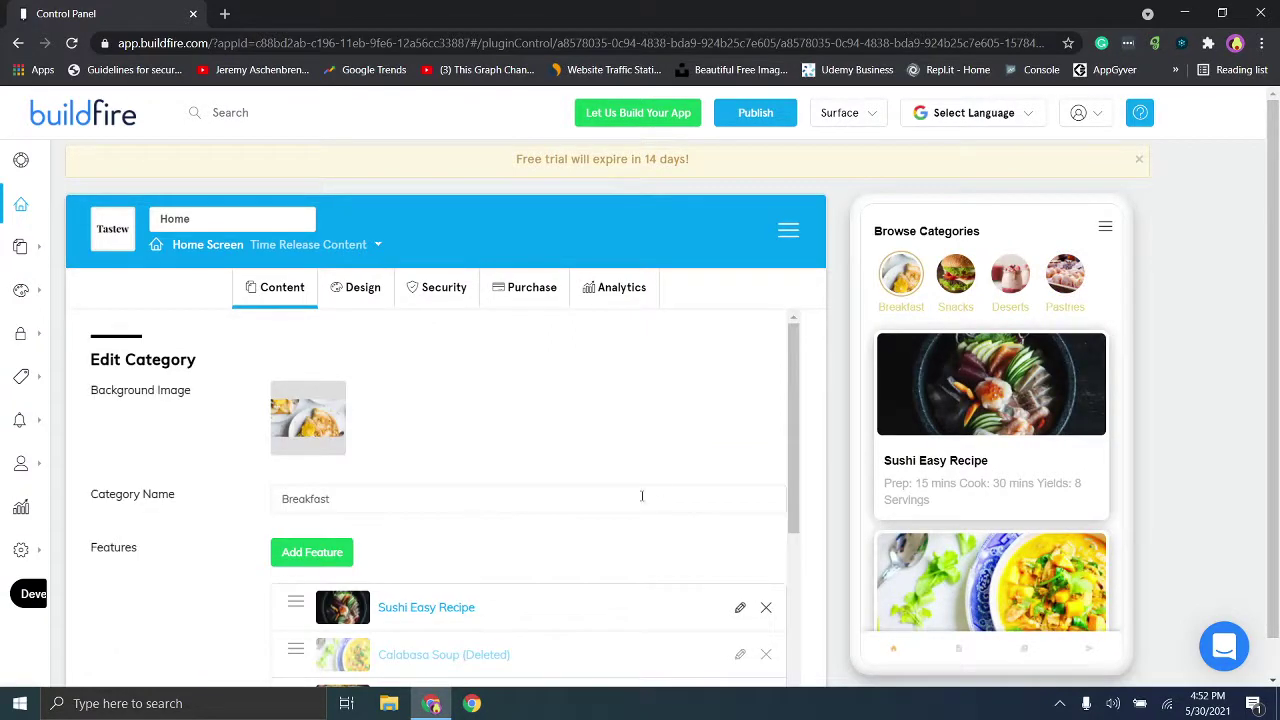
pyautogui.scroll(-2, 650, 470)
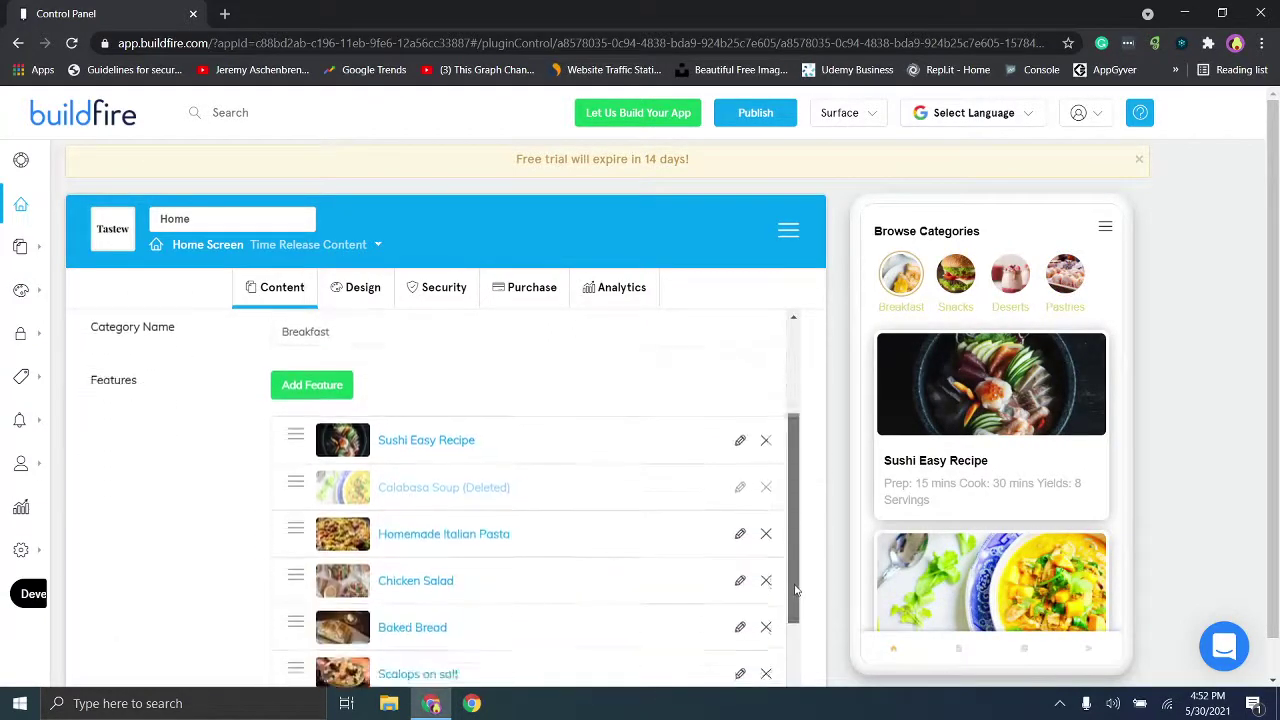
pyautogui.click(767, 485)
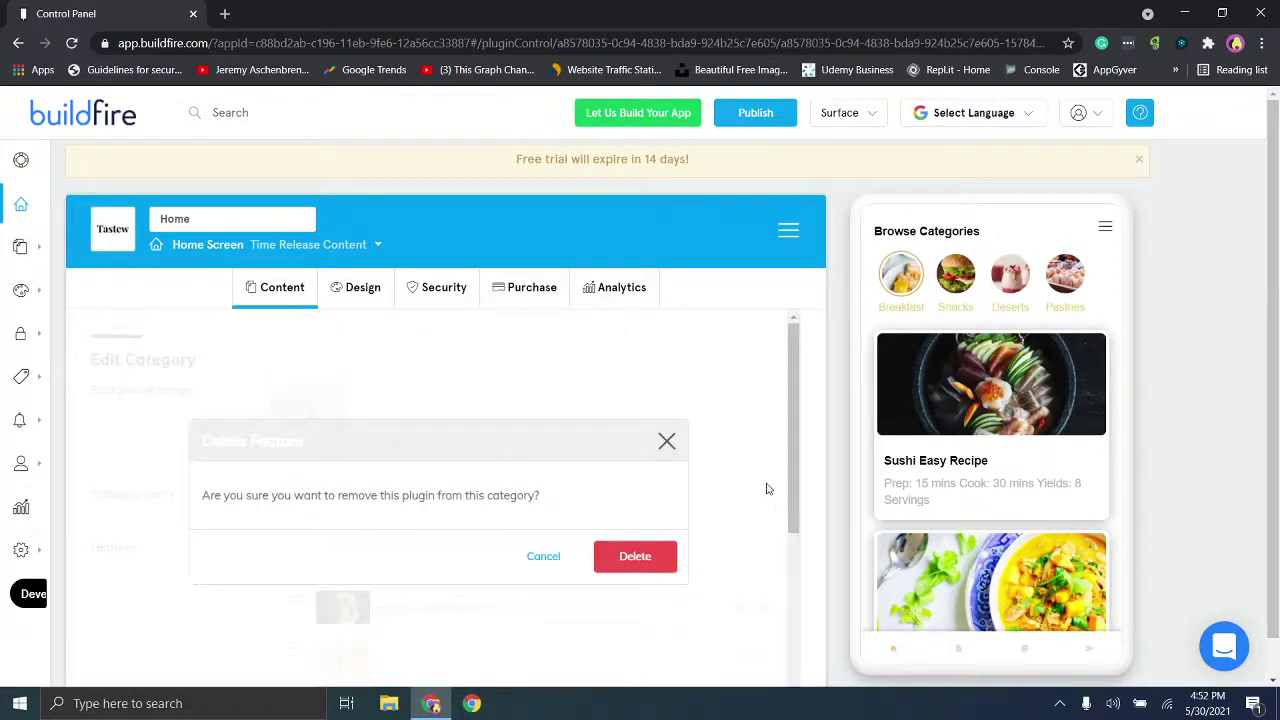
pyautogui.click(645, 562)
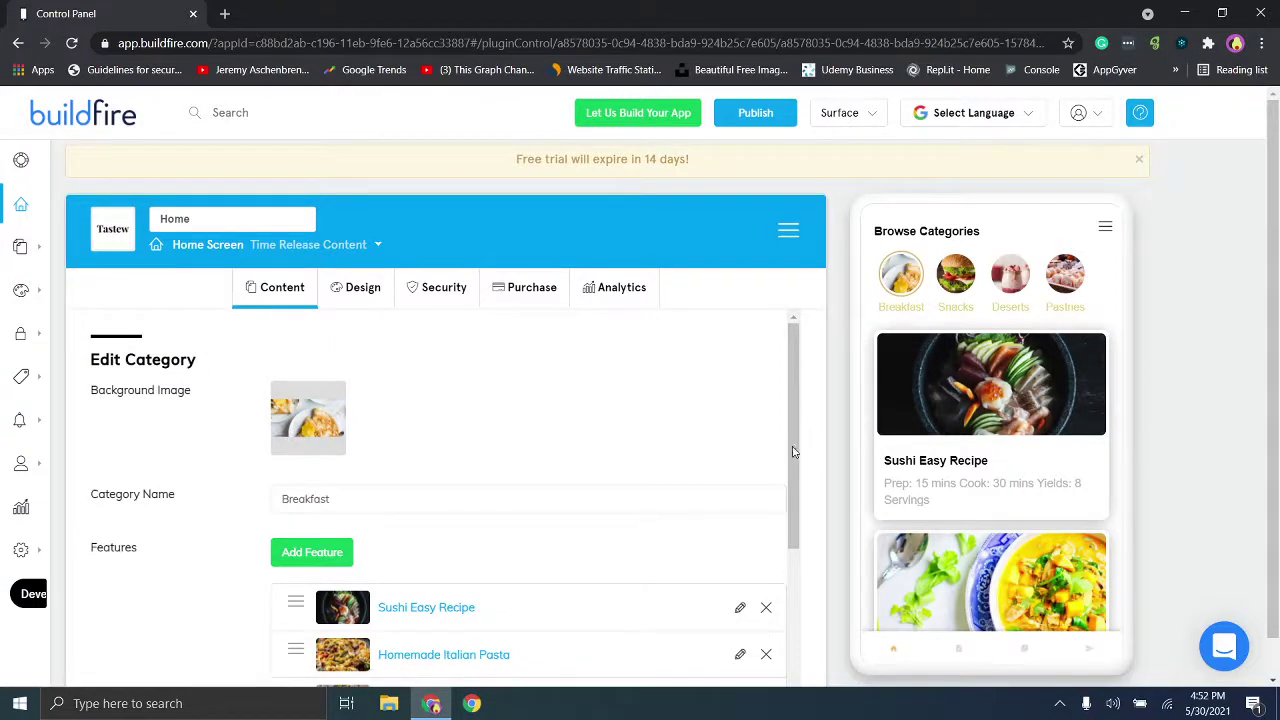
pyautogui.moveTo(794, 451); pyautogui.dragTo(797, 571)
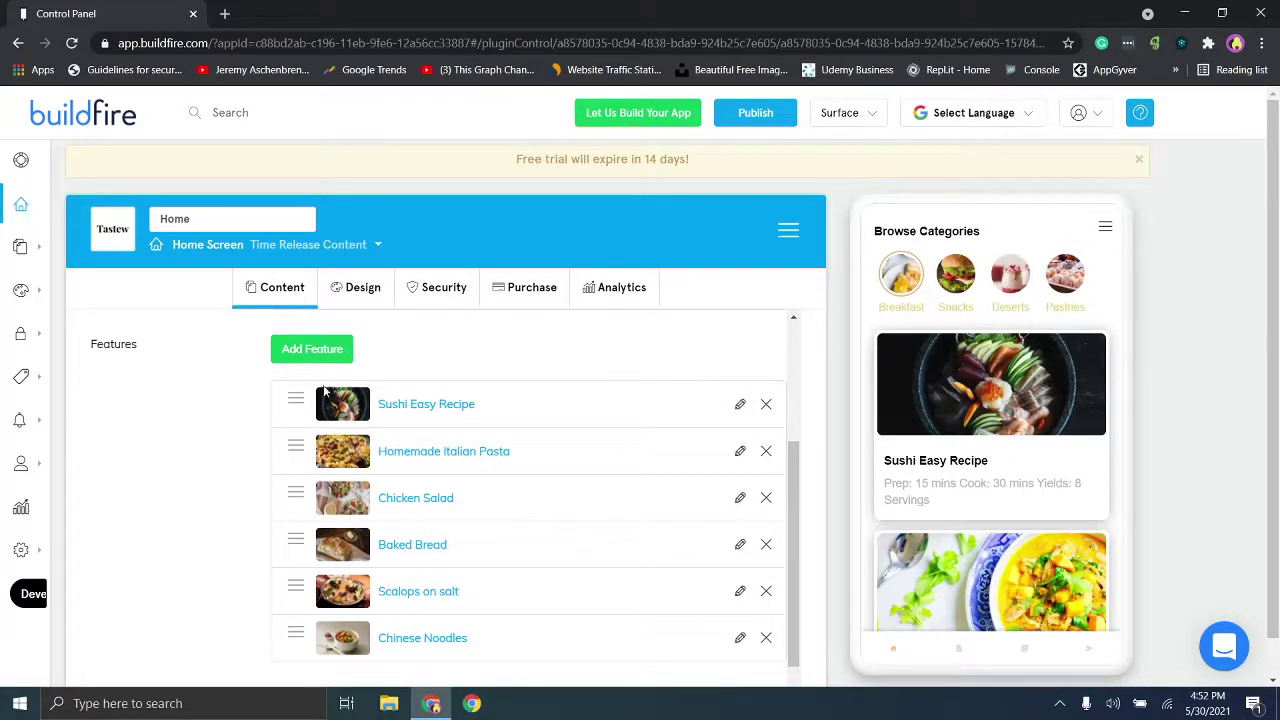
pyautogui.moveTo(40, 252)
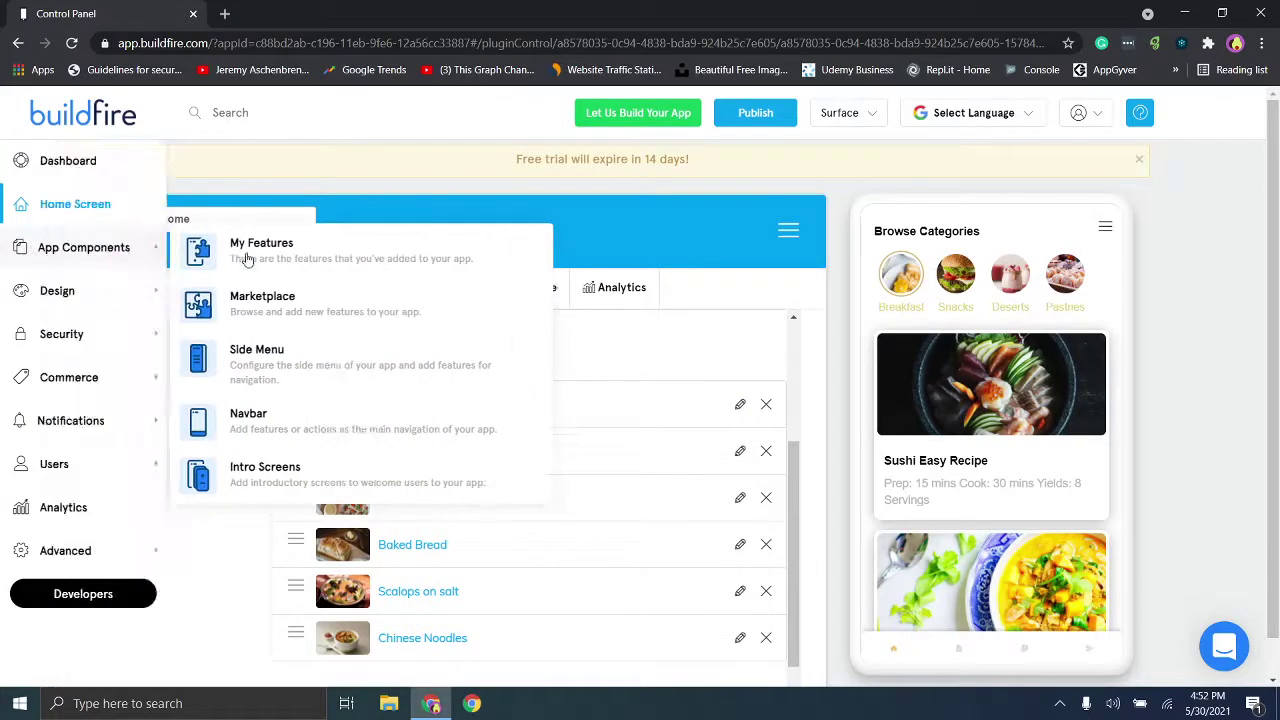
pyautogui.click(295, 300)
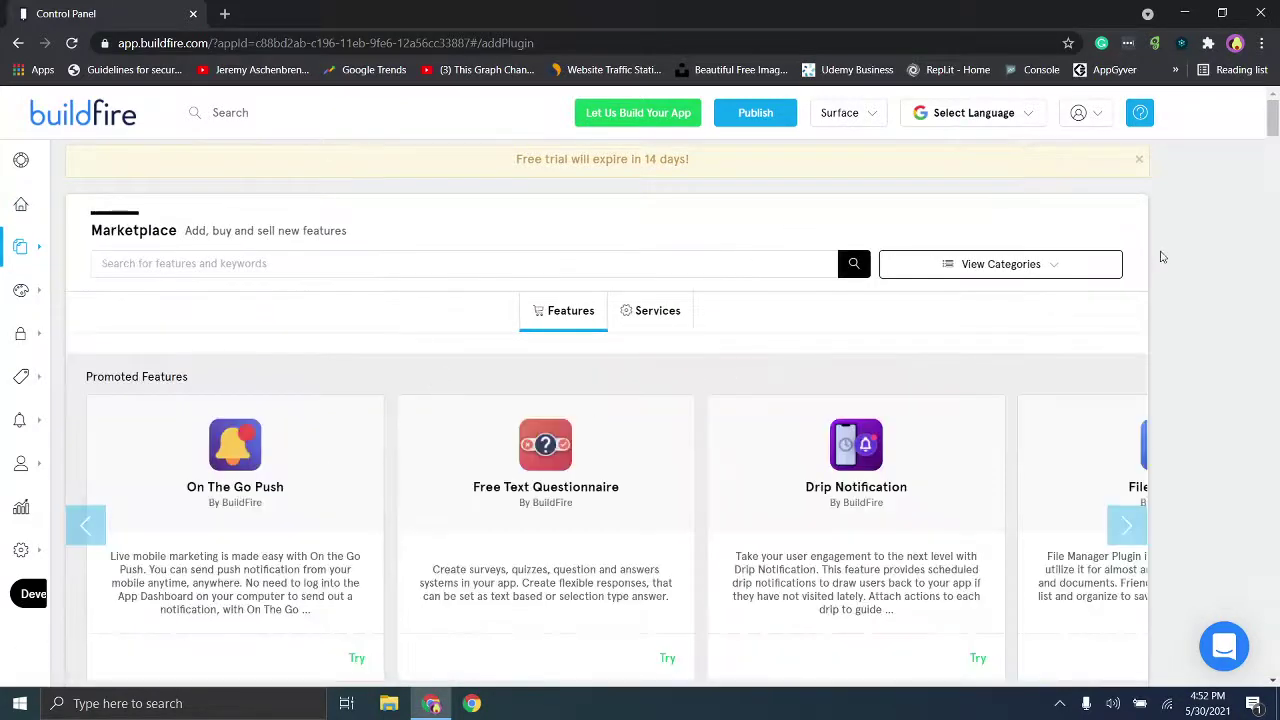
pyautogui.scroll(-1, 1207, 279)
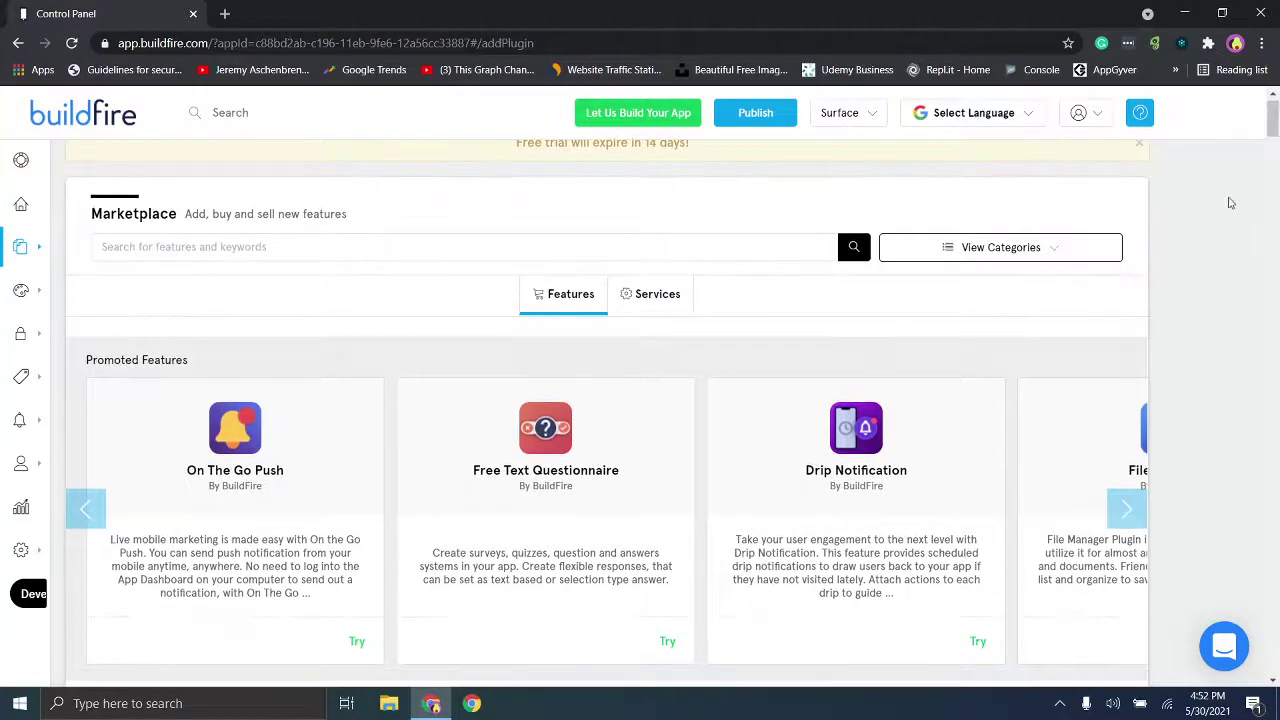
pyautogui.click(1128, 510)
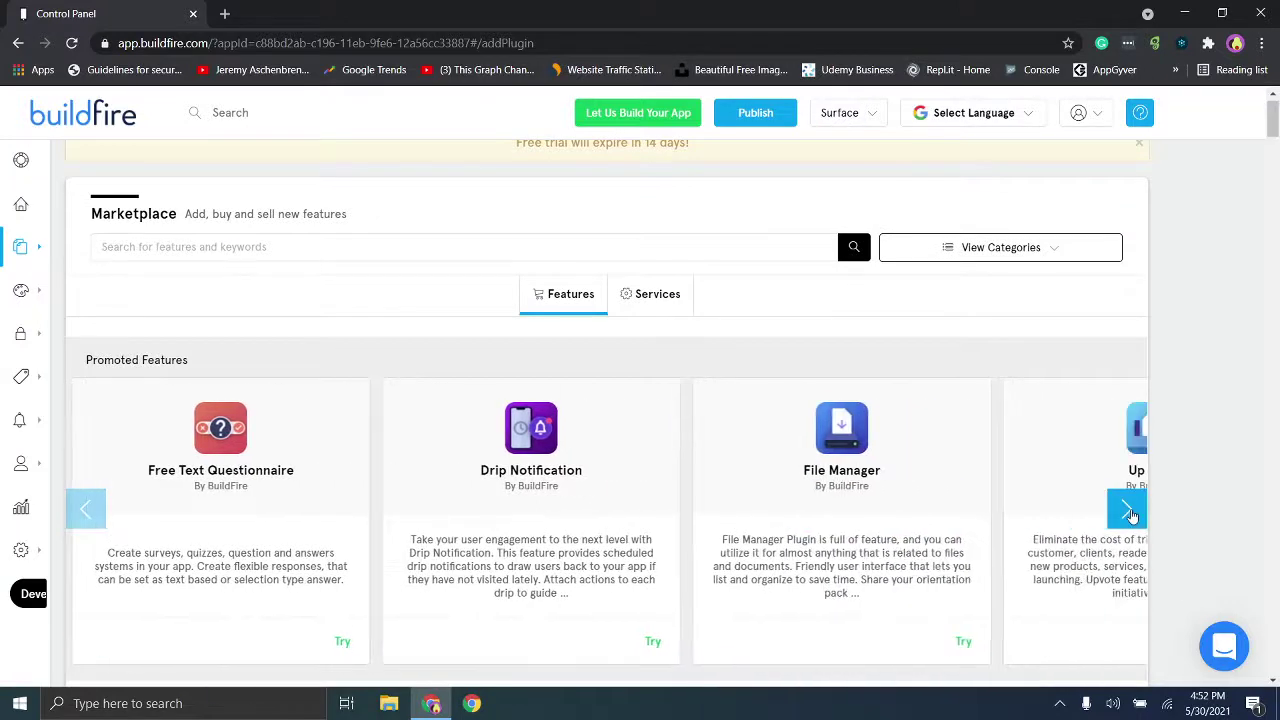
pyautogui.click(1128, 510)
pyautogui.click(1128, 510)
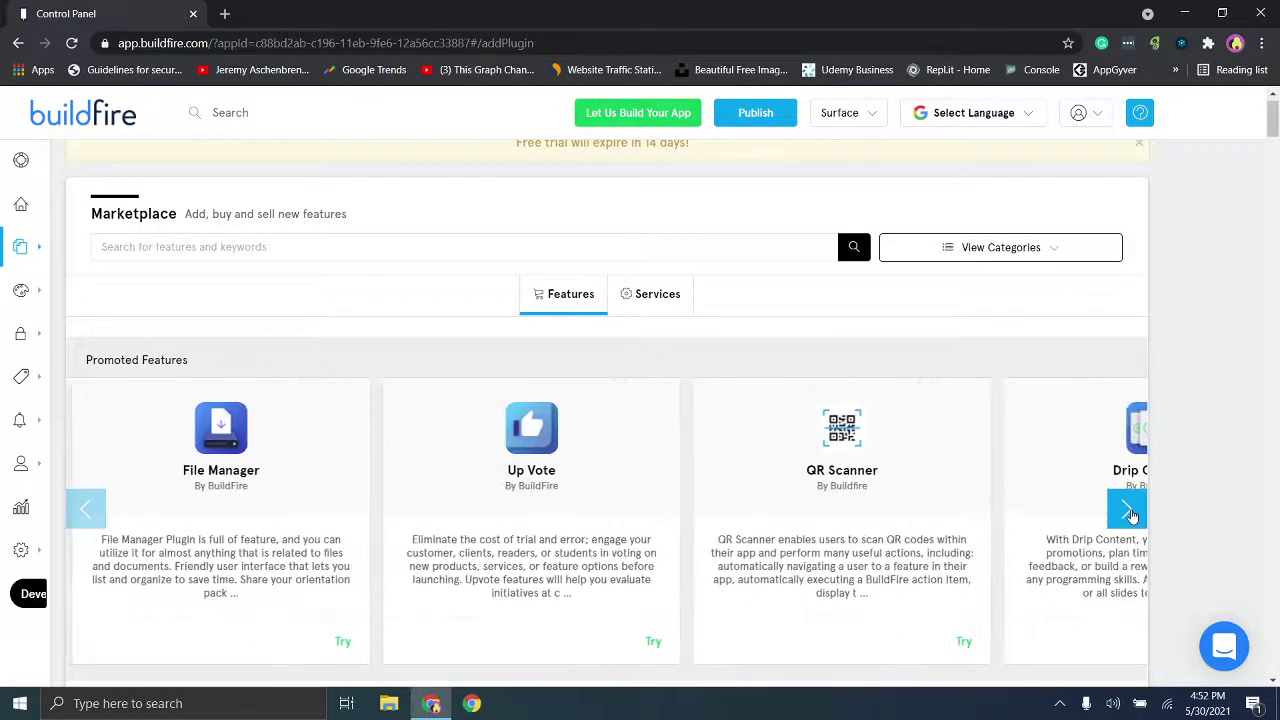
pyautogui.click(1128, 510)
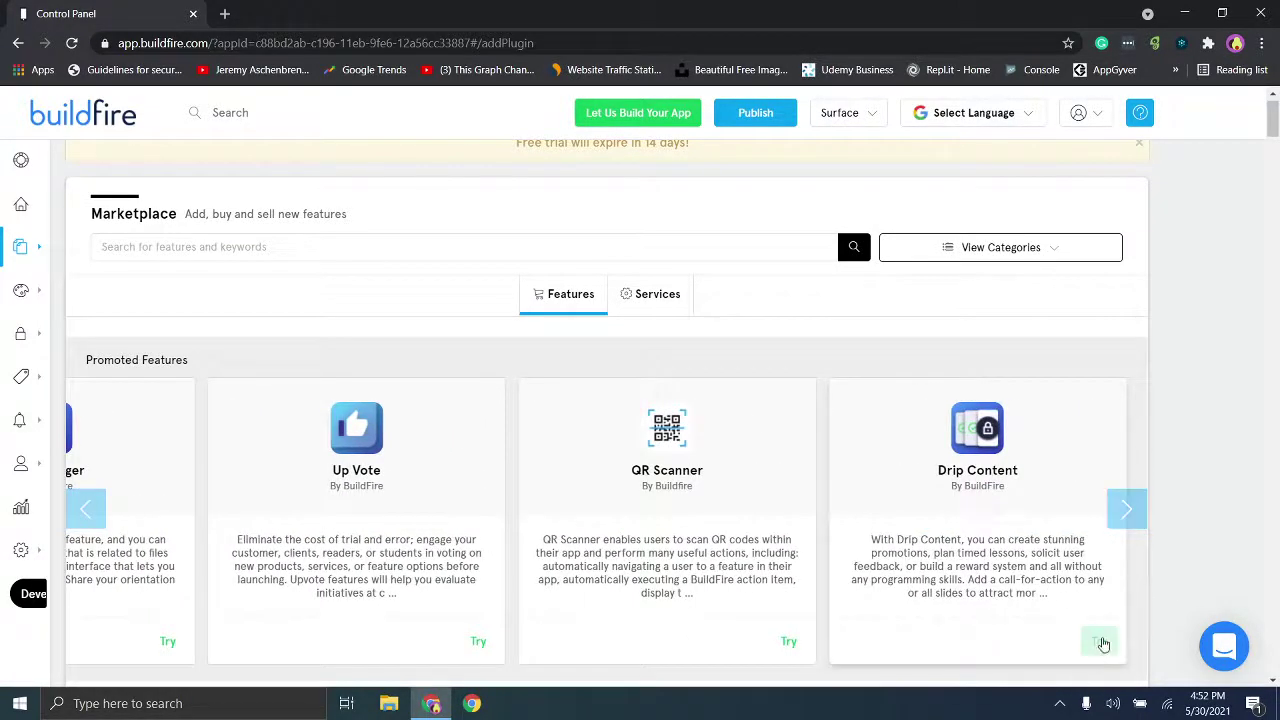
pyautogui.moveTo(1276, 106); pyautogui.dragTo(1236, 678)
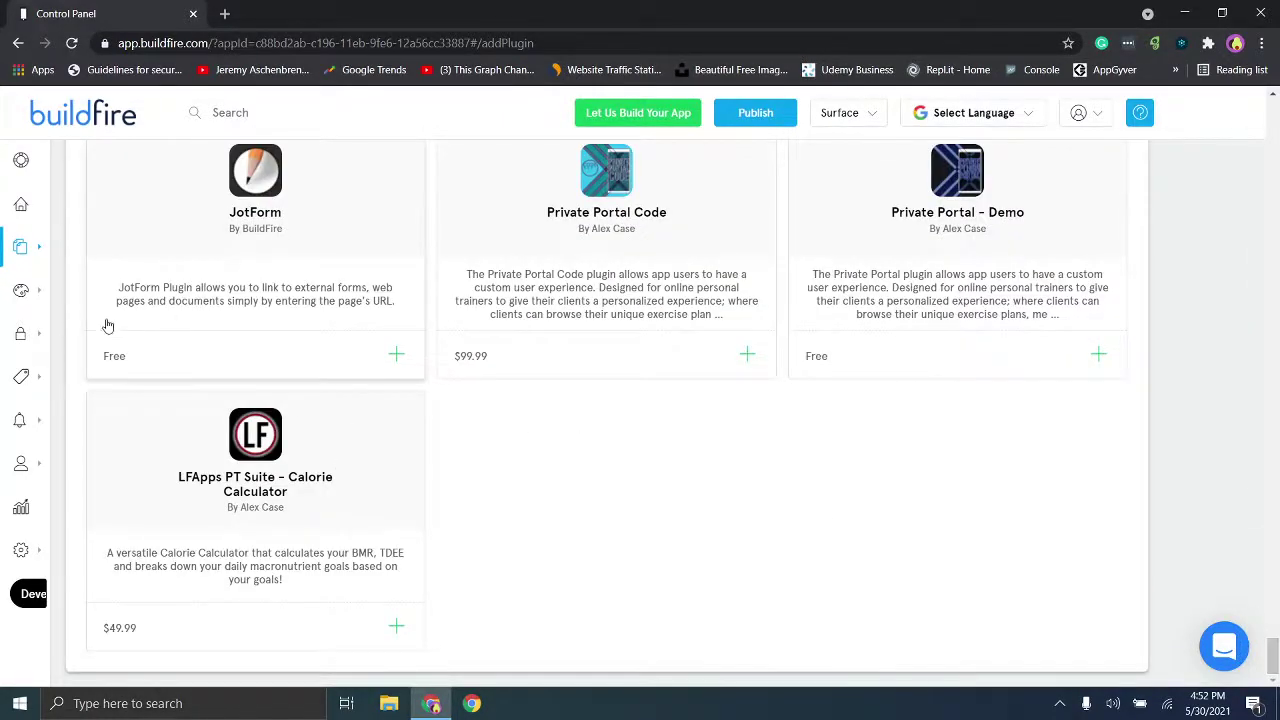
pyautogui.moveTo(40, 252)
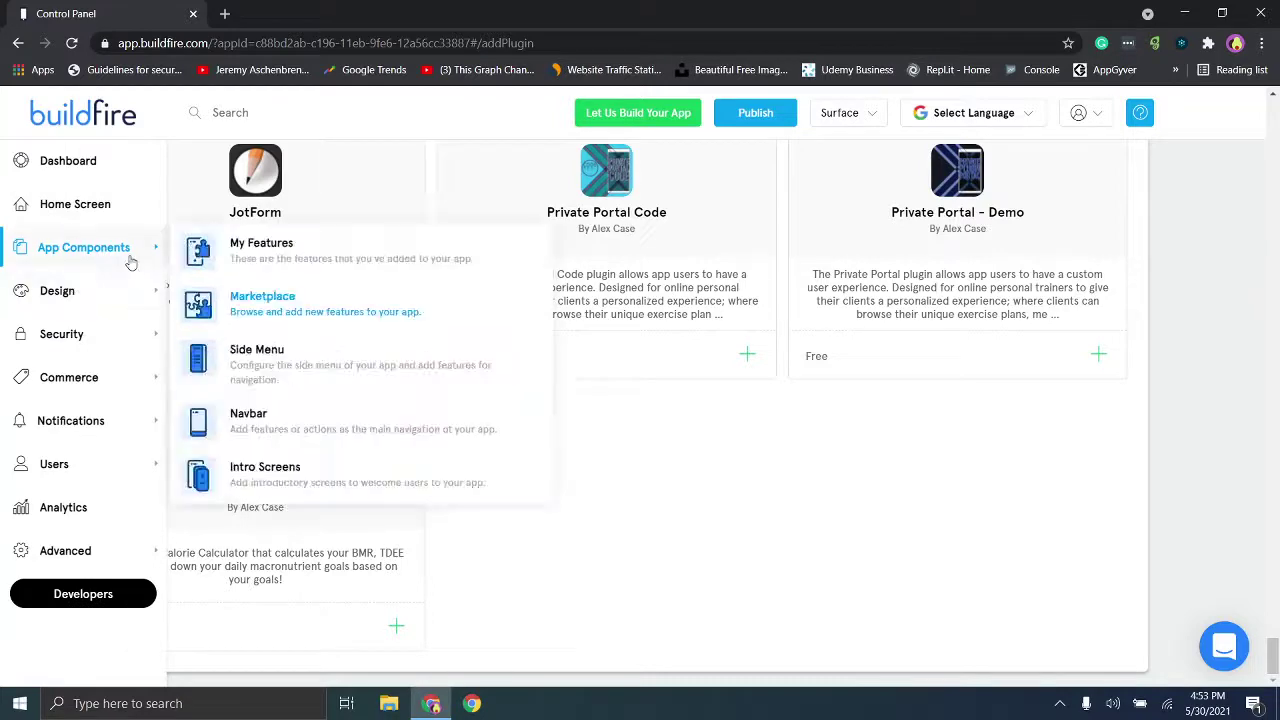
# Reorder the side menu to Twitter, About, Instagram and check it in the phone preview.
pyautogui.moveTo(160, 291)
pyautogui.moveTo(134, 254)
pyautogui.click(290, 370)
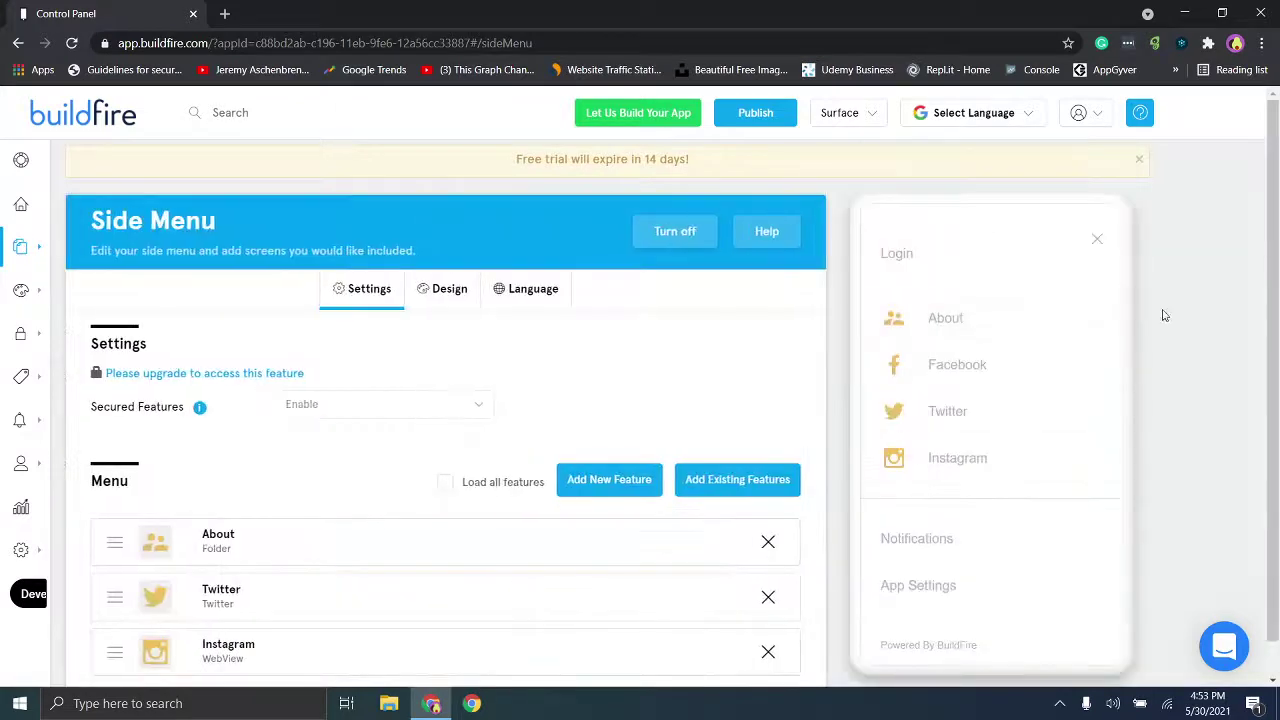
pyautogui.scroll(-1, 1173, 314)
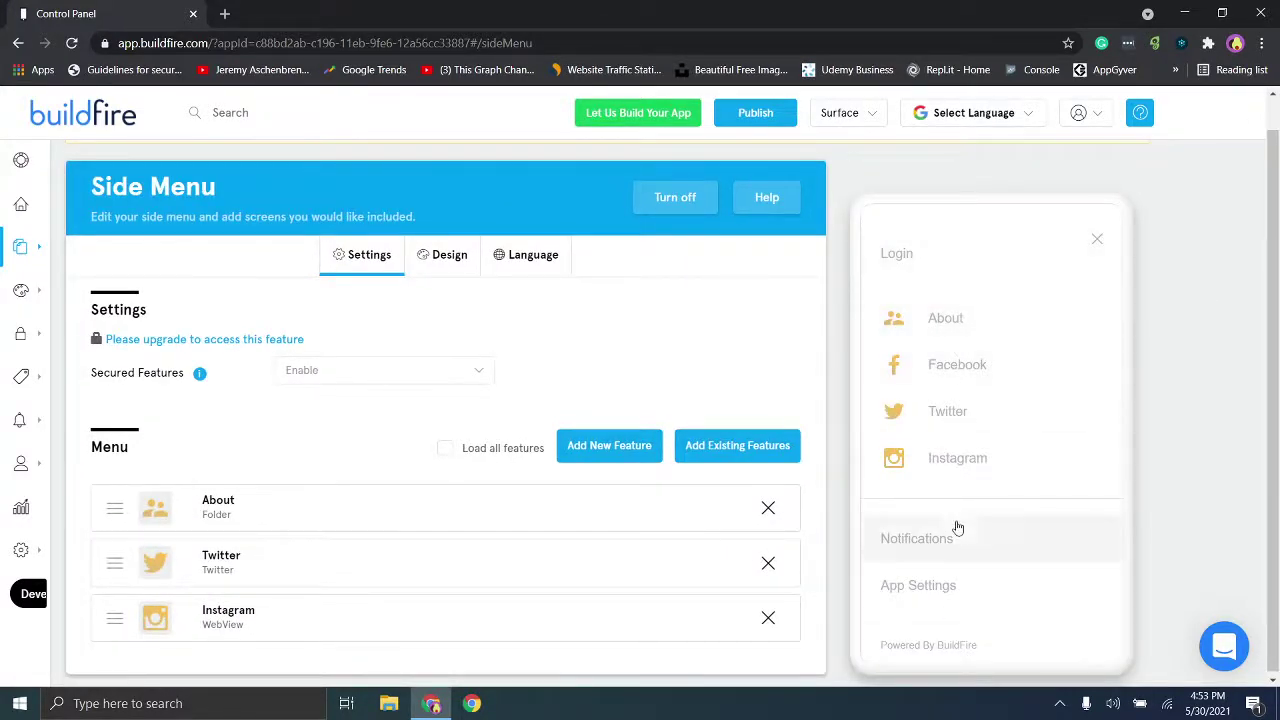
pyautogui.moveTo(110, 512); pyautogui.dragTo(111, 579)
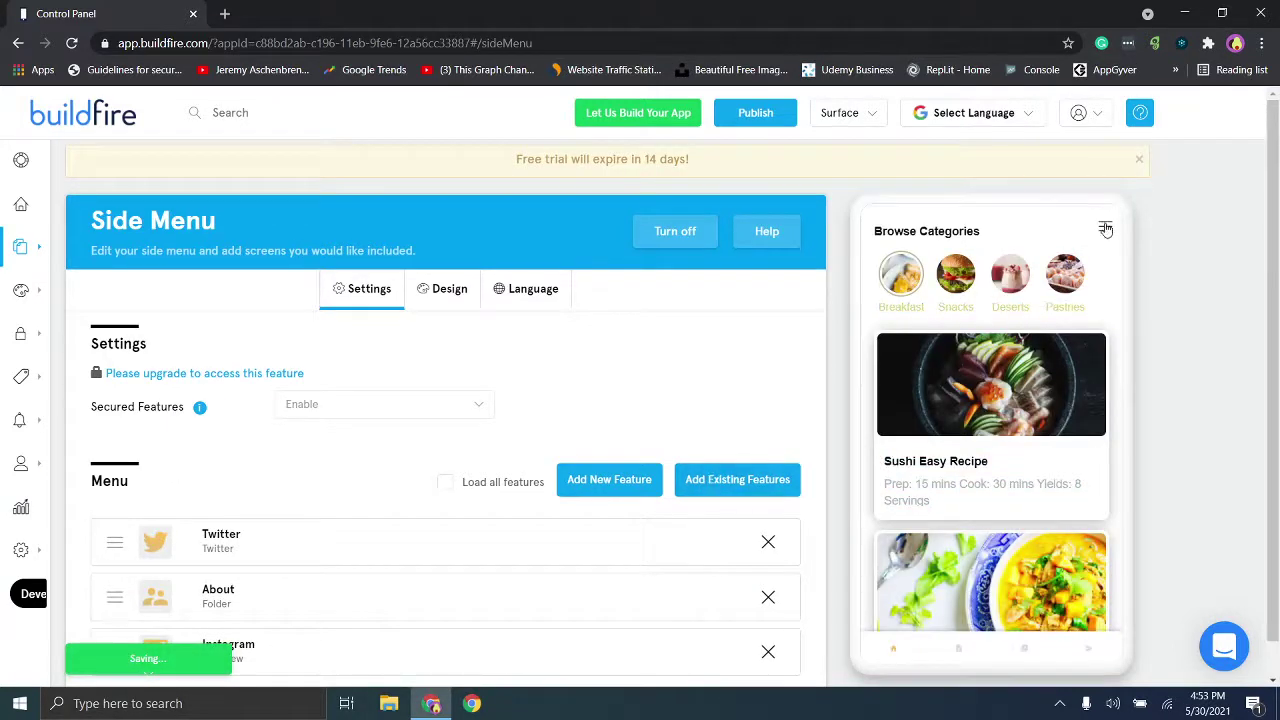
pyautogui.click(1105, 228)
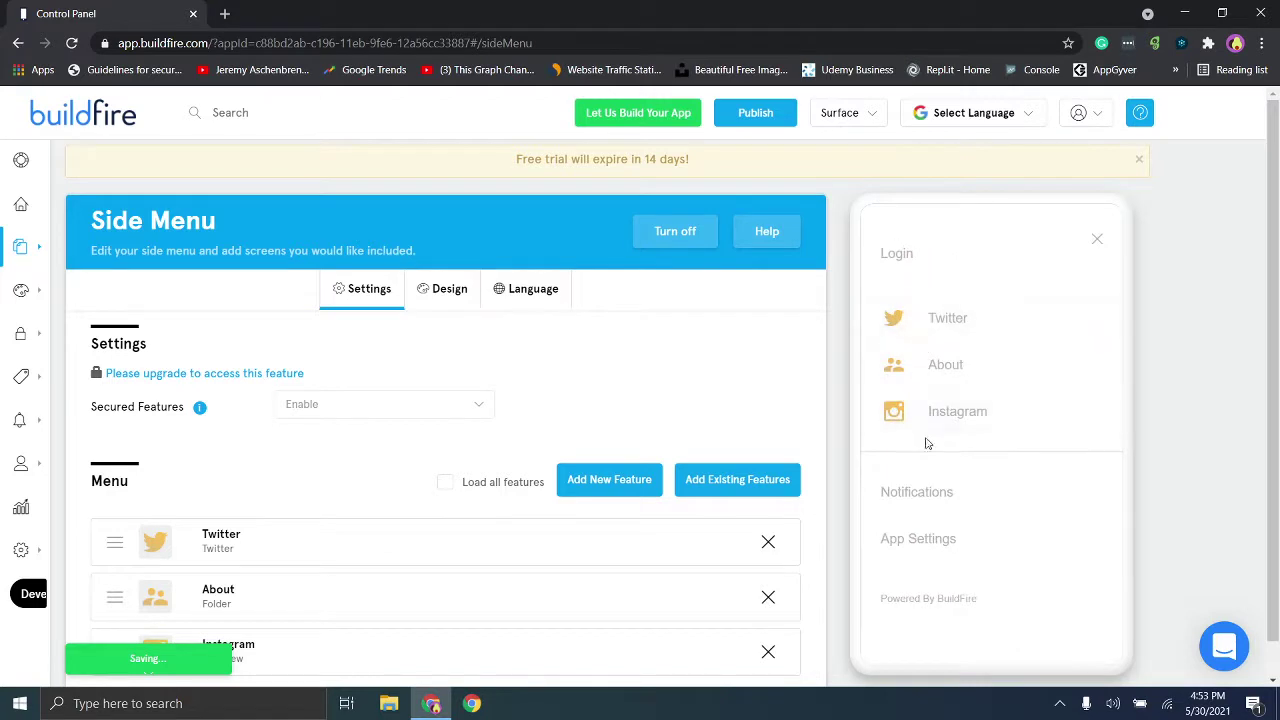
pyautogui.scroll(-1, 1278, 290)
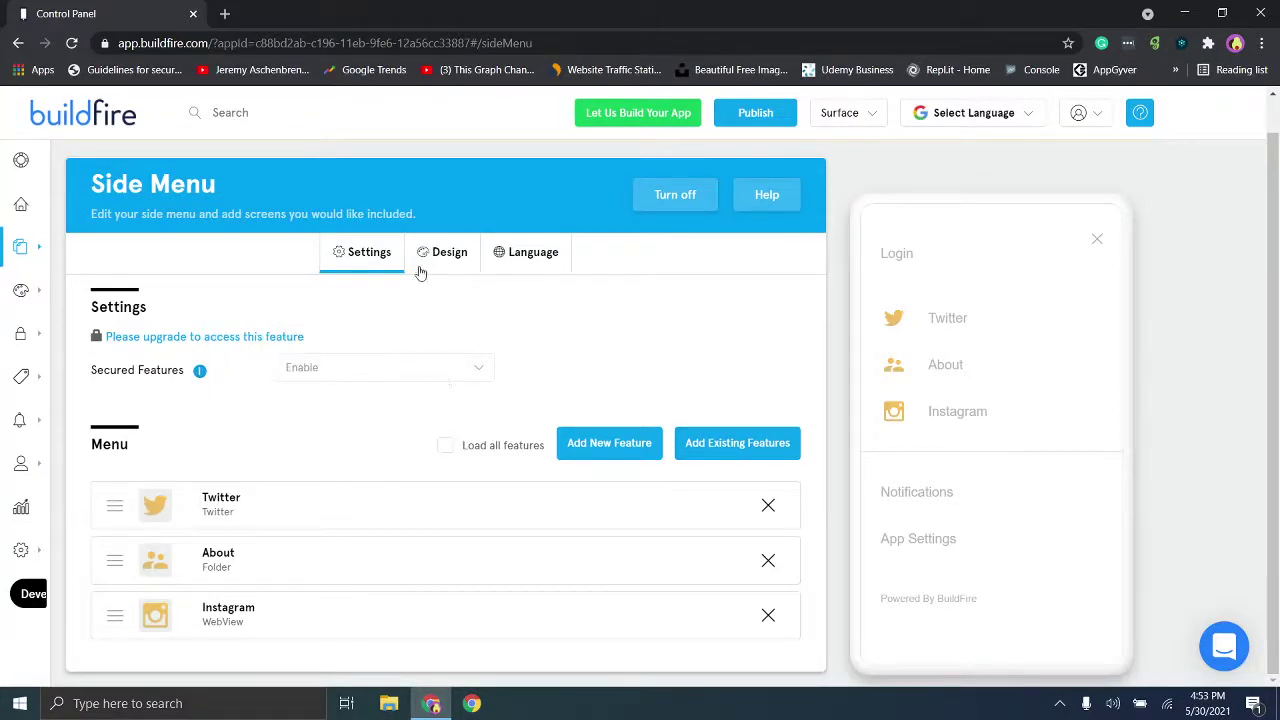
# Set the side menu to Floating with Right alignment, Transparent off and an Icon menu button.
pyautogui.click(449, 253)
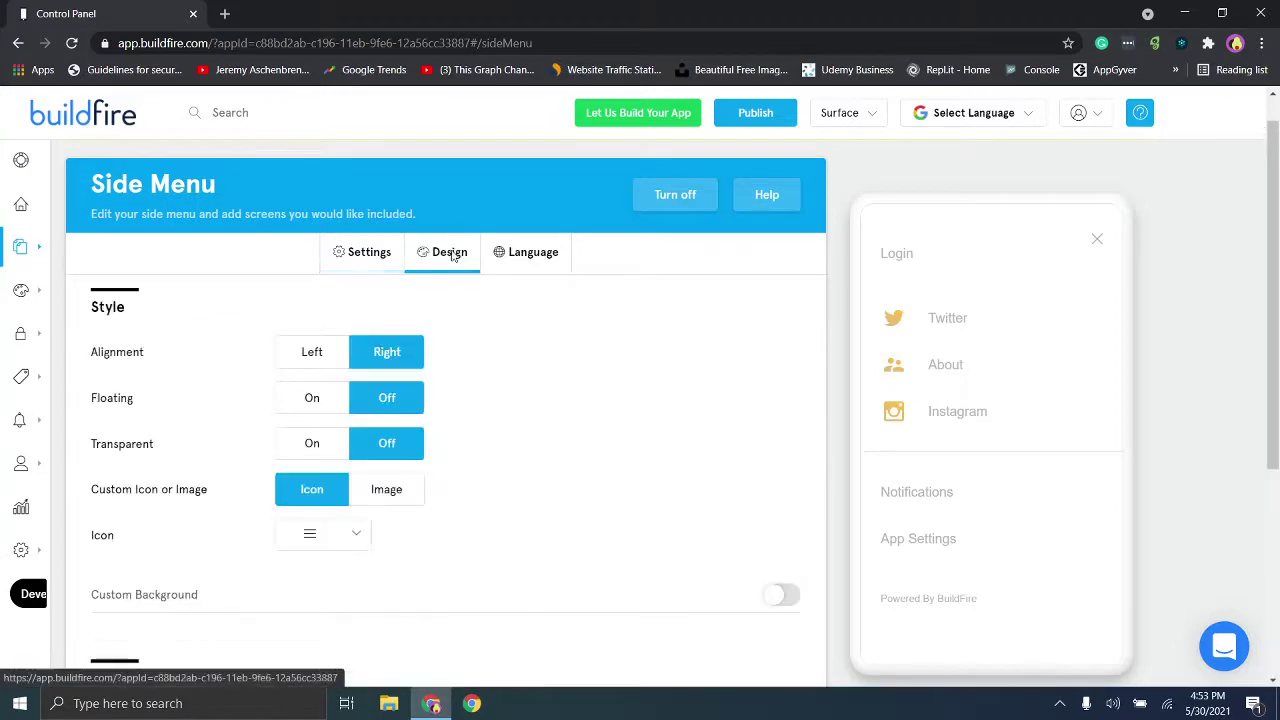
pyautogui.click(297, 354)
pyautogui.click(385, 358)
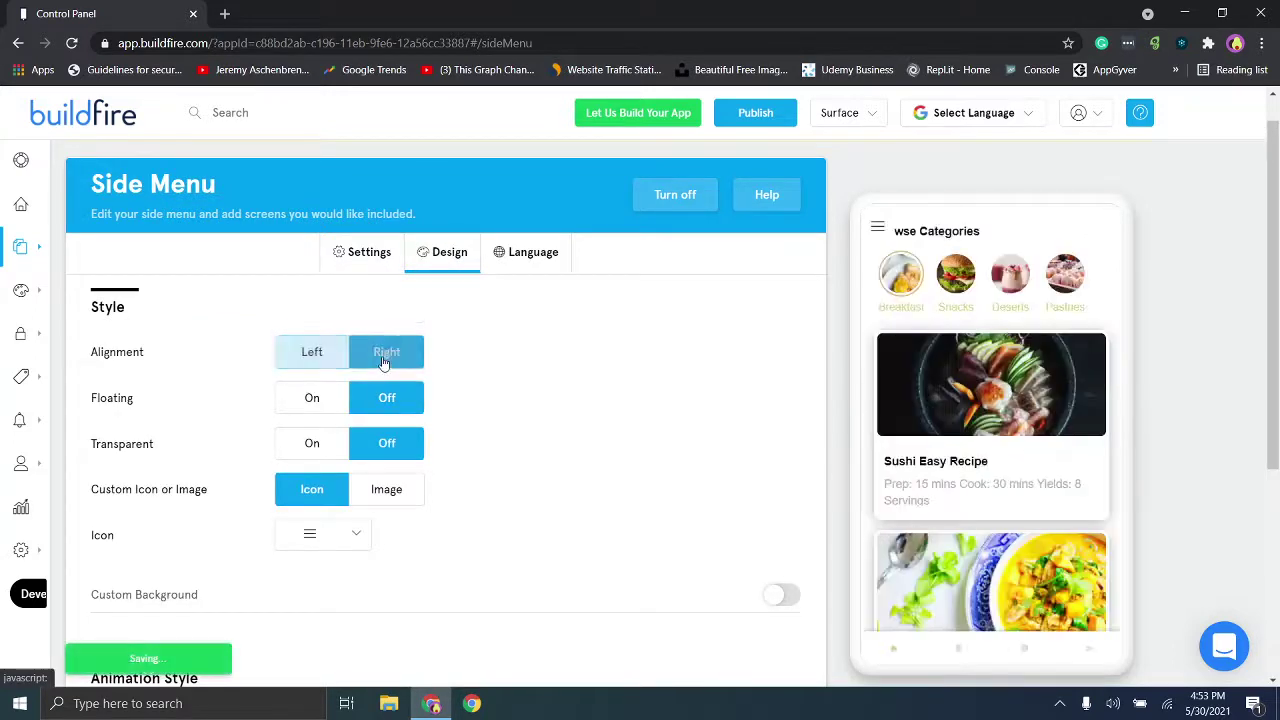
pyautogui.click(312, 412)
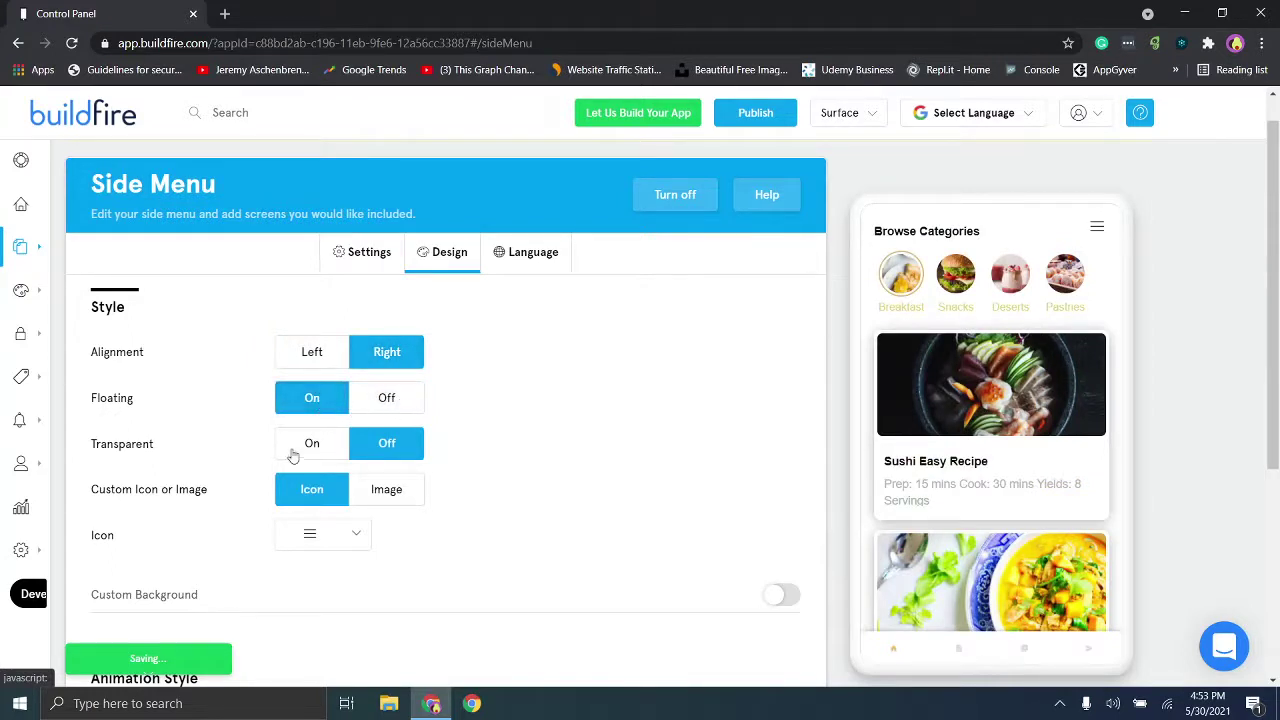
pyautogui.click(310, 450)
pyautogui.click(362, 446)
pyautogui.click(370, 502)
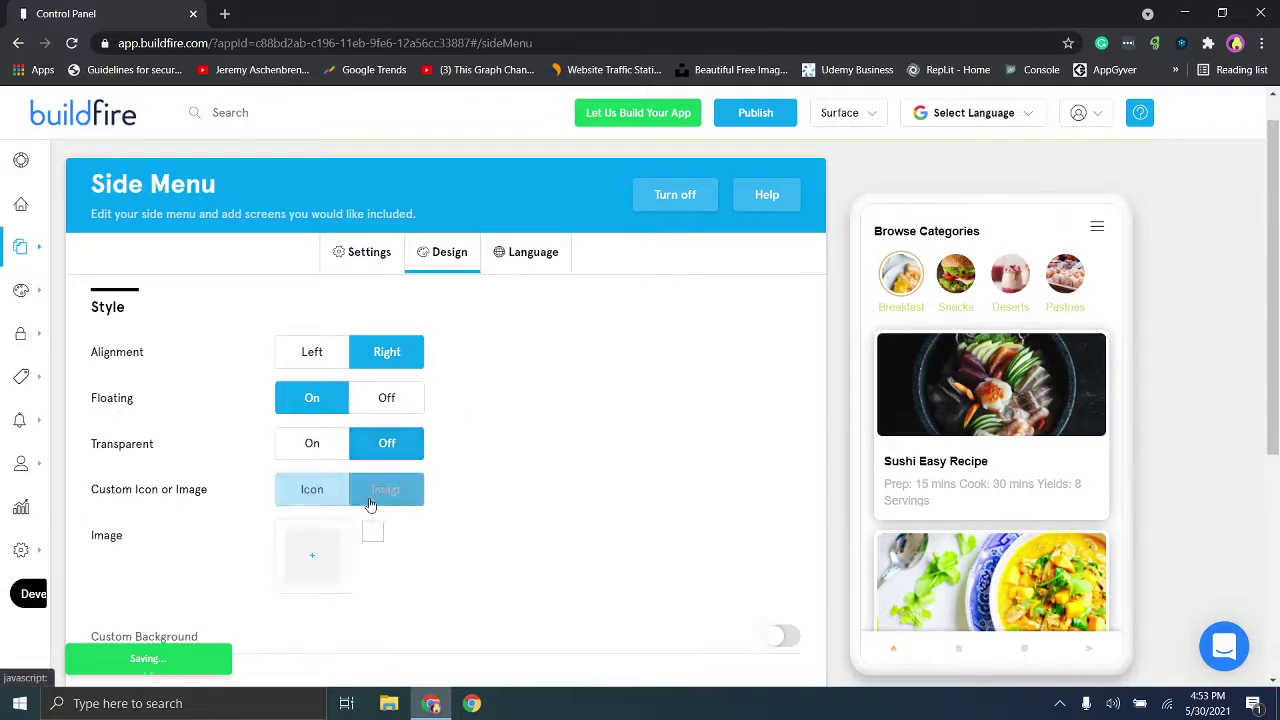
pyautogui.click(312, 489)
pyautogui.scroll(-1, 1277, 366)
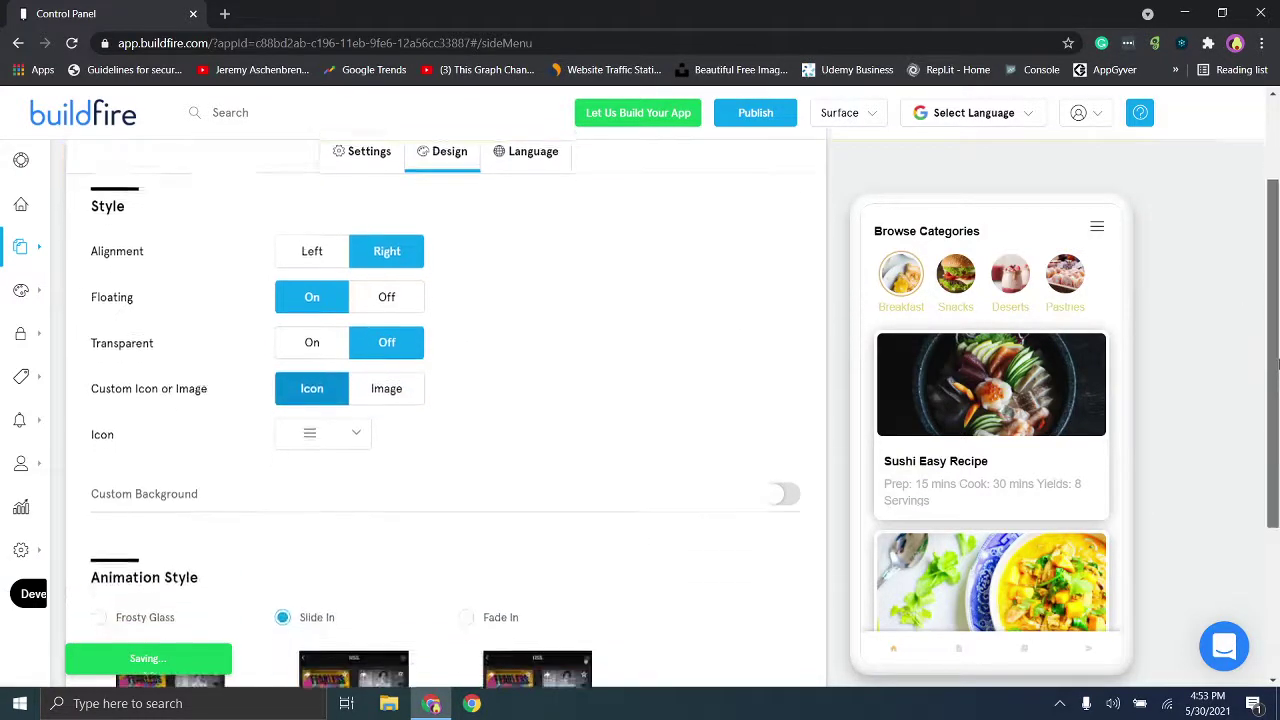
pyautogui.scroll(1, 1277, 366)
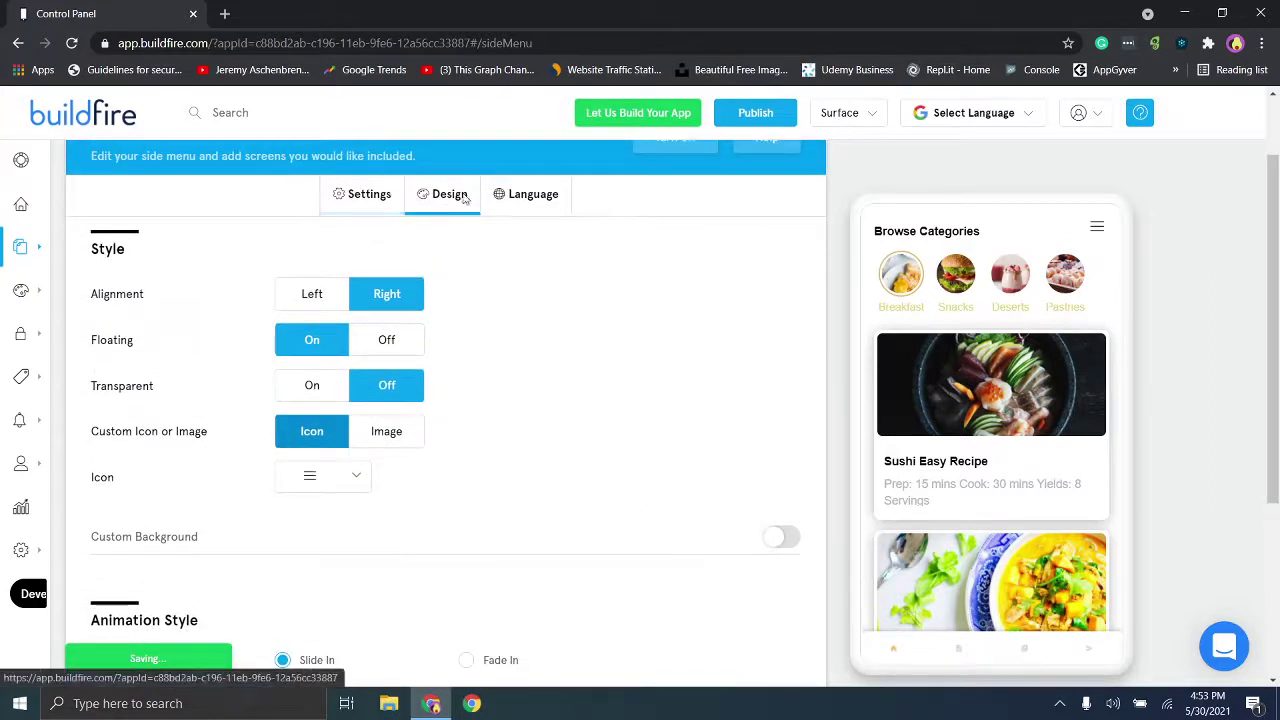
pyautogui.click(517, 198)
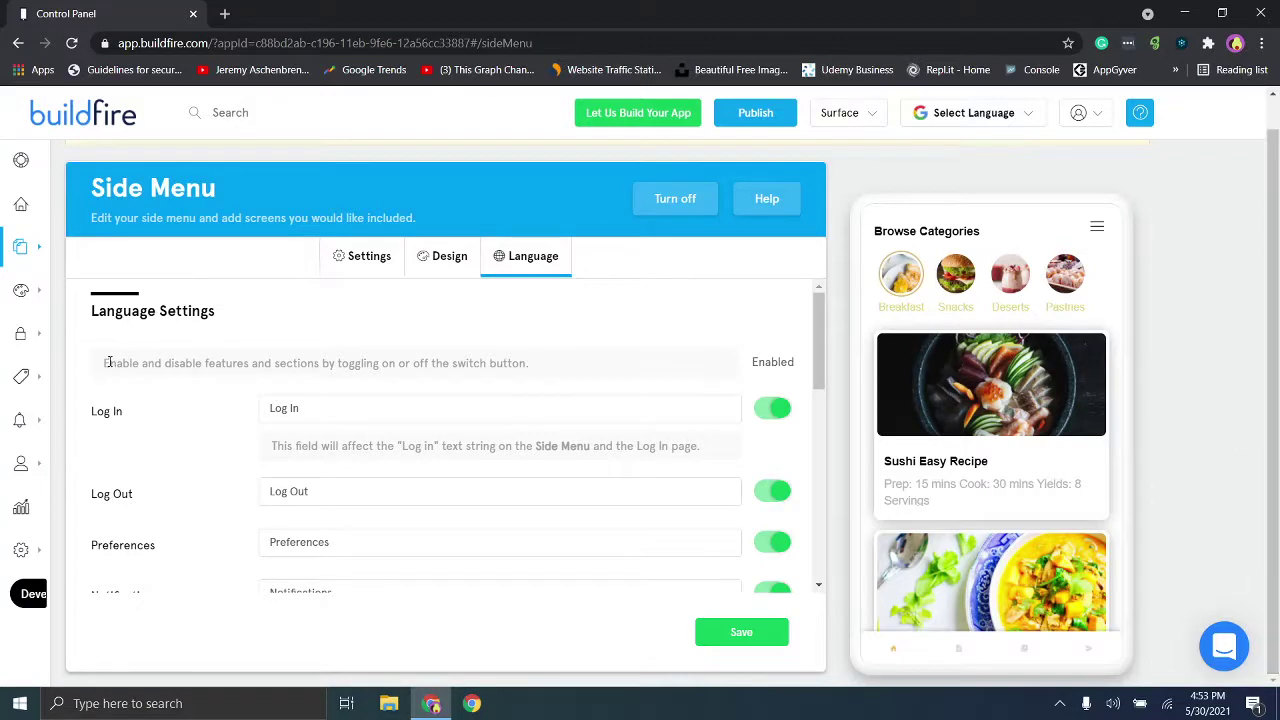
pyautogui.moveTo(818, 330); pyautogui.dragTo(835, 566)
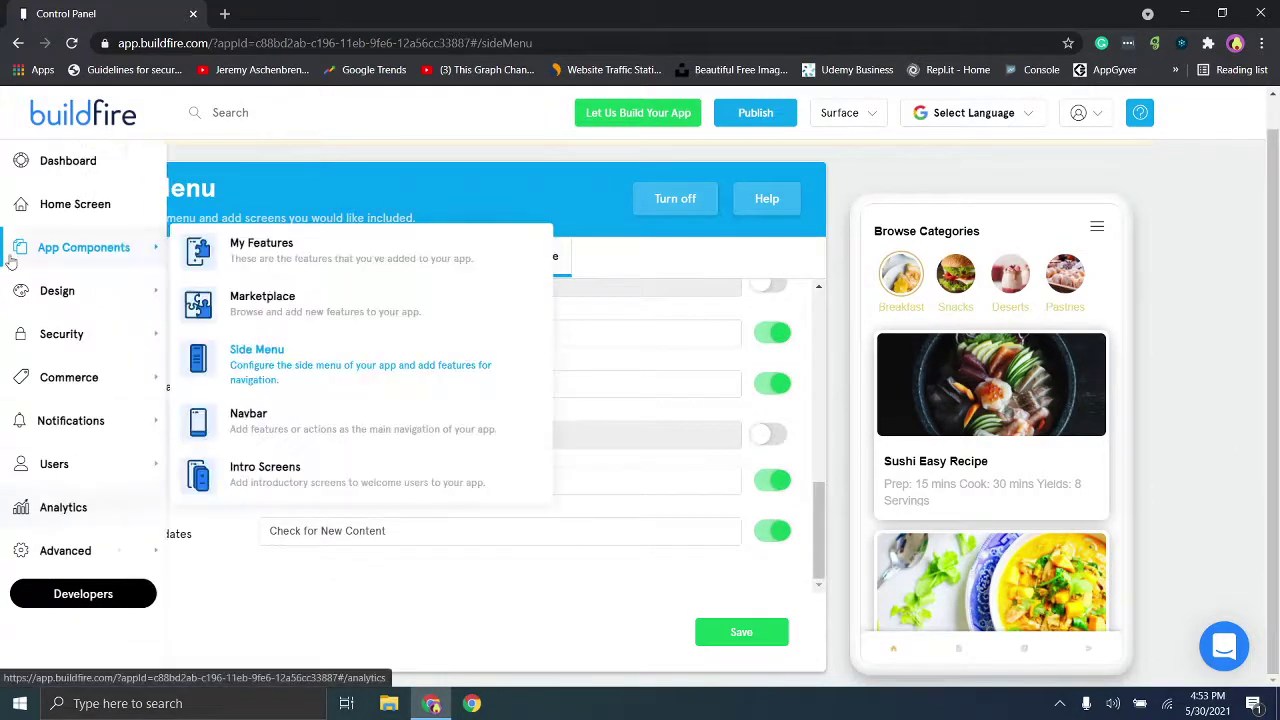
# Remove the Contact Us action from the Navbar, leaving Home, Featured Blog Post and Videos.
pyautogui.moveTo(60, 290)
pyautogui.moveTo(120, 247)
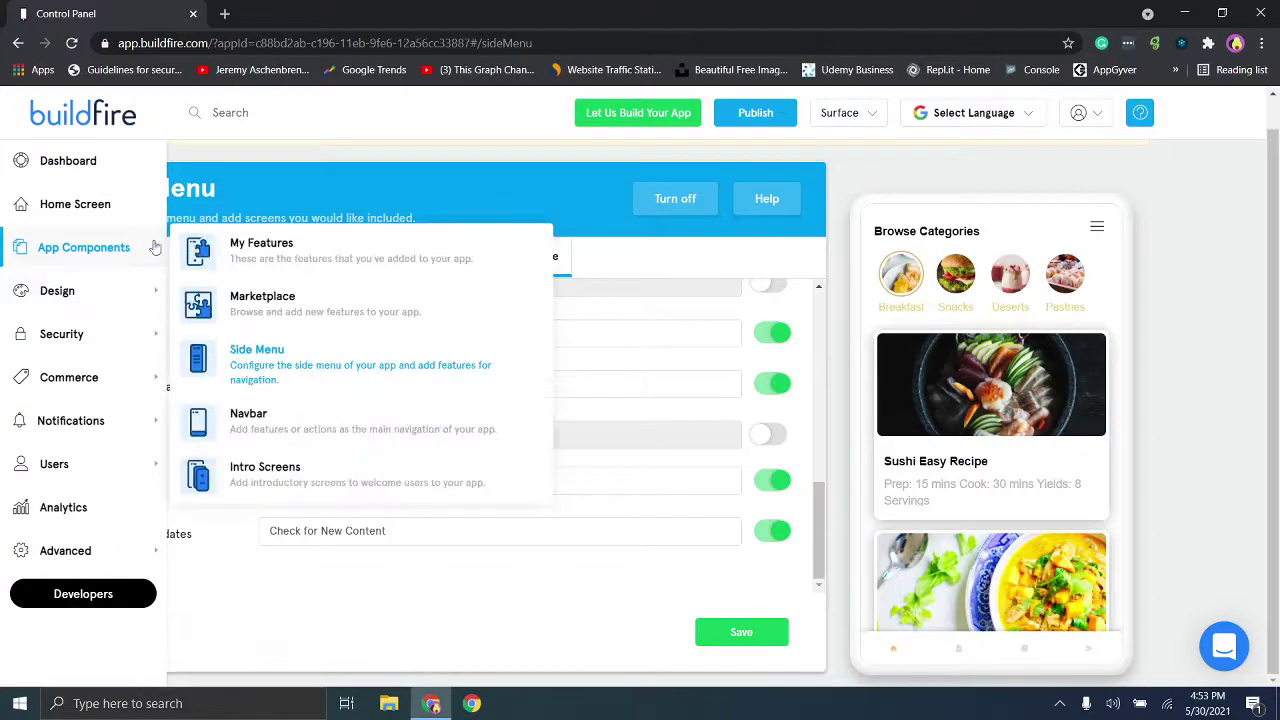
pyautogui.click(312, 435)
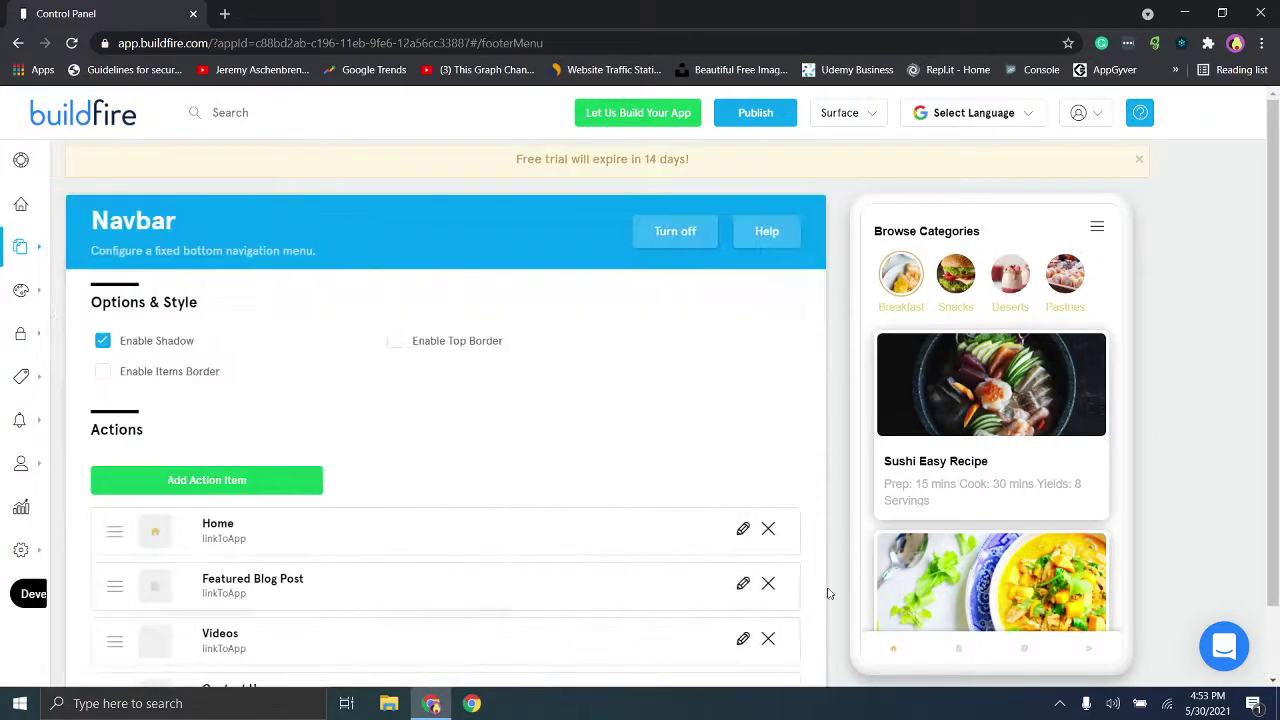
pyautogui.scroll(-1, 517, 582)
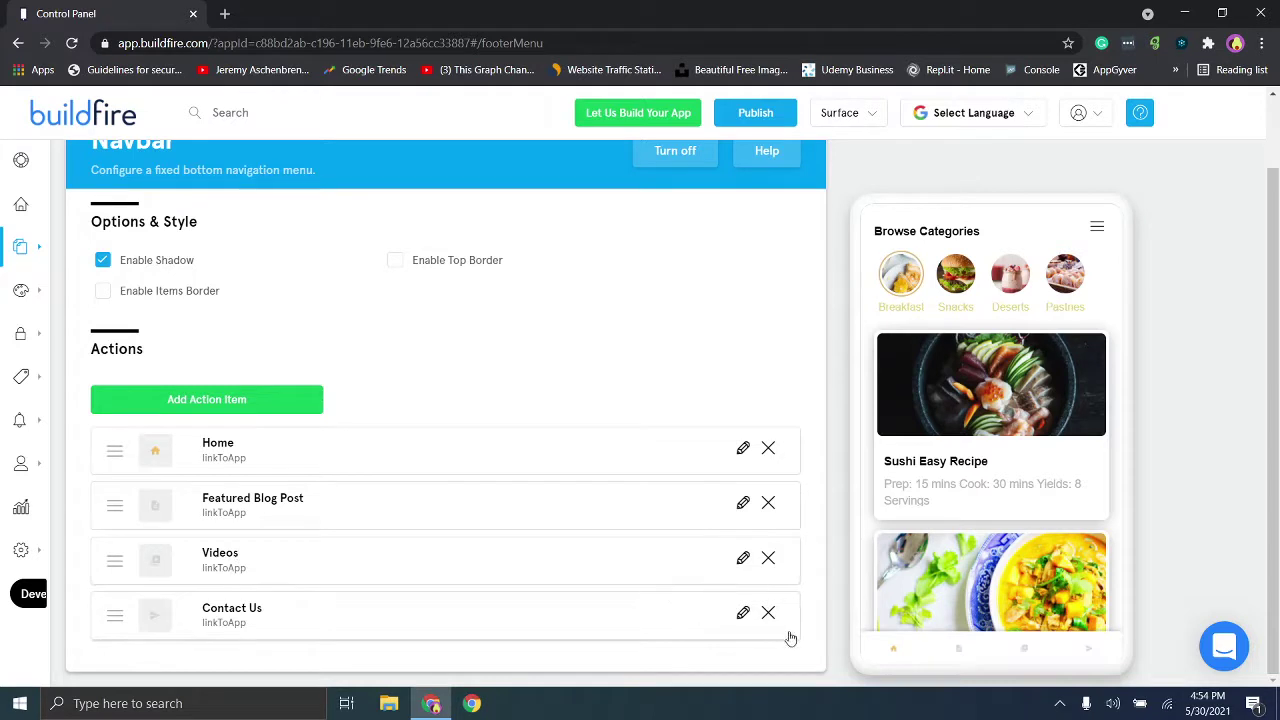
pyautogui.click(767, 612)
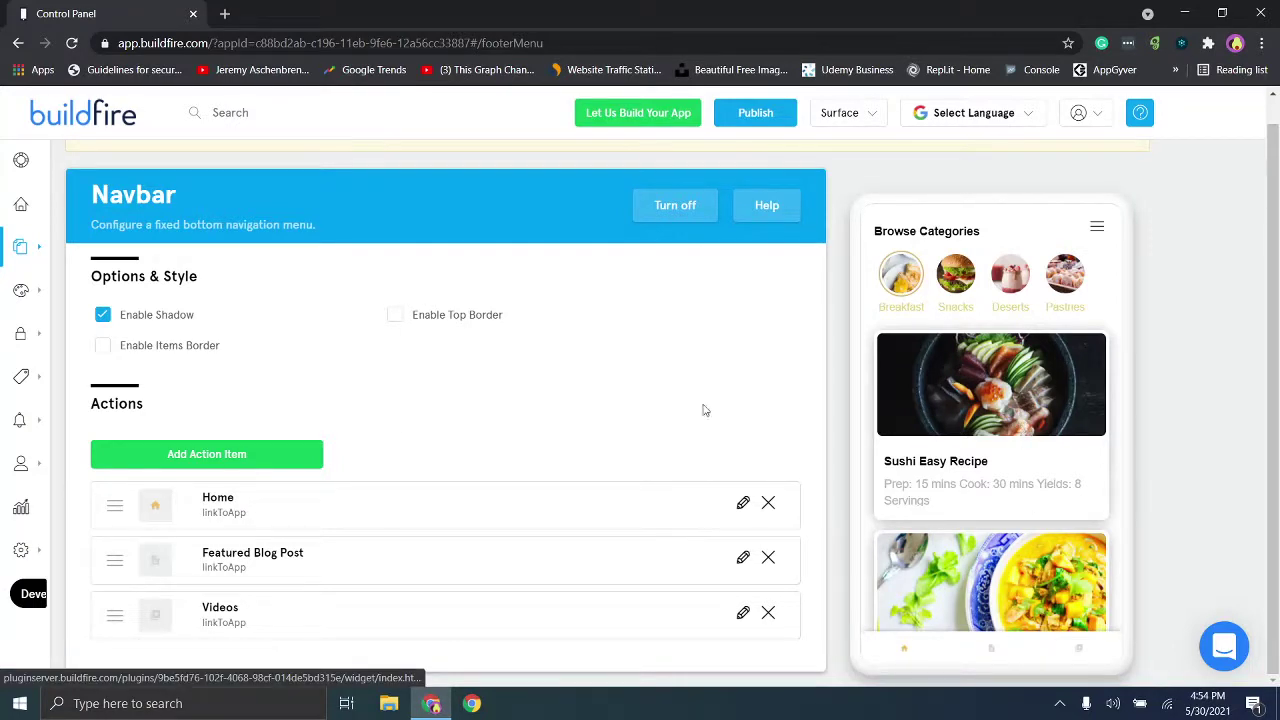
pyautogui.moveTo(129, 260)
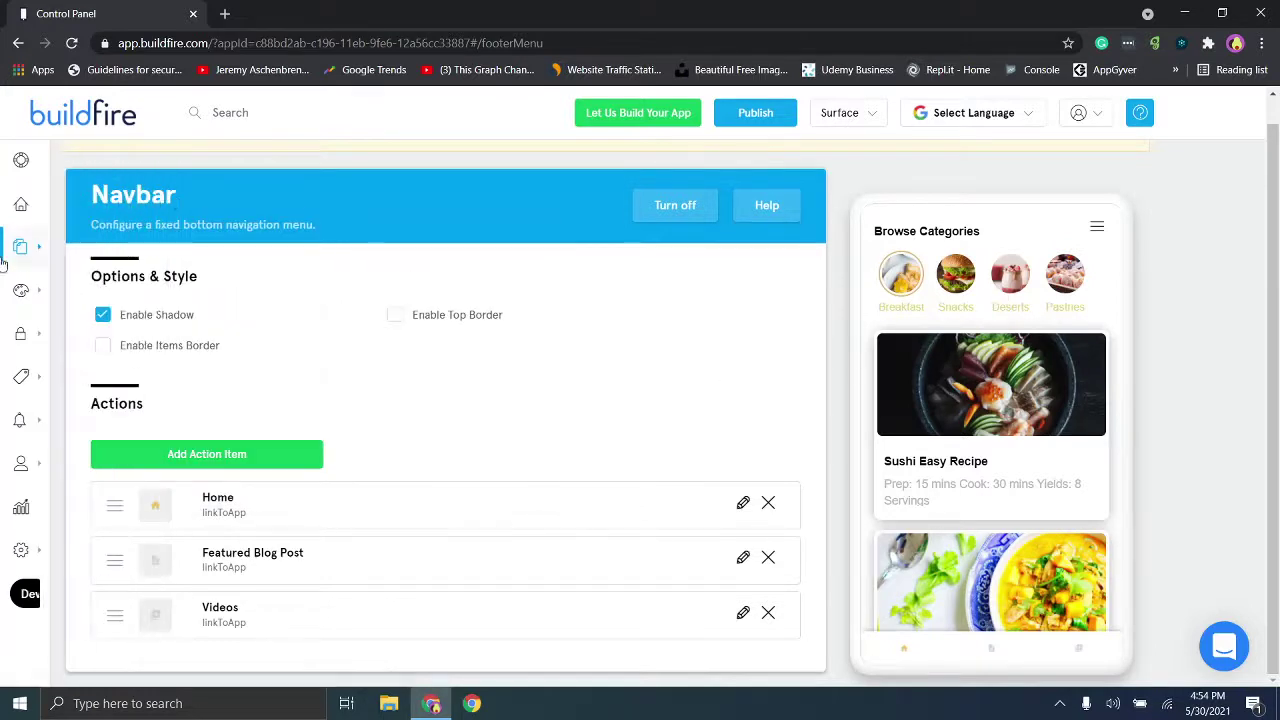
pyautogui.moveTo(20, 247)
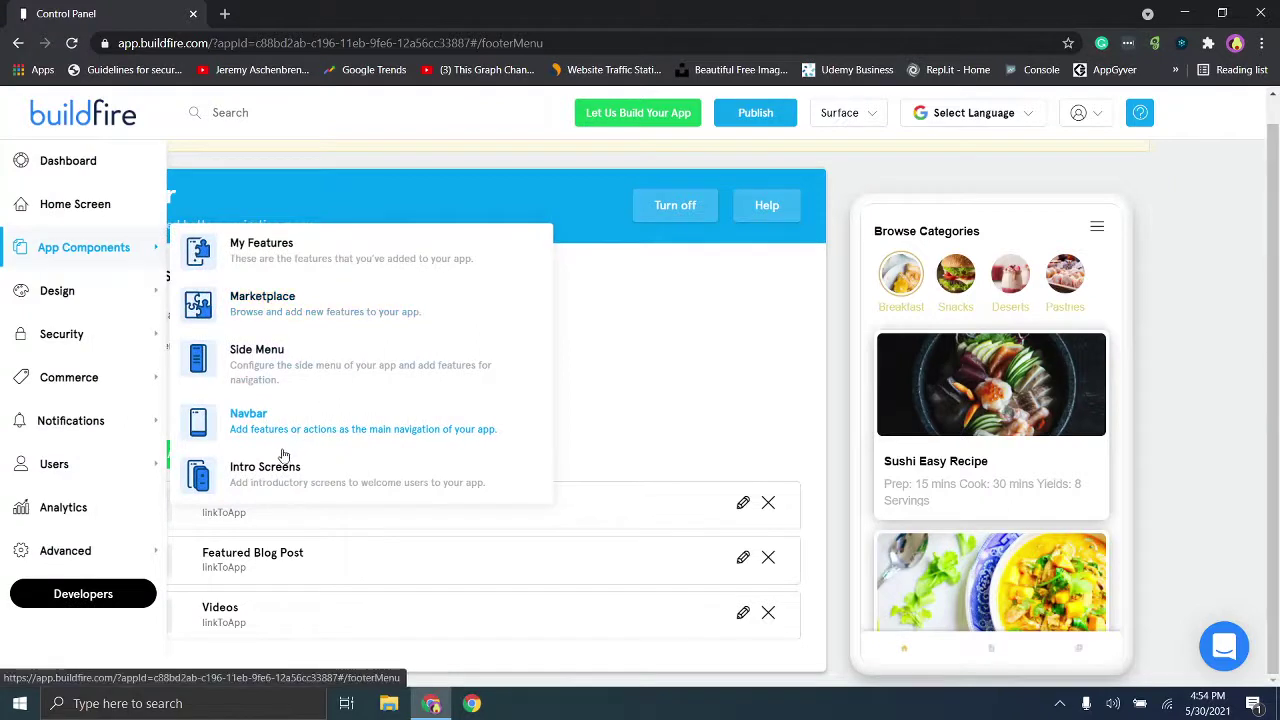
# Look over the Intro Slides page, whose opening-screen customization is locked behind an upgrade.
pyautogui.click(283, 466)
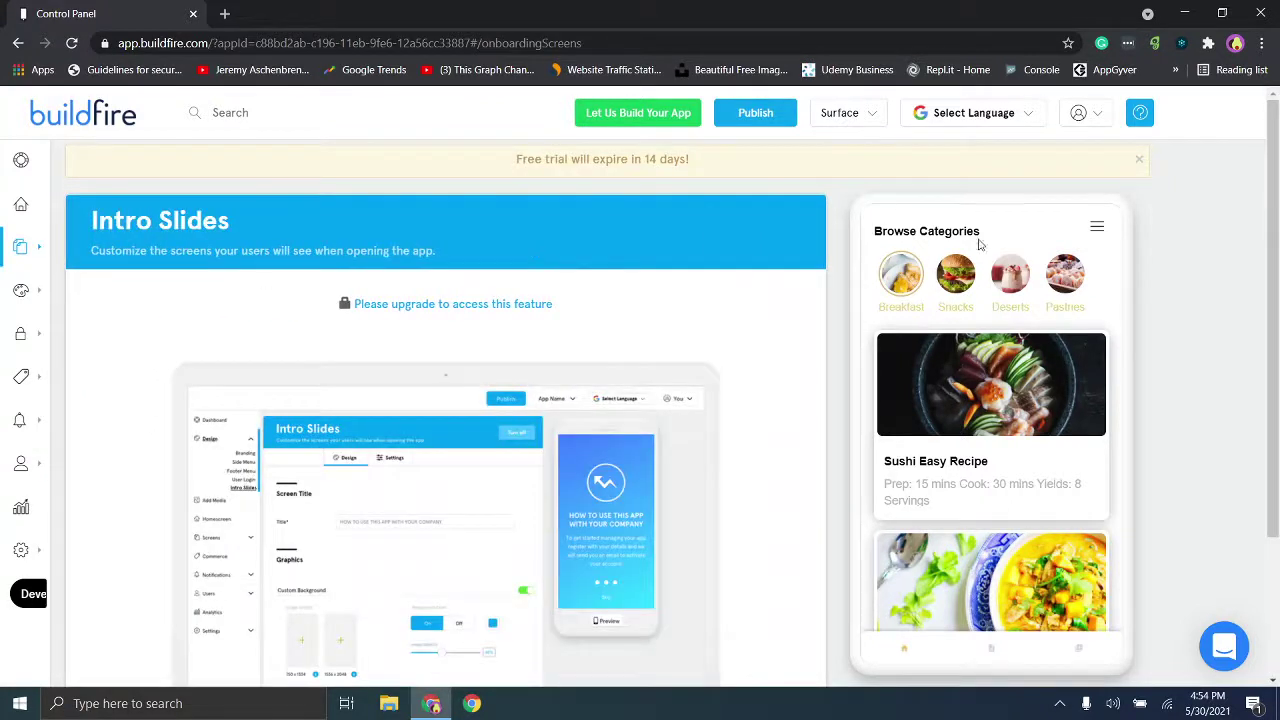
pyautogui.moveTo(1275, 233); pyautogui.dragTo(1275, 345)
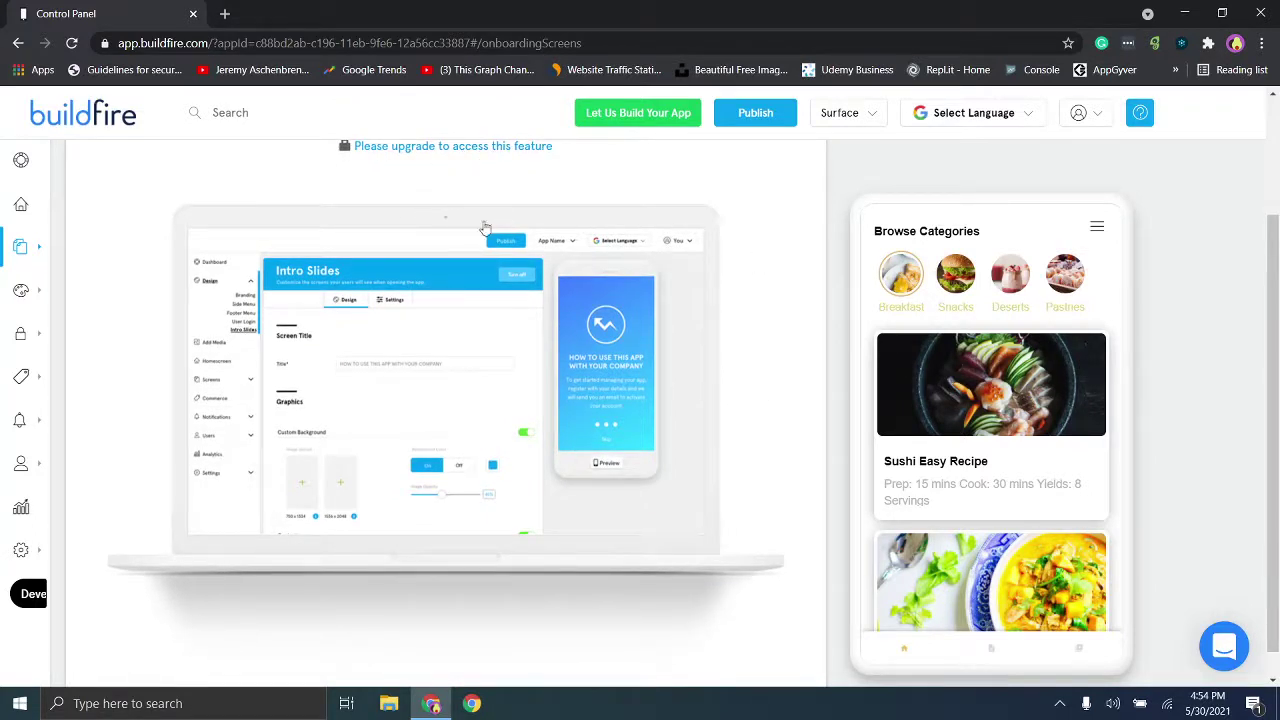
pyautogui.moveTo(8, 254)
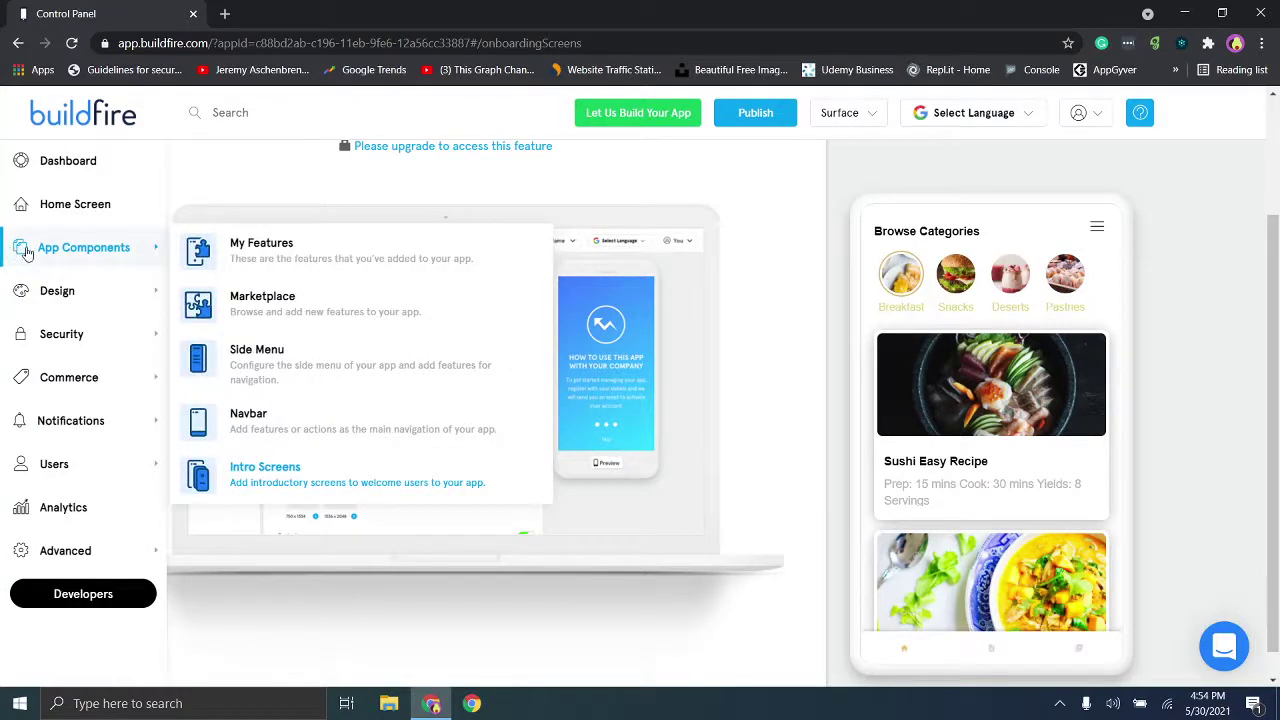
pyautogui.moveTo(56, 280)
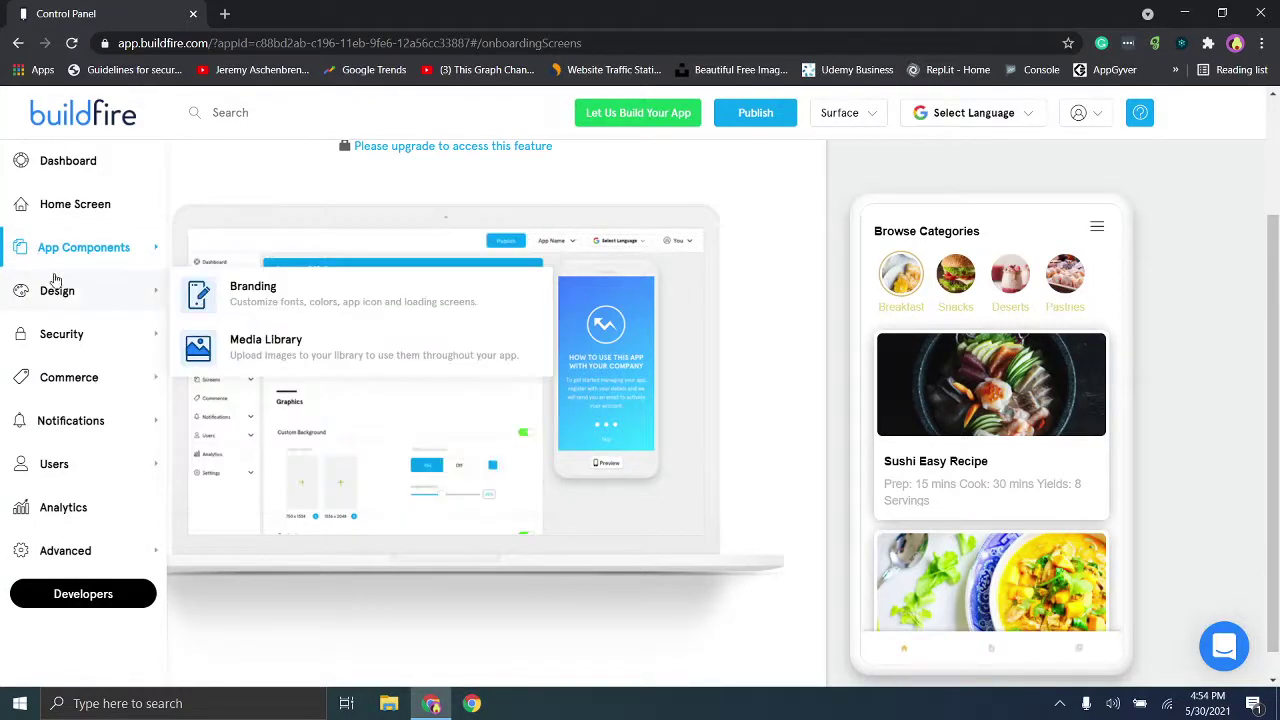
# In Branding, apply a pink preset theme to the app, then go to the Media Library.
pyautogui.click(272, 311)
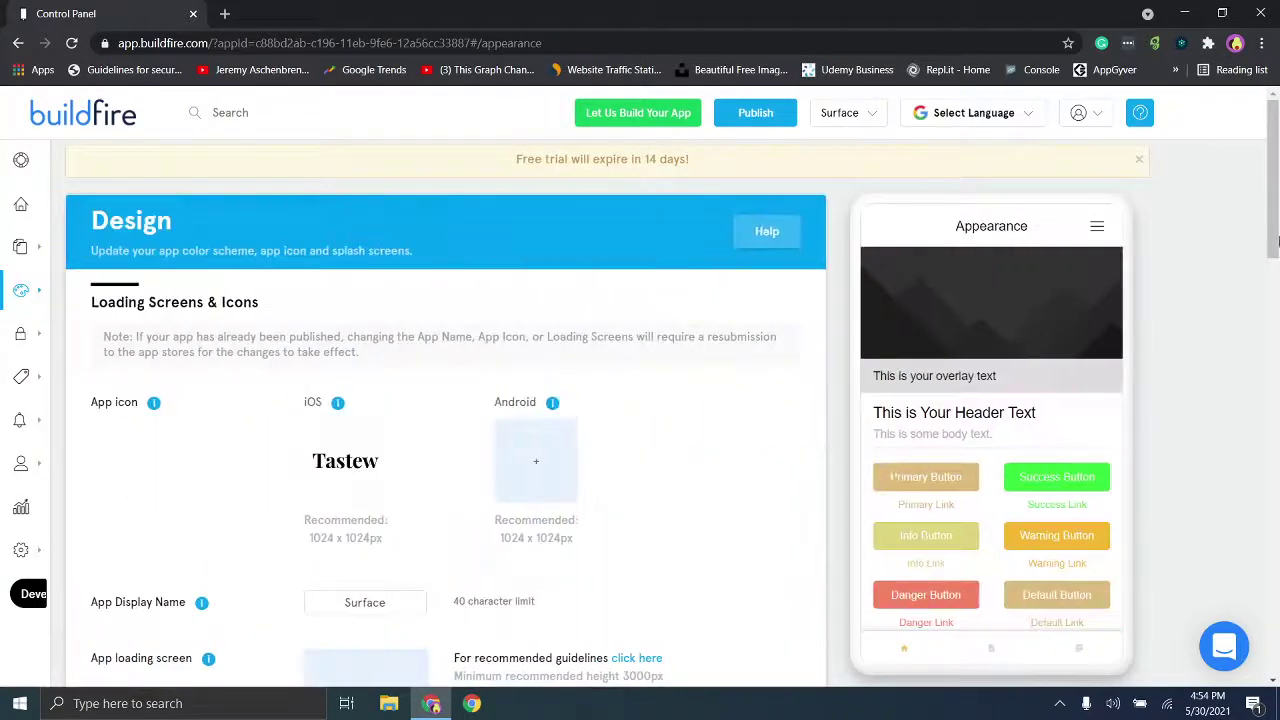
pyautogui.moveTo(1275, 240); pyautogui.dragTo(1275, 258)
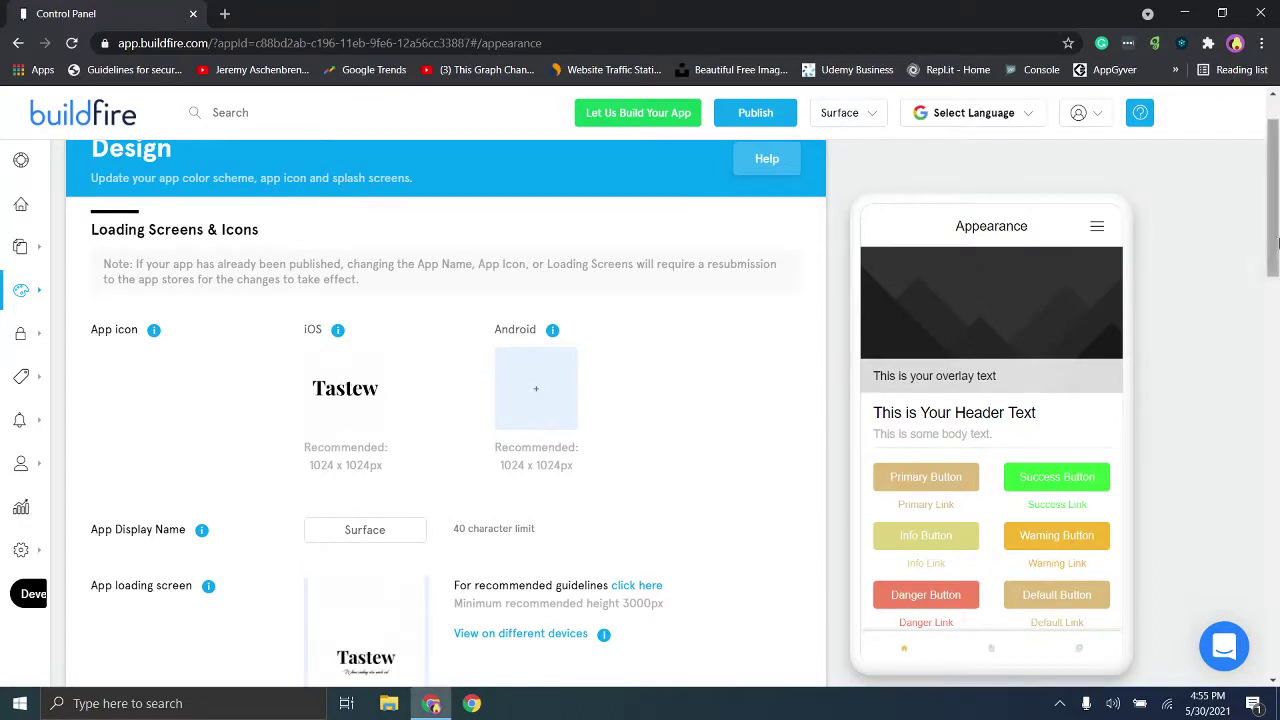
pyautogui.moveTo(1275, 237); pyautogui.dragTo(1275, 277)
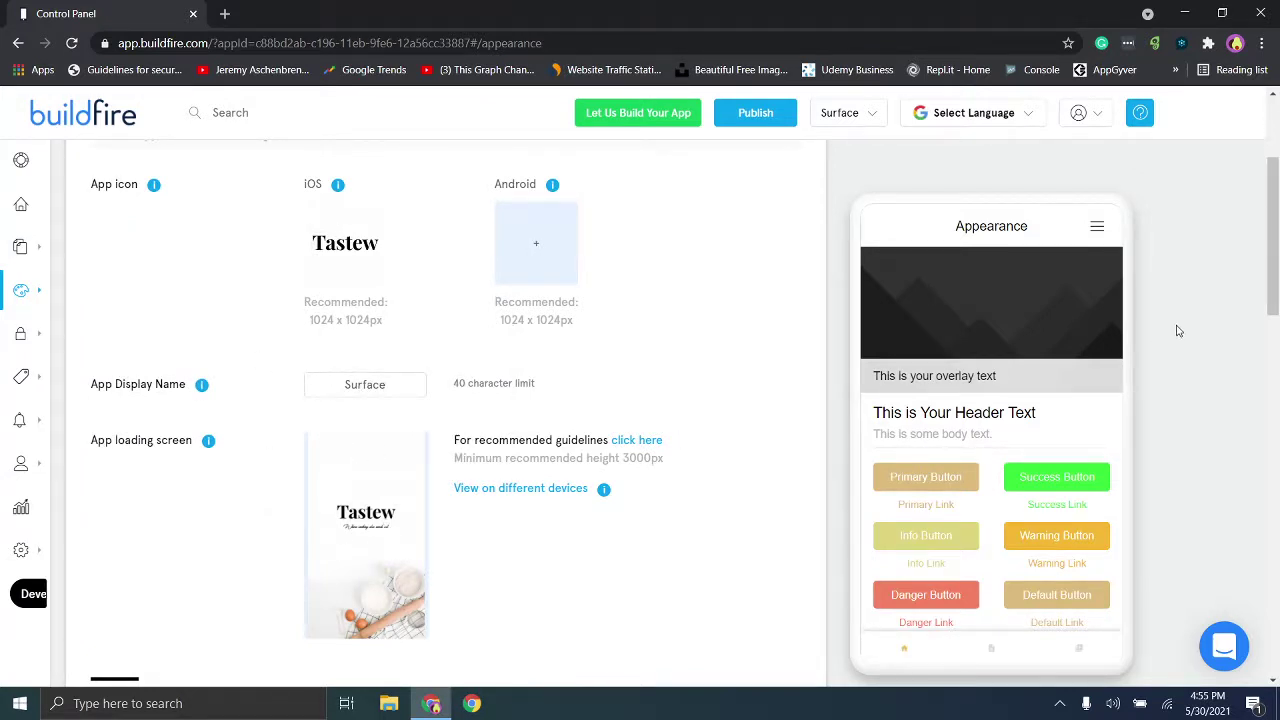
pyautogui.moveTo(1273, 241); pyautogui.dragTo(1273, 501)
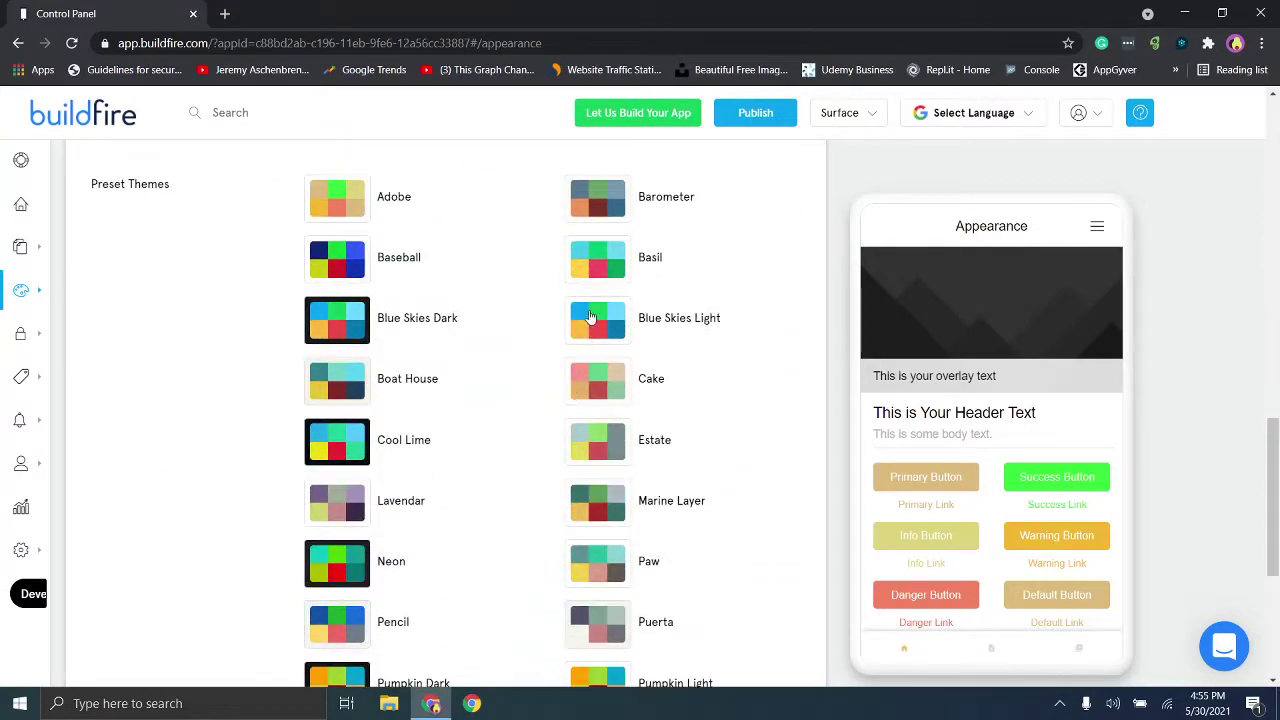
pyautogui.click(592, 320)
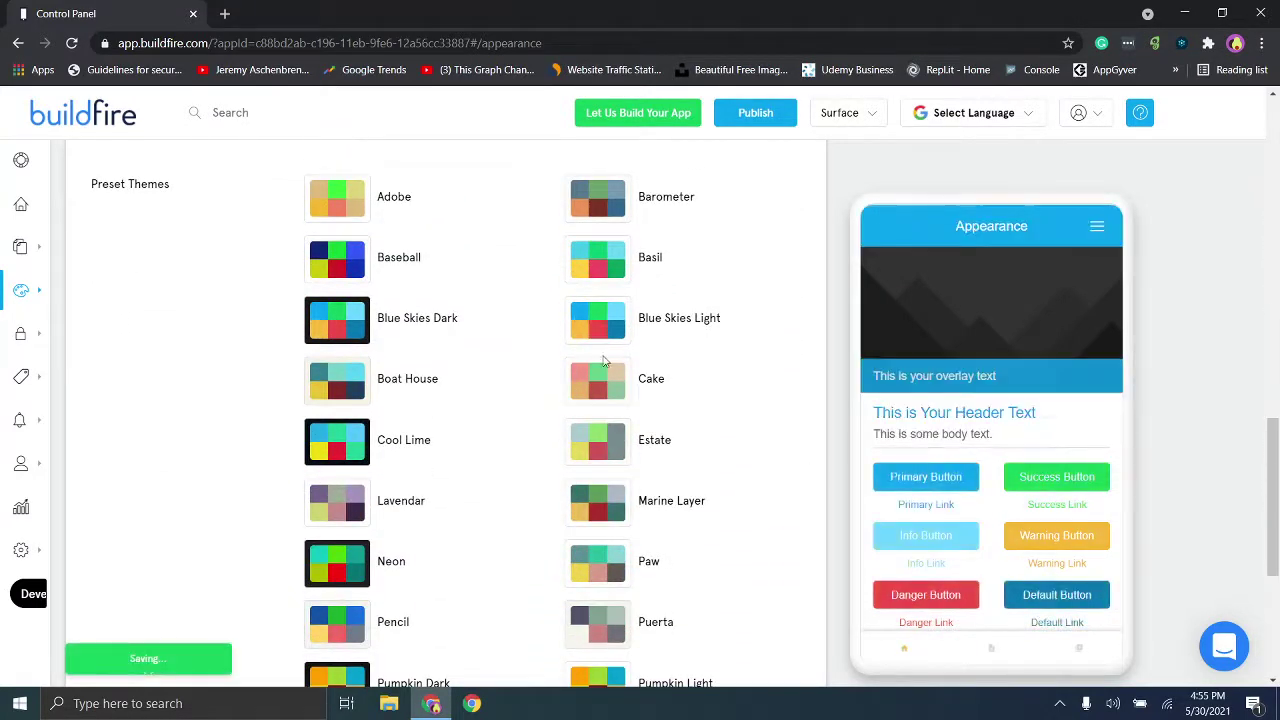
pyautogui.moveTo(132, 289)
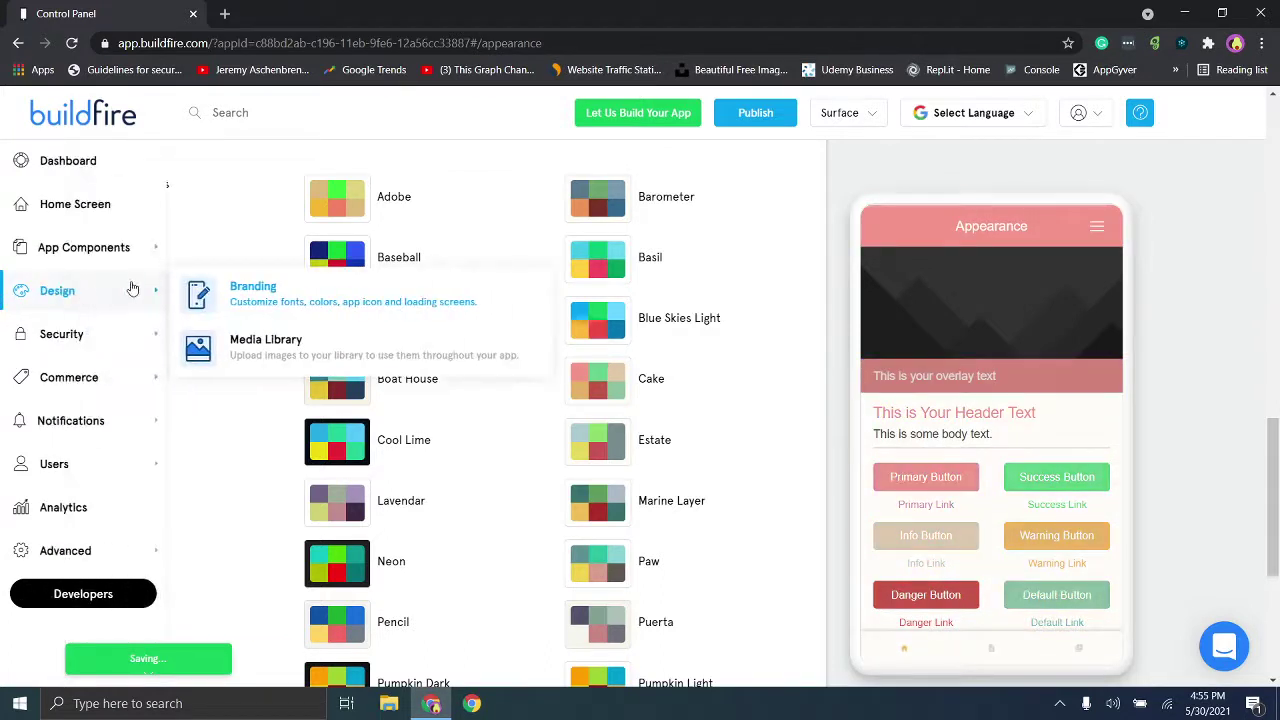
pyautogui.click(306, 350)
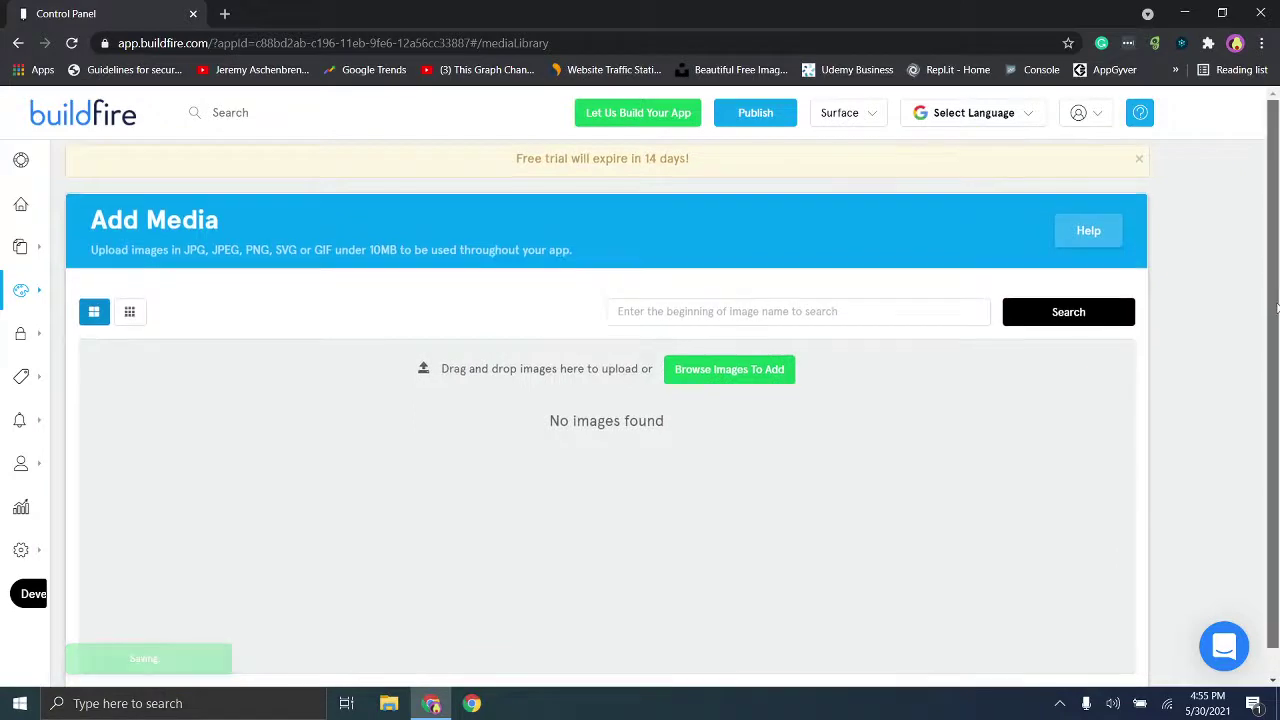
# View the in-app Purchases page under Commerce.
pyautogui.scroll(-1, 1270, 300)
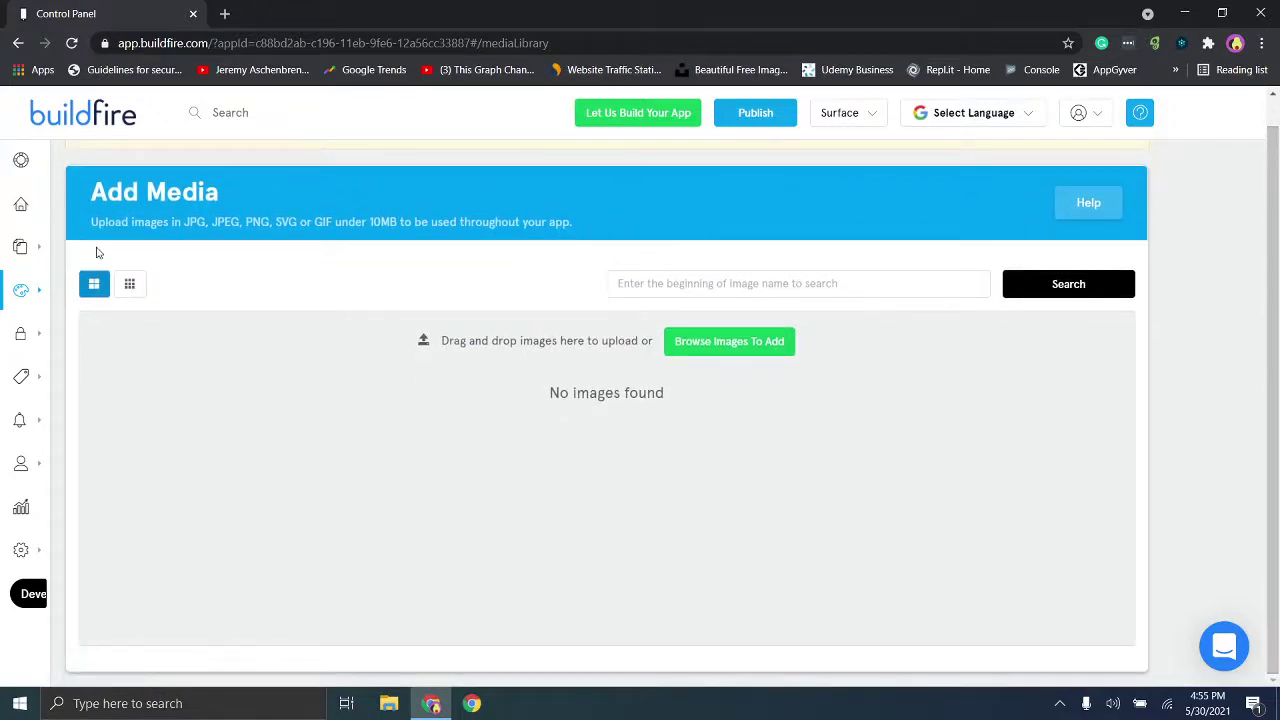
pyautogui.moveTo(27, 346)
pyautogui.moveTo(166, 377)
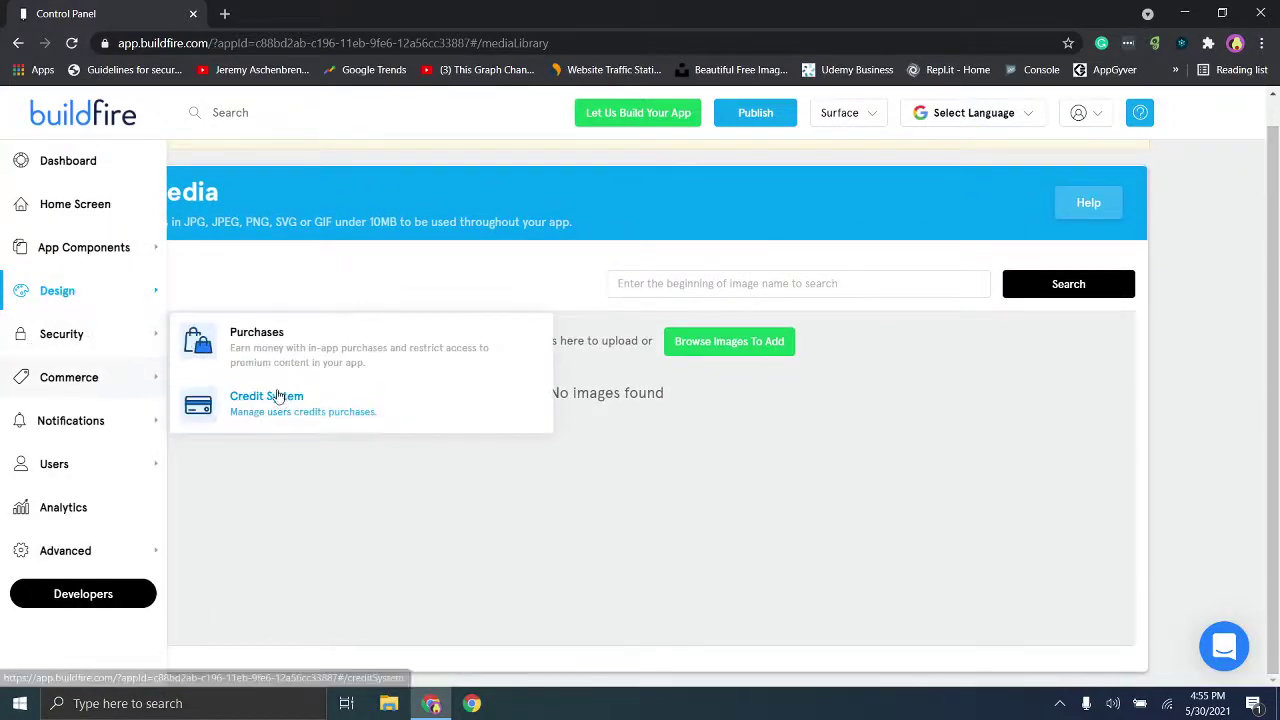
pyautogui.click(245, 333)
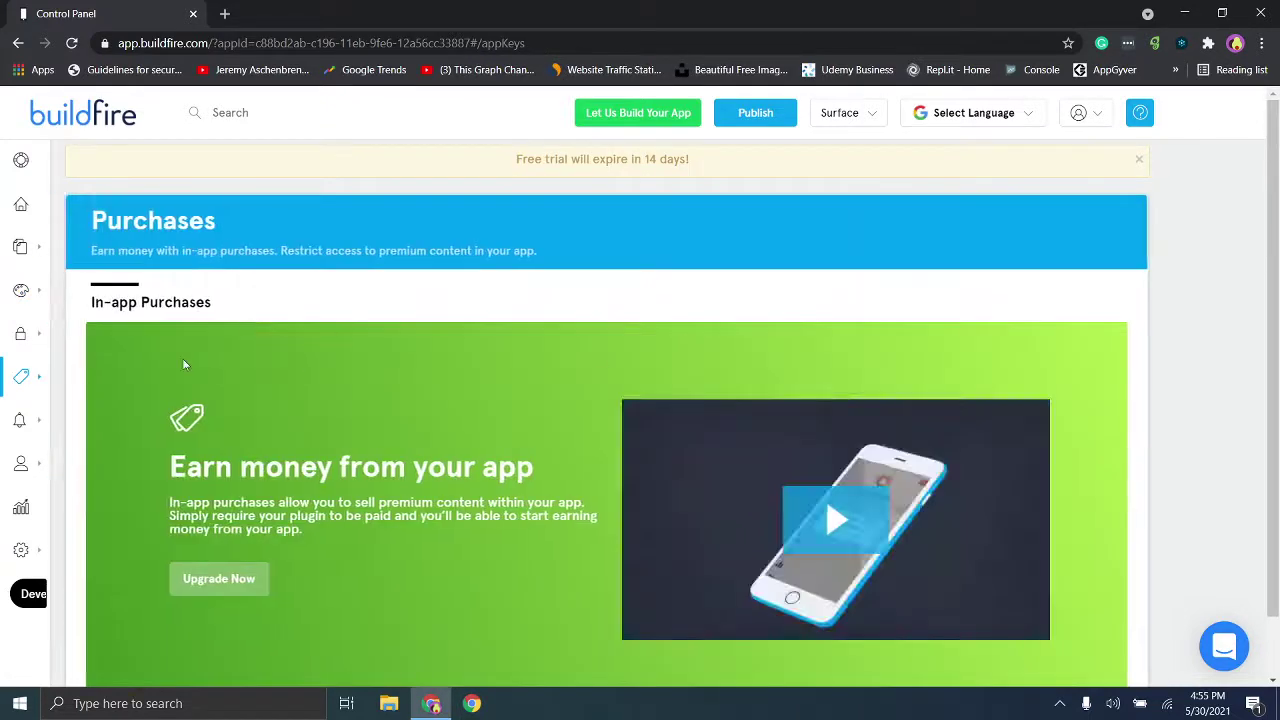
# View the upgrade-locked User Management page under Users.
pyautogui.moveTo(66, 390)
pyautogui.moveTo(84, 440)
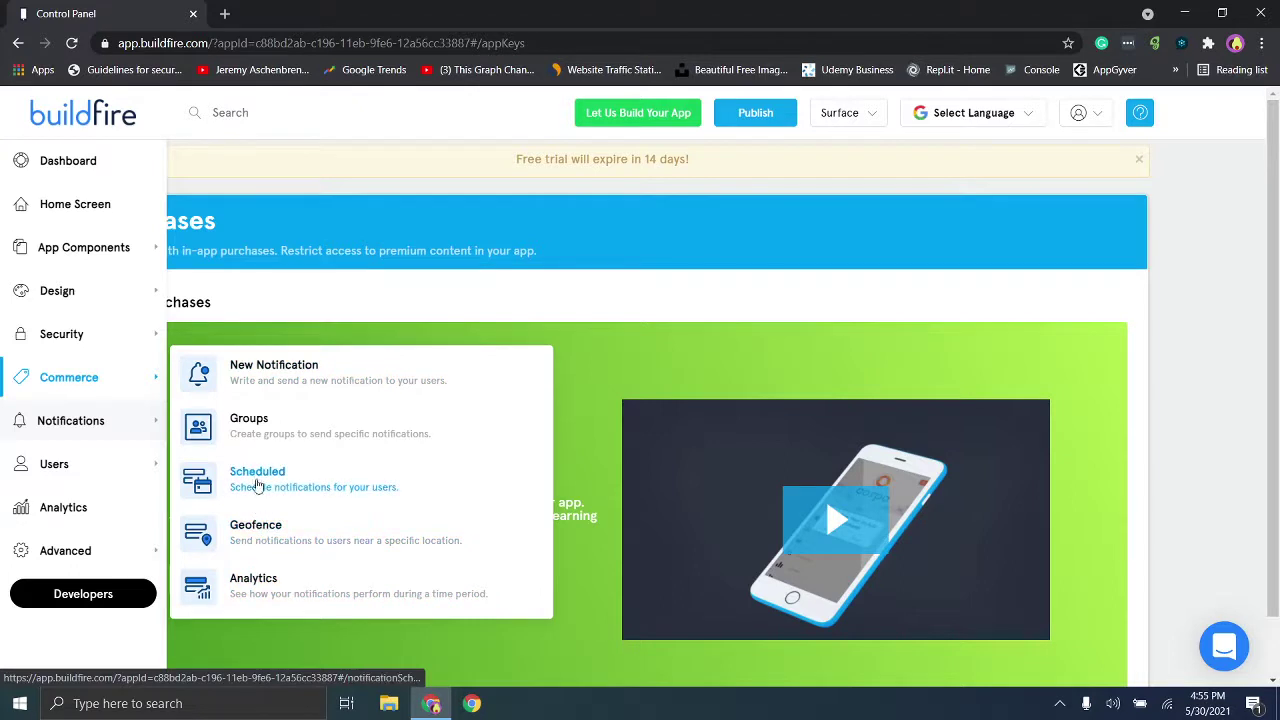
pyautogui.moveTo(122, 468)
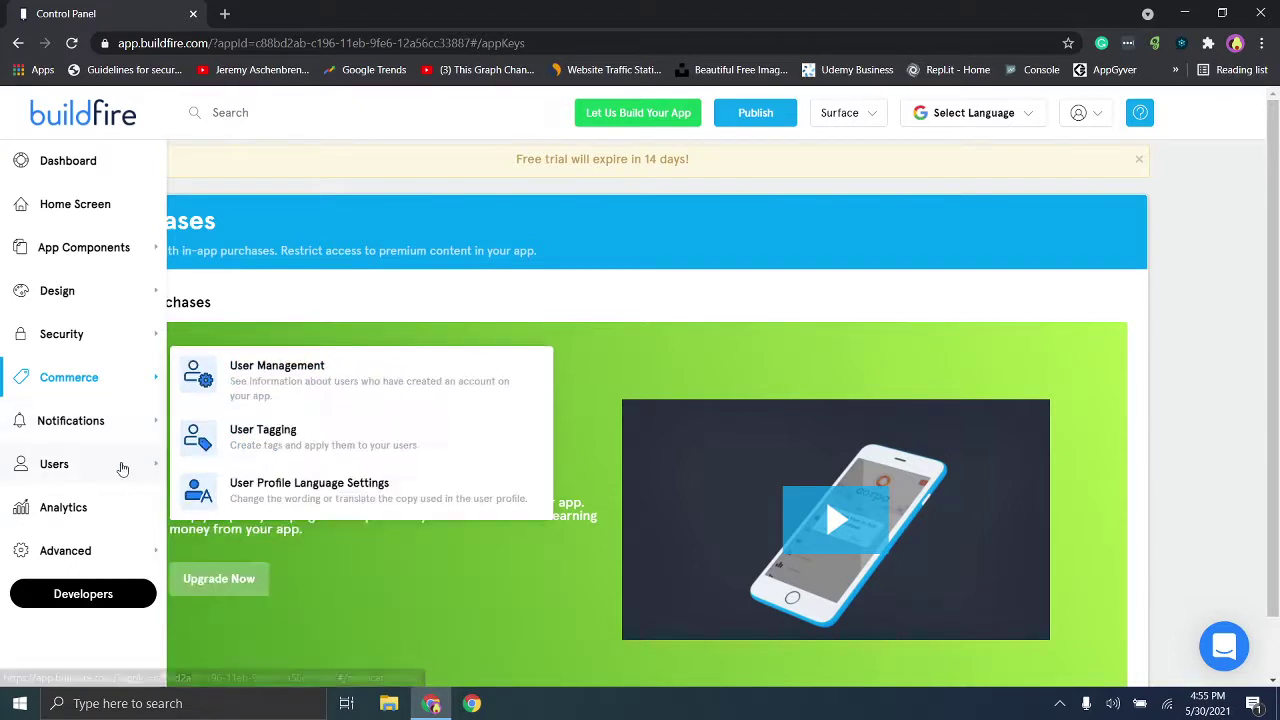
pyautogui.click(260, 378)
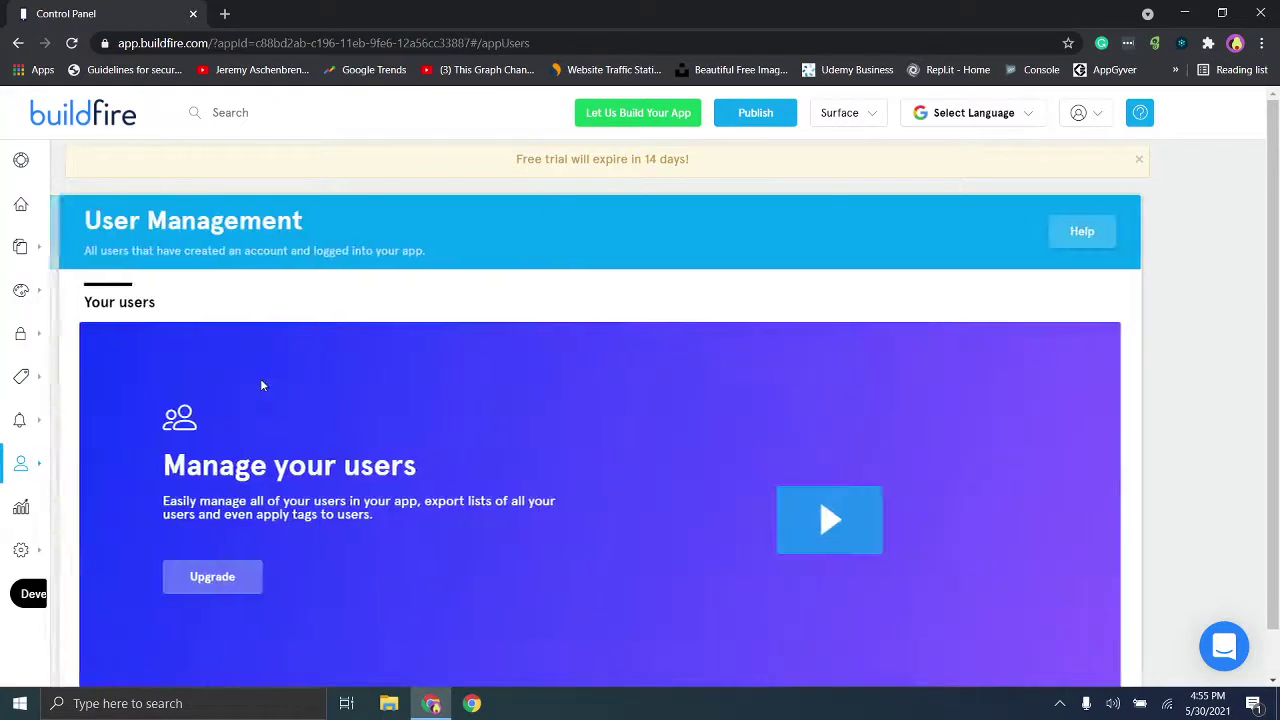
pyautogui.scroll(-1, 1250, 467)
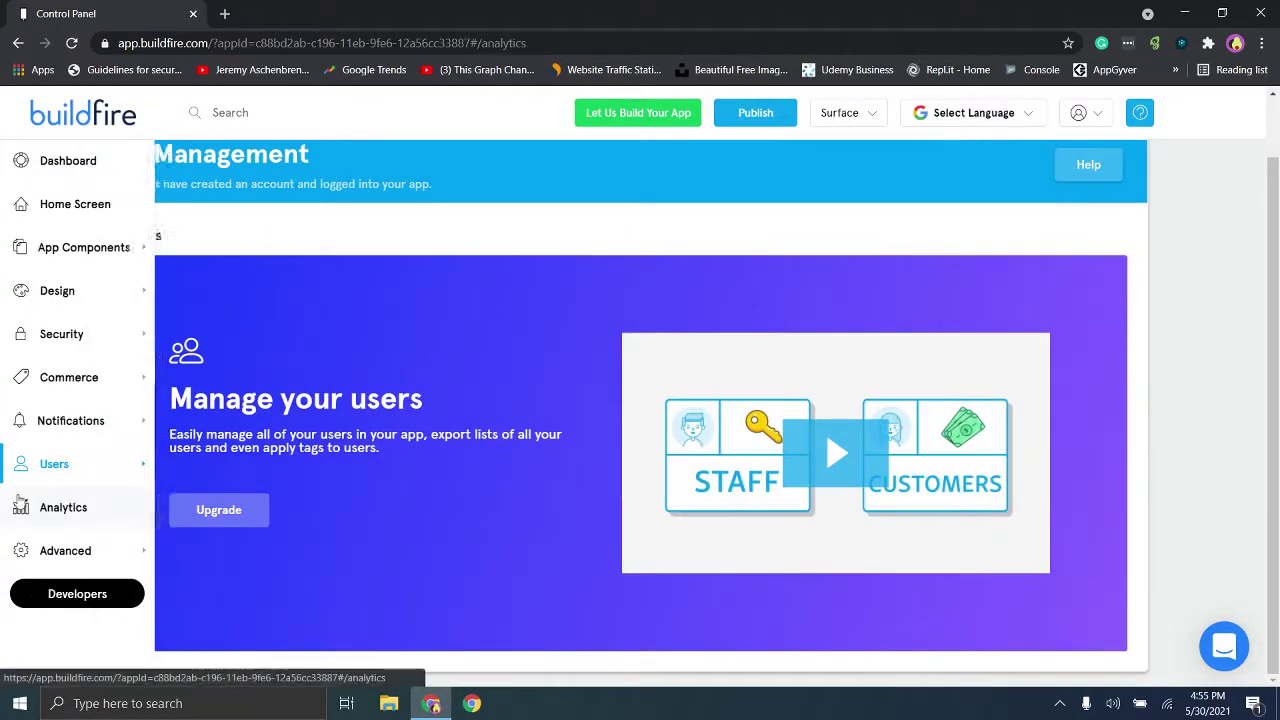
# Glance at the Analytics page, then return to the Home Screen's Browse Categories content.
pyautogui.click(20, 504)
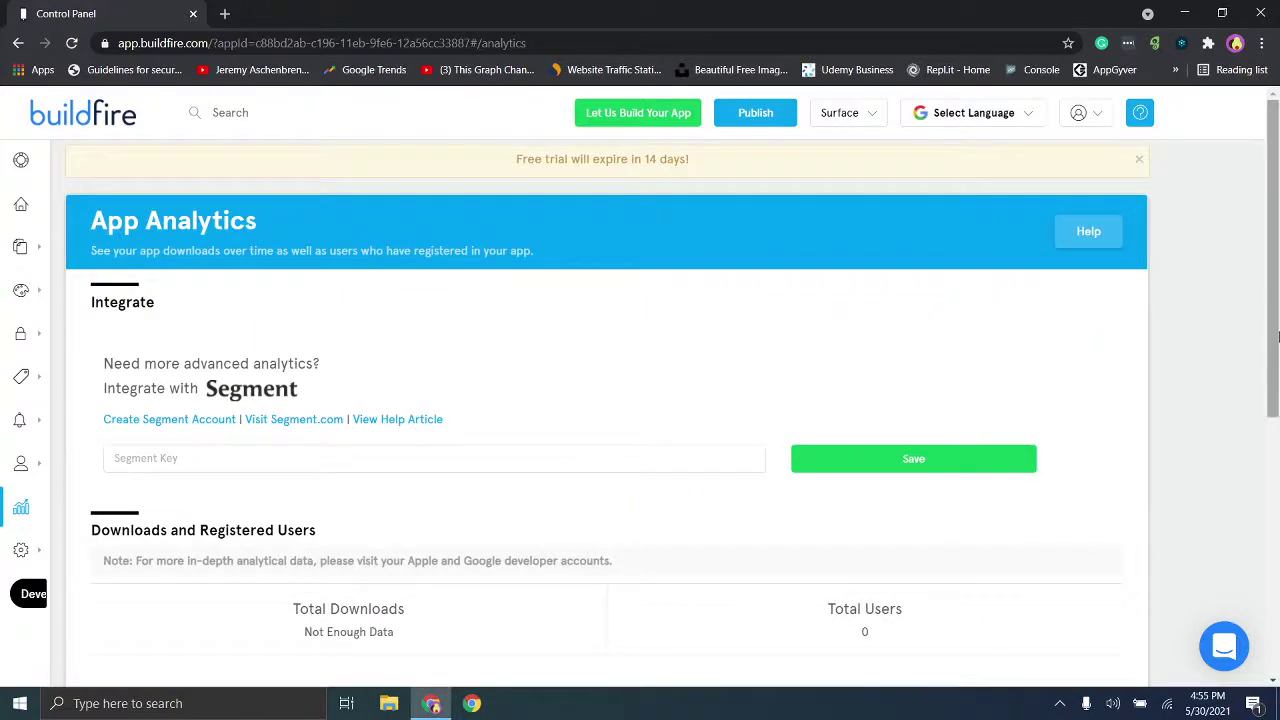
pyautogui.moveTo(1277, 342)
pyautogui.mouseDown()
pyautogui.moveTo(1277, 593)
pyautogui.moveTo(1268, 311)
pyautogui.moveTo(1268, 330)
pyautogui.mouseUp()
pyautogui.moveTo(29, 567)
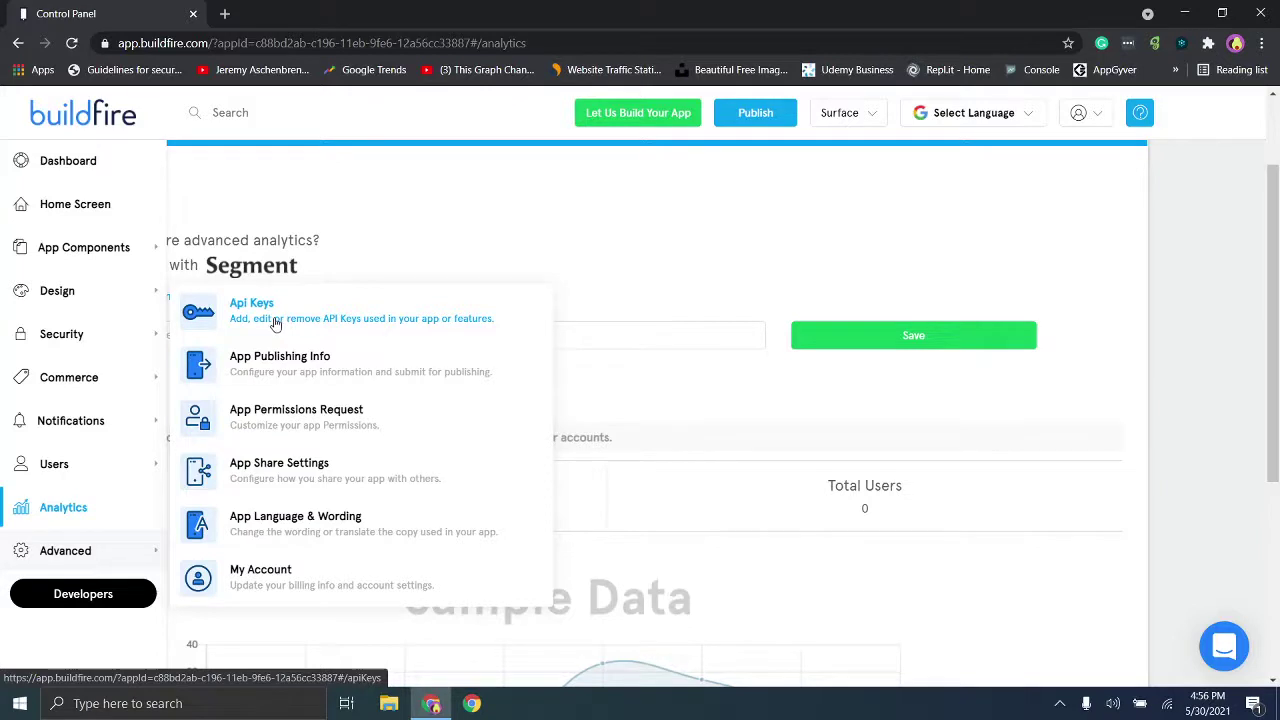
pyautogui.moveTo(89, 306)
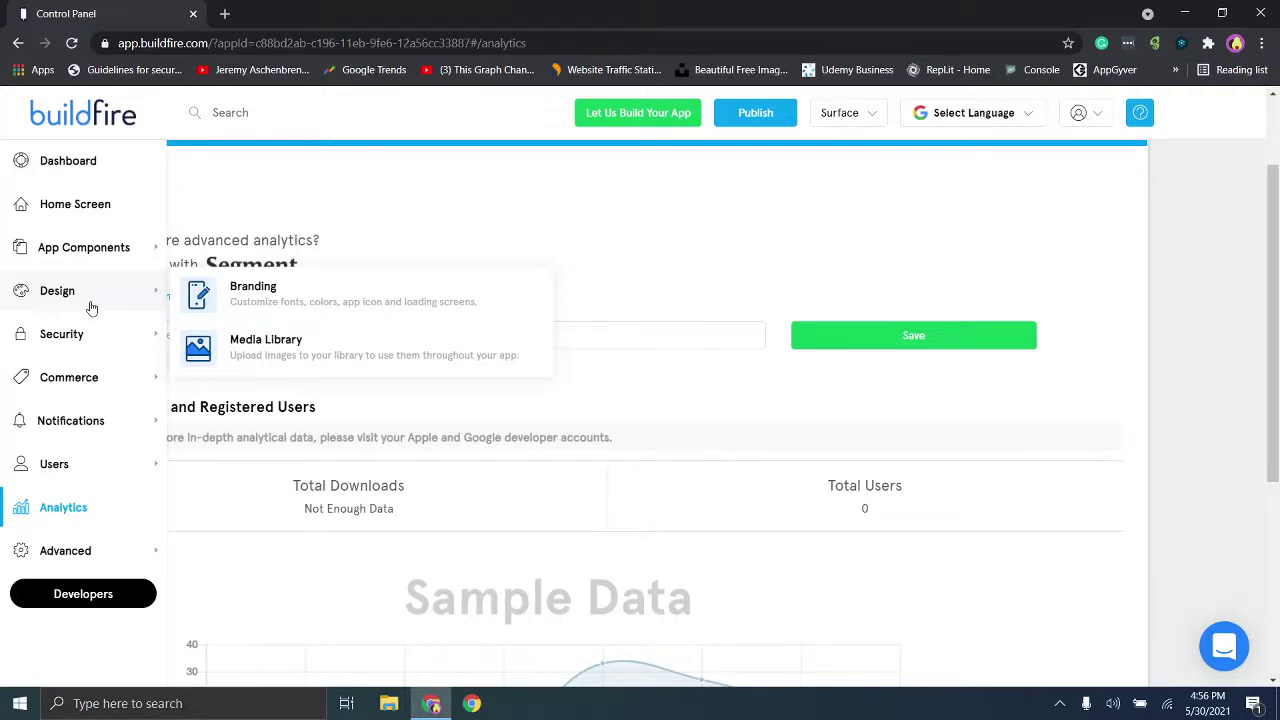
pyautogui.moveTo(104, 254)
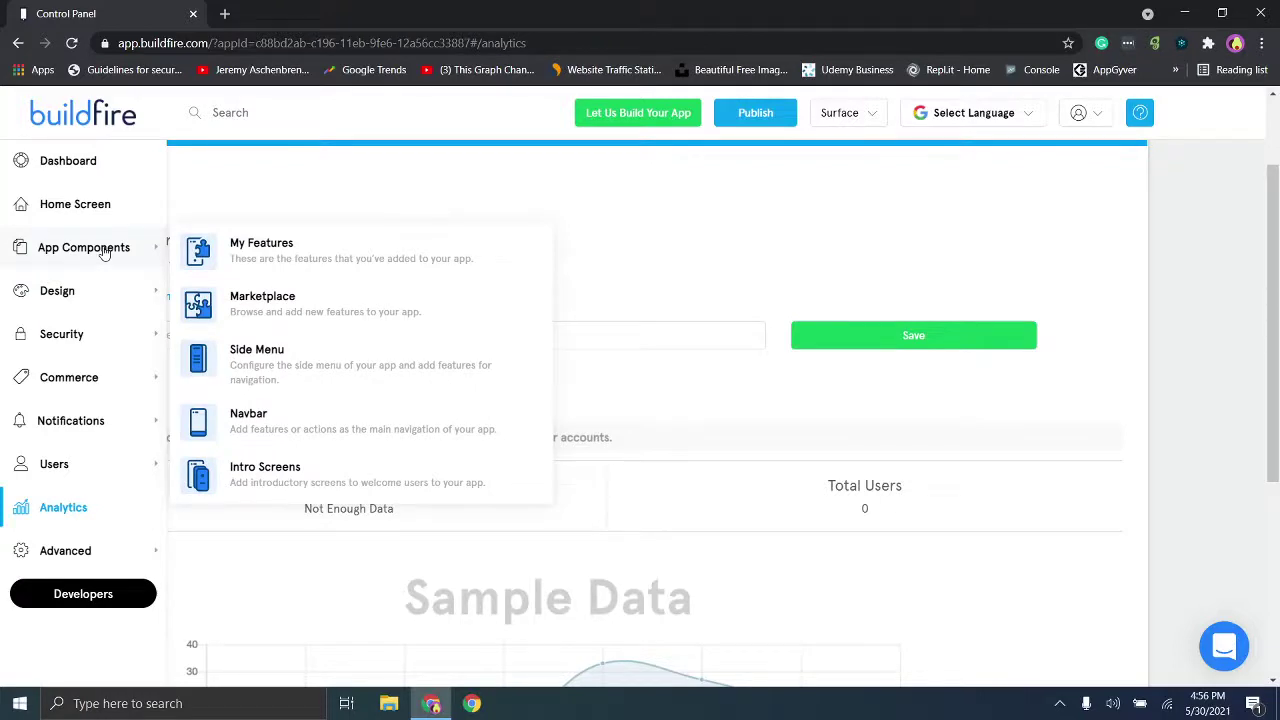
pyautogui.click(52, 208)
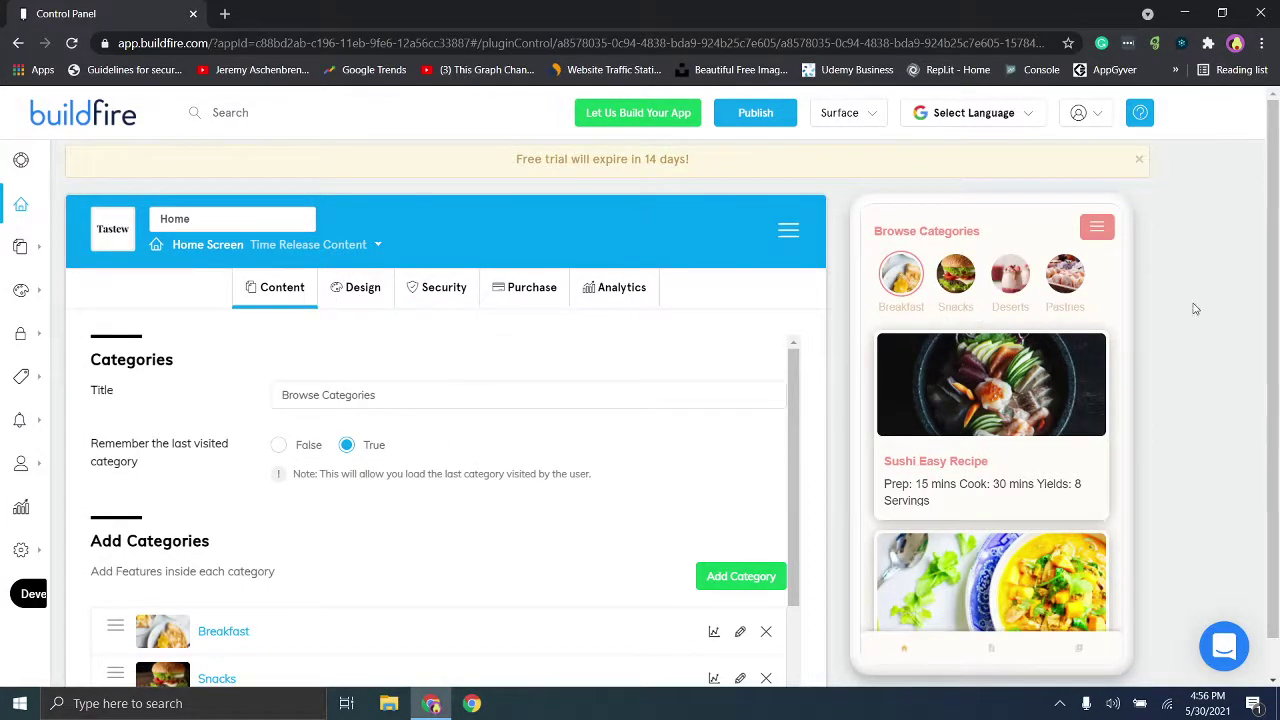
# Delete the Breakfast, Snacks and Deserts categories, confirming each, so only Pastries remains.
pyautogui.moveTo(1272, 337); pyautogui.dragTo(1272, 373)
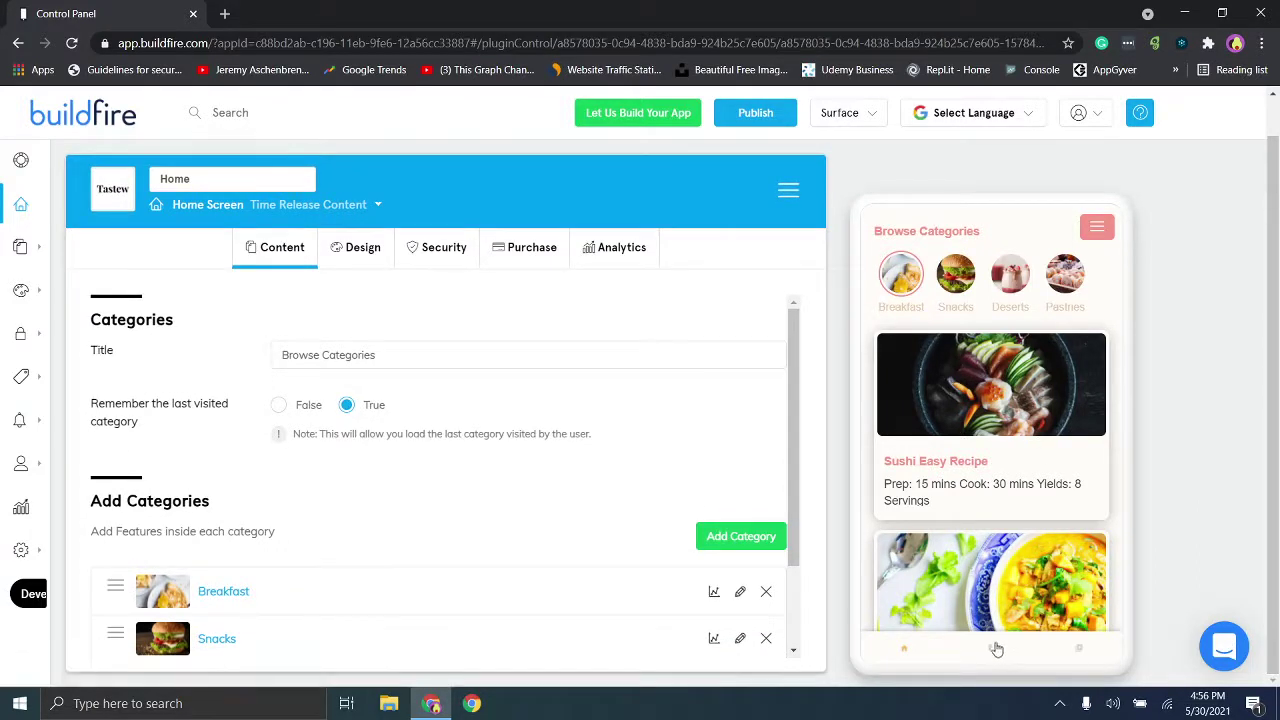
pyautogui.click(769, 595)
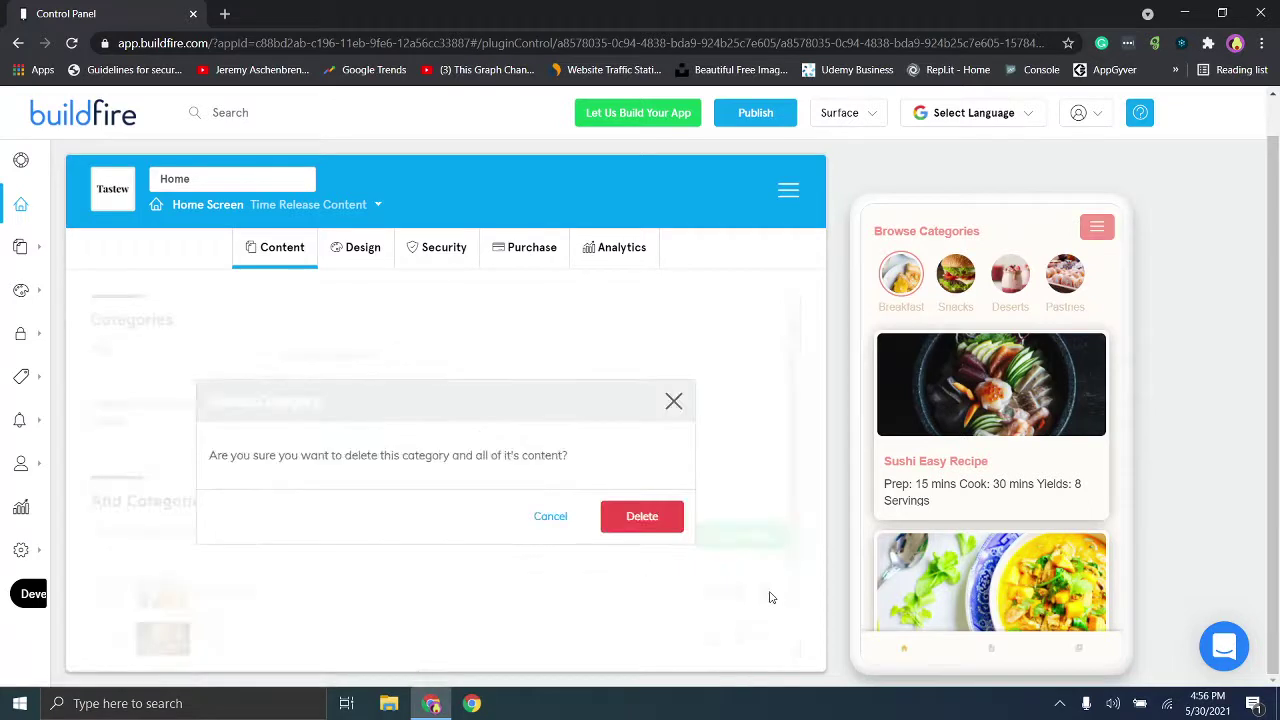
pyautogui.click(642, 516)
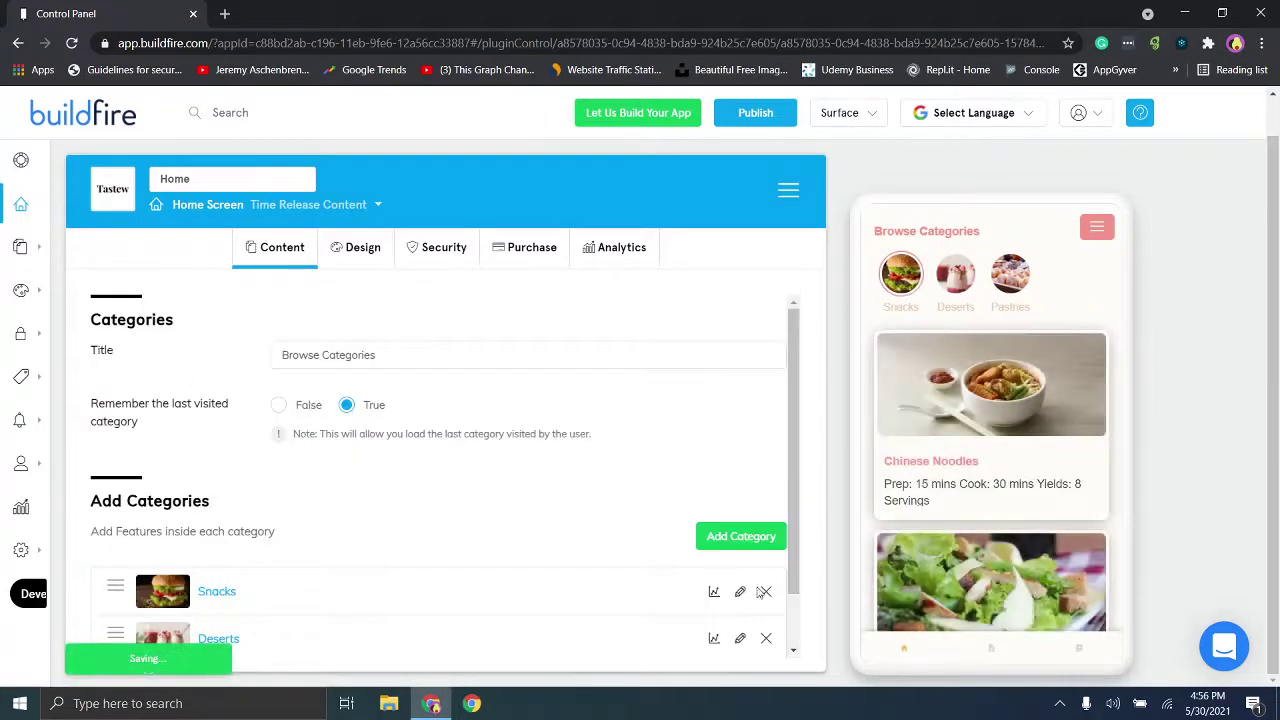
pyautogui.click(765, 592)
pyautogui.click(642, 516)
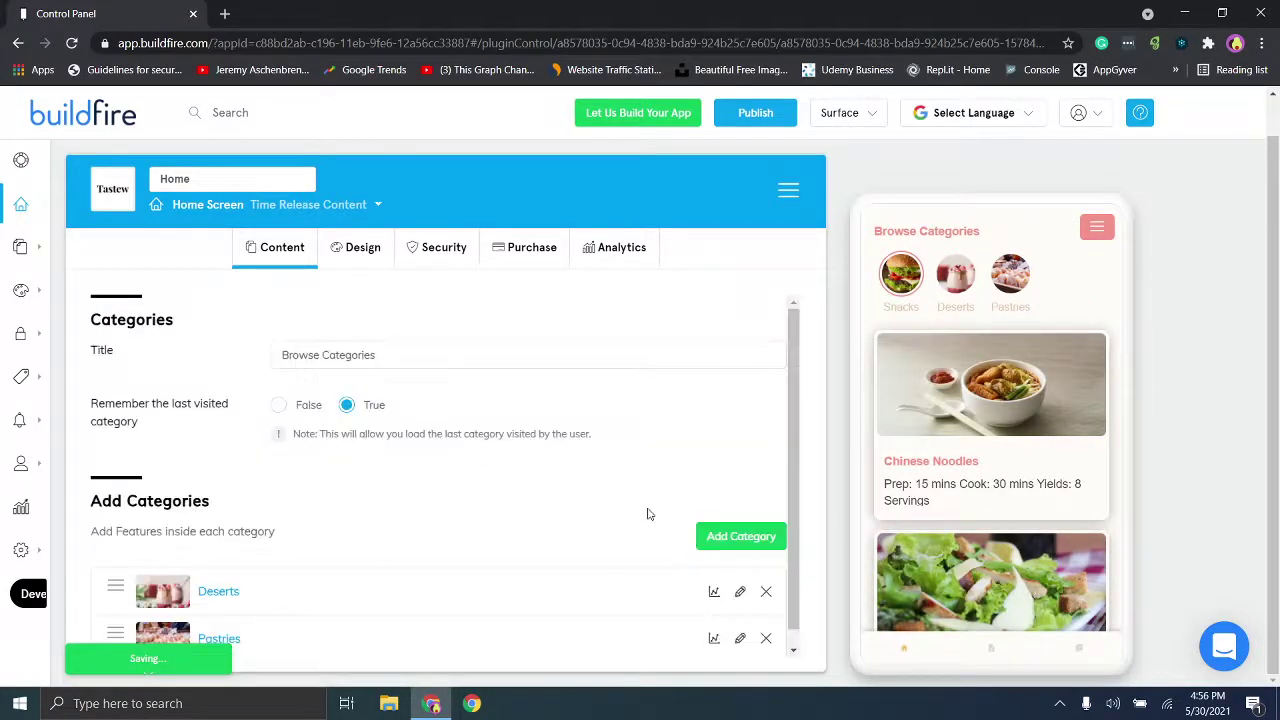
pyautogui.click(764, 595)
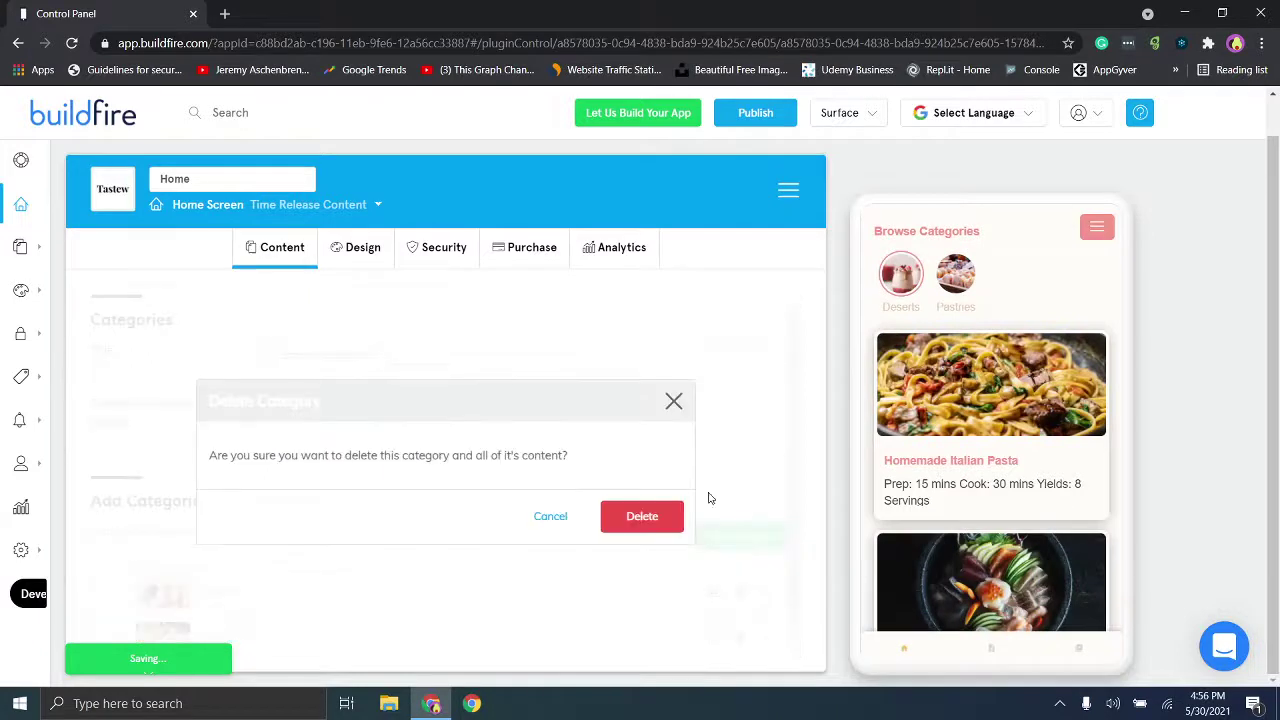
pyautogui.click(666, 511)
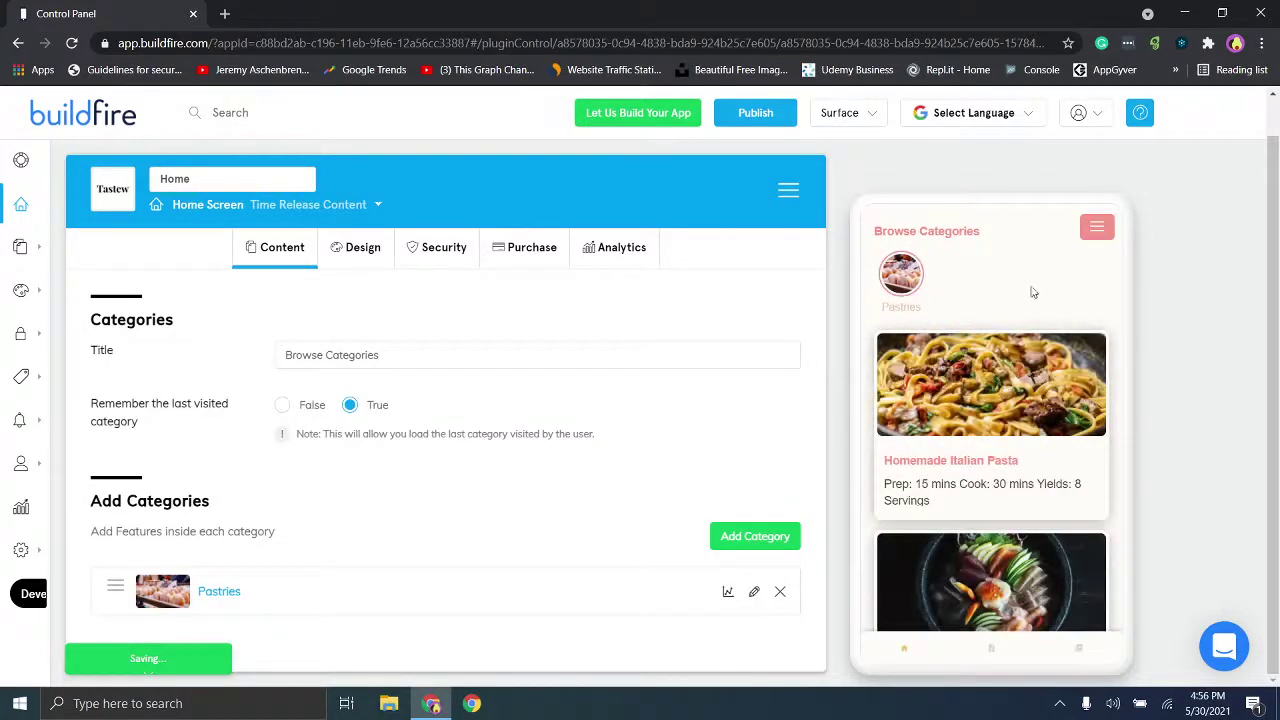